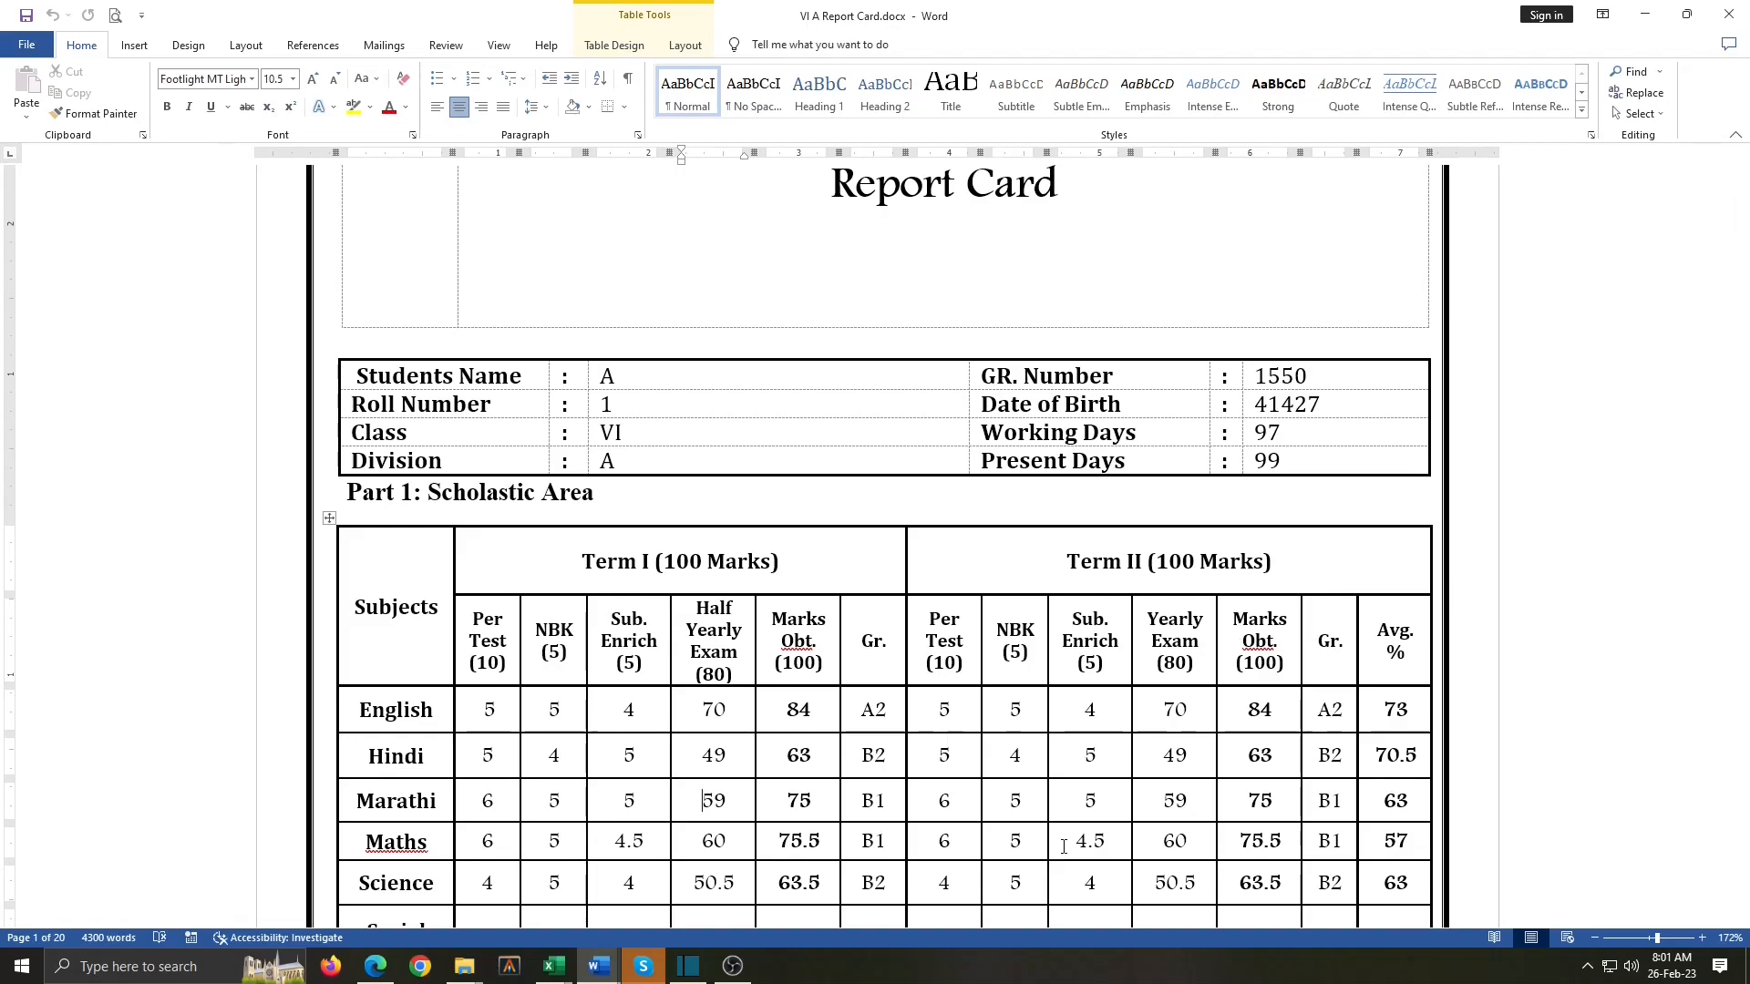
# Review the filled-in report card, the list of required documents and the blank report card format
pyautogui.hotkey('alt', 'Tab')
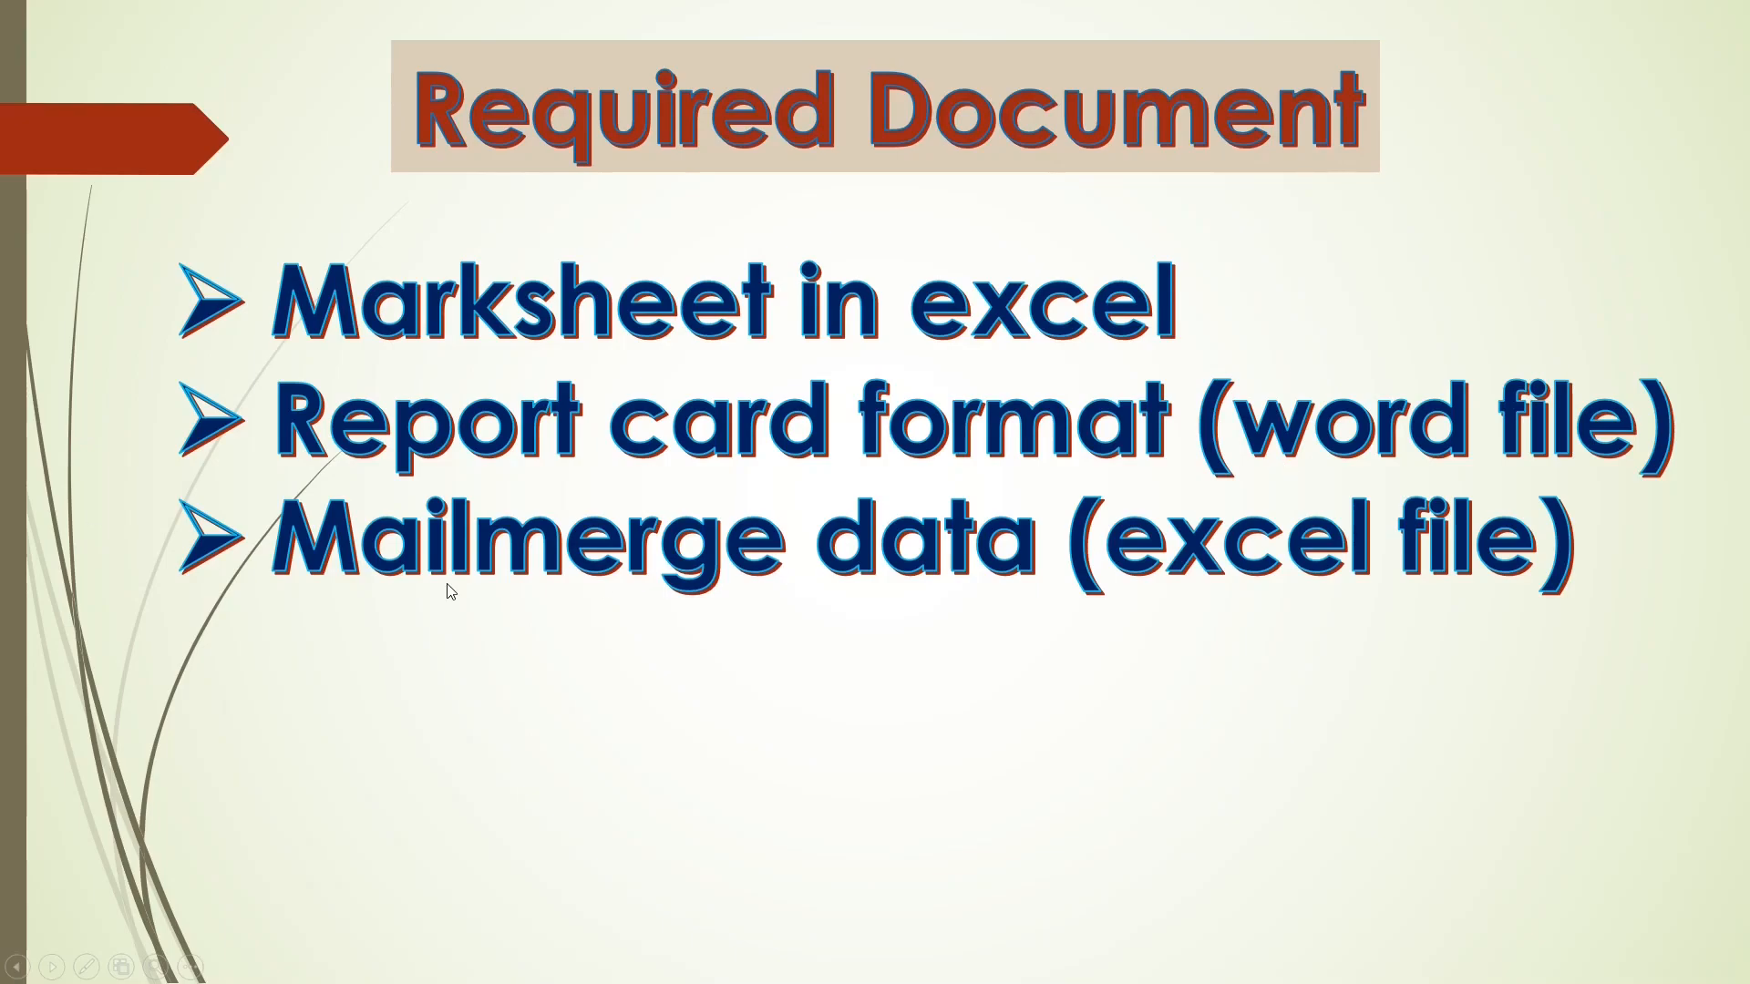
pyautogui.hotkey('alt', 'Tab')
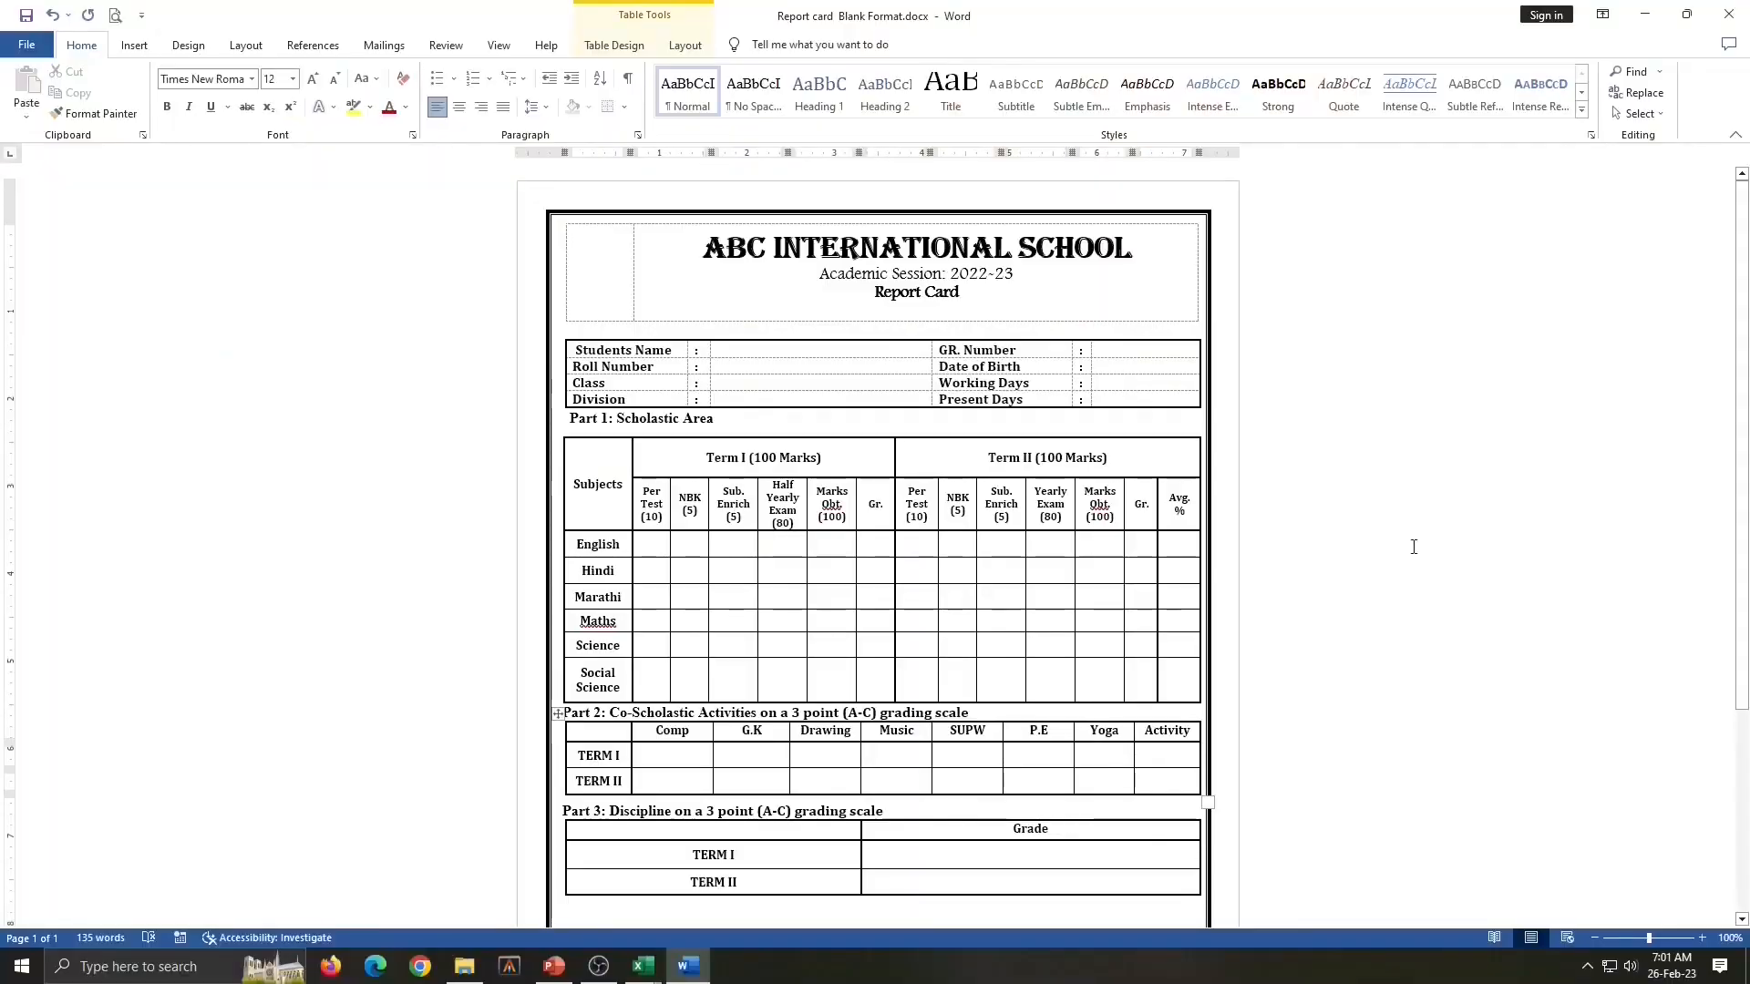
pyautogui.scroll(2, 716, 560)
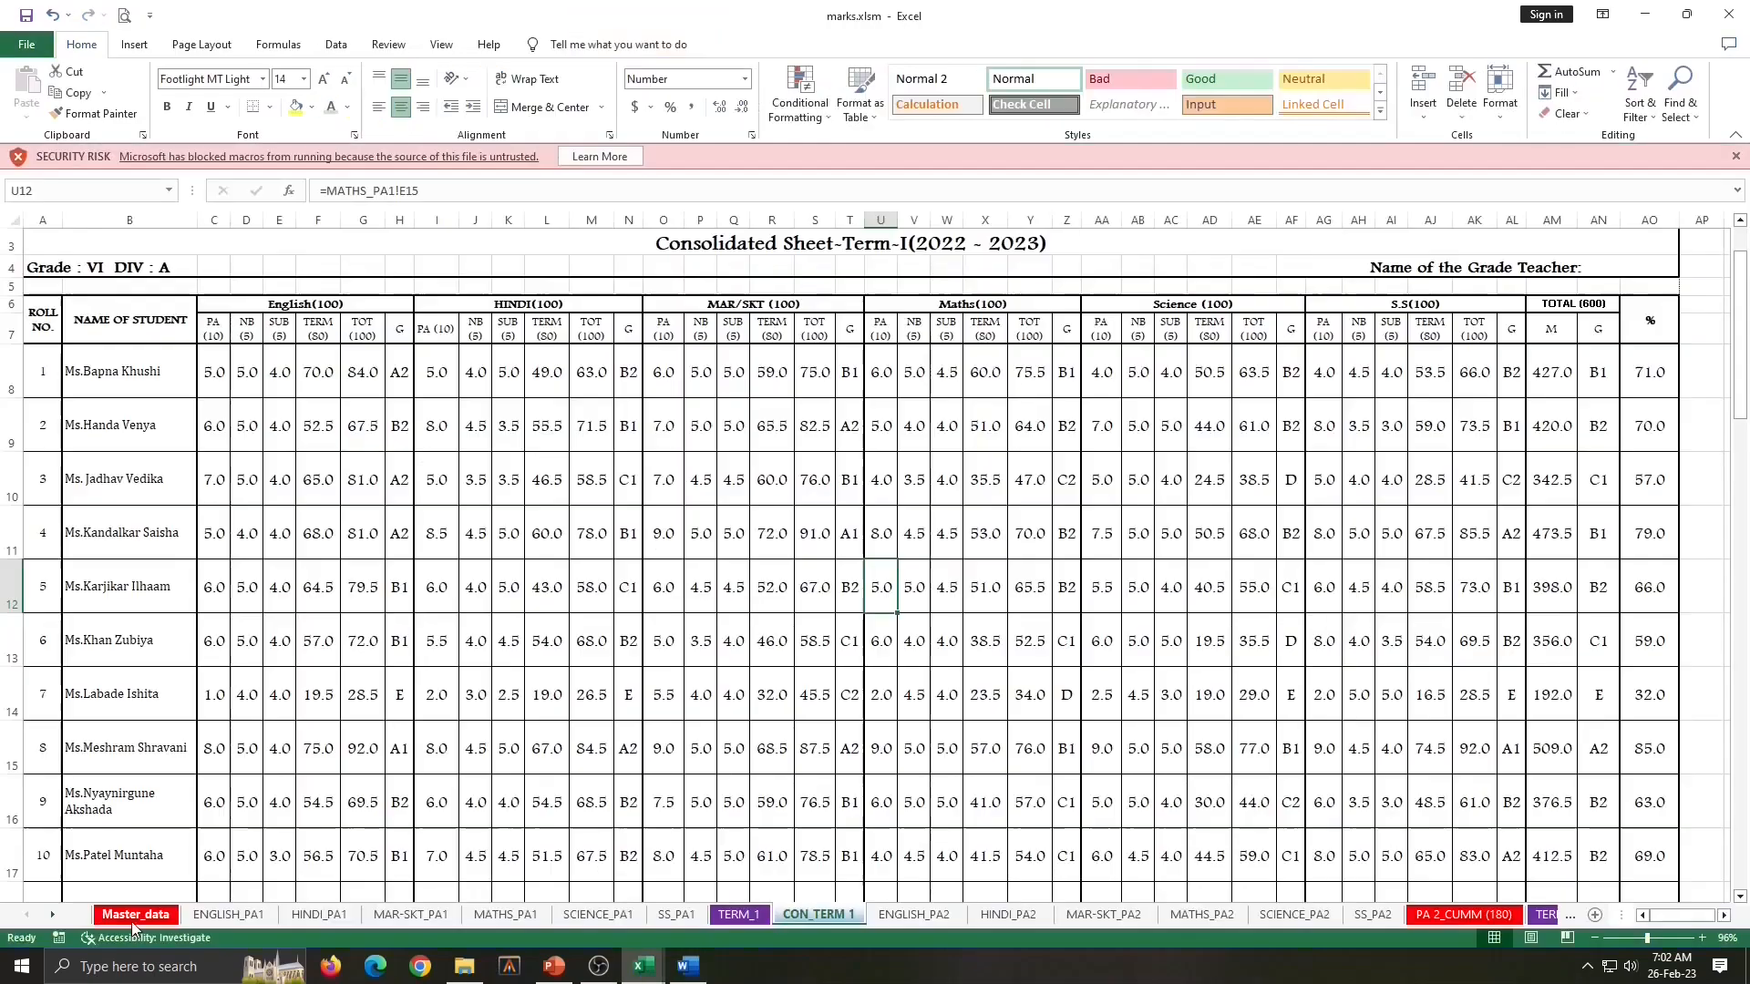
# Look through the marks workbook's sheets, from Master_data through TERM_2 and CON_TERM_2 to the remaining sheets
pyautogui.click(132, 915)
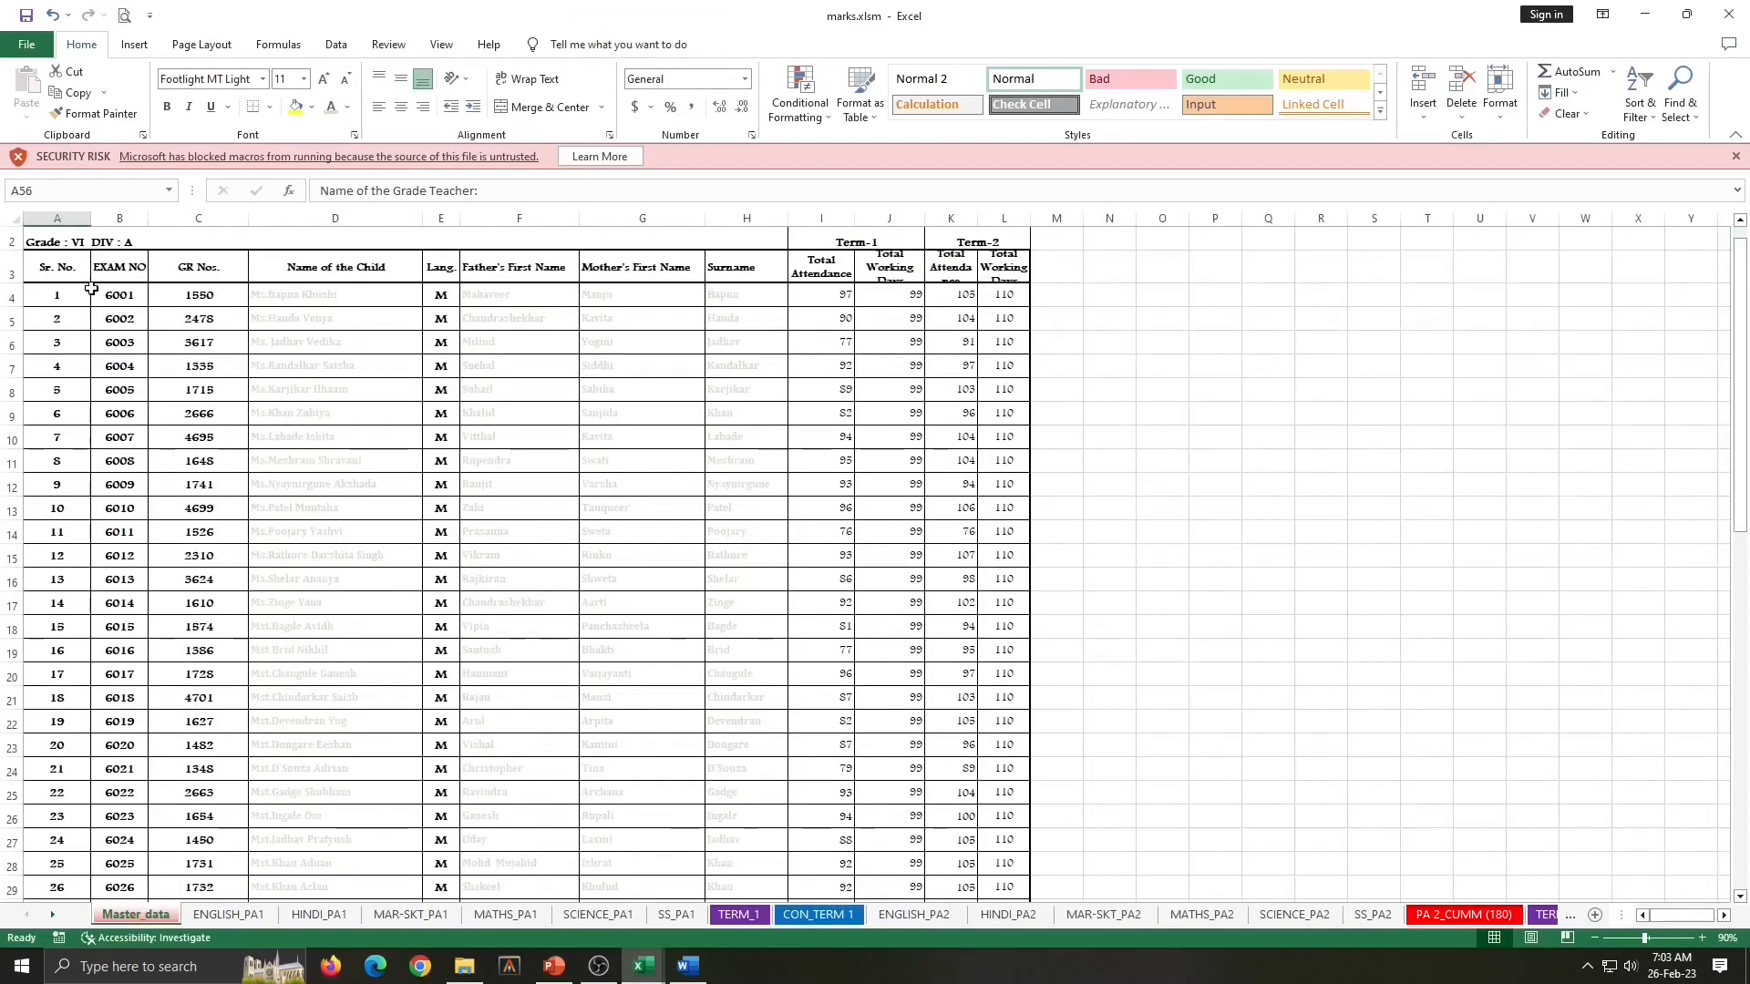
pyautogui.click(1652, 939)
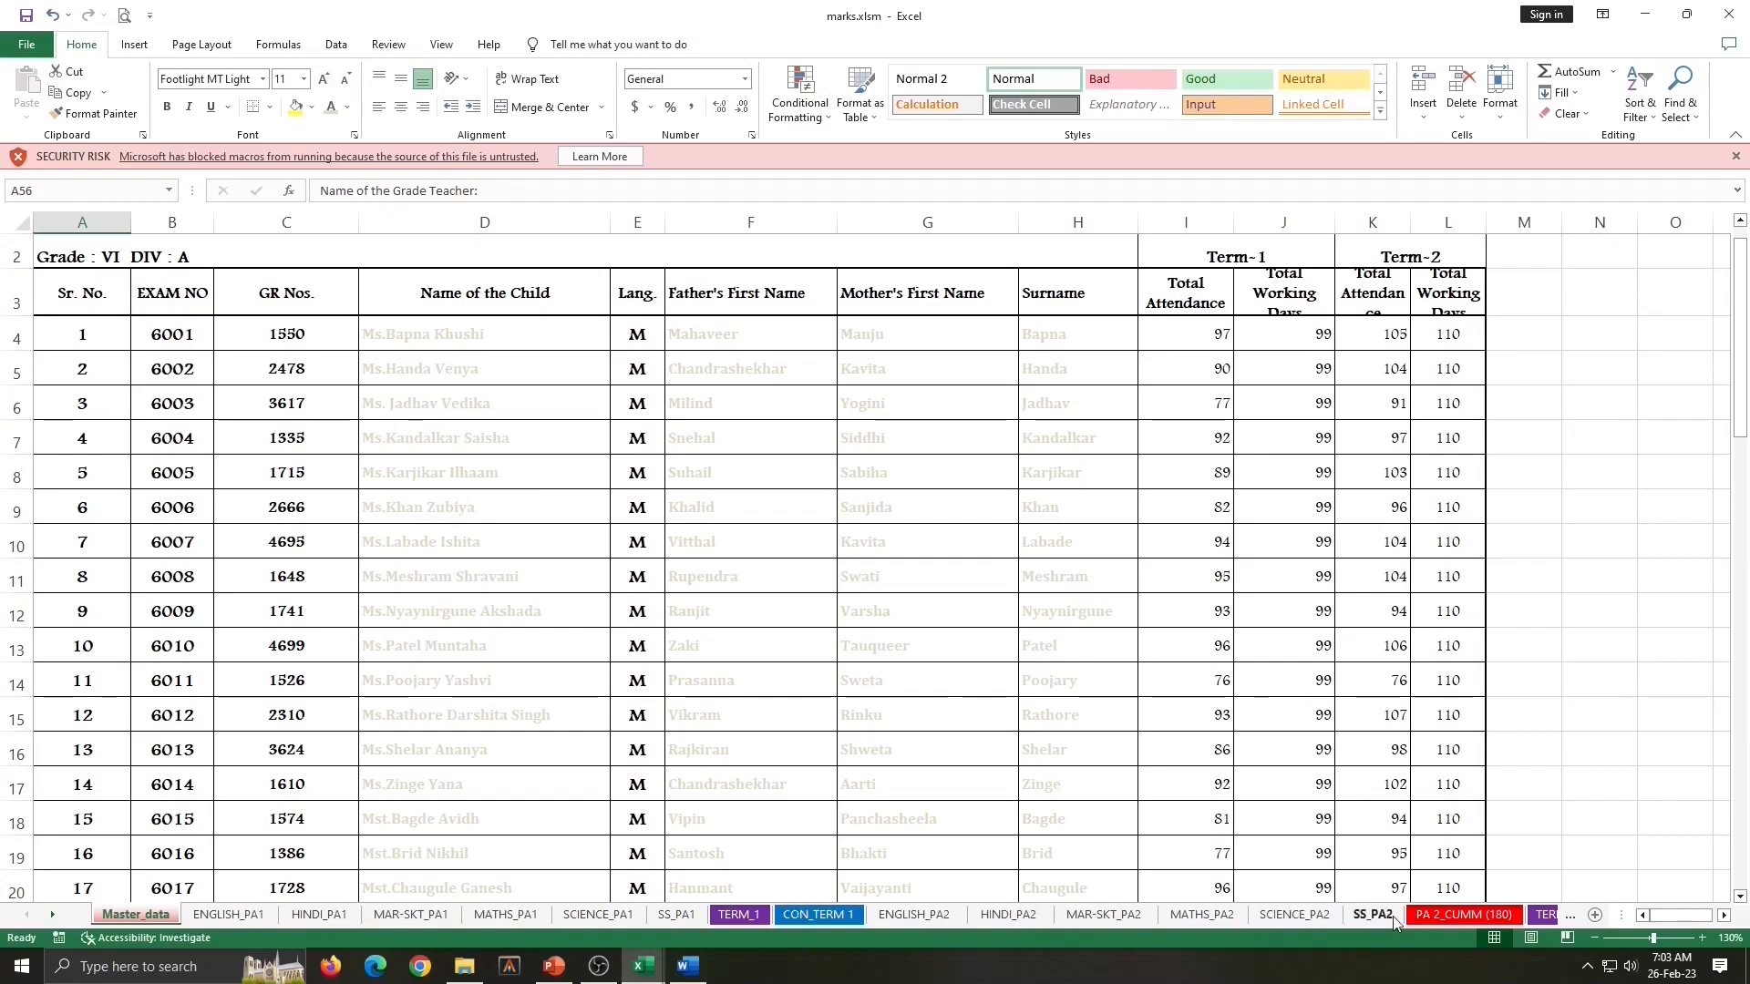
pyautogui.click(1570, 917)
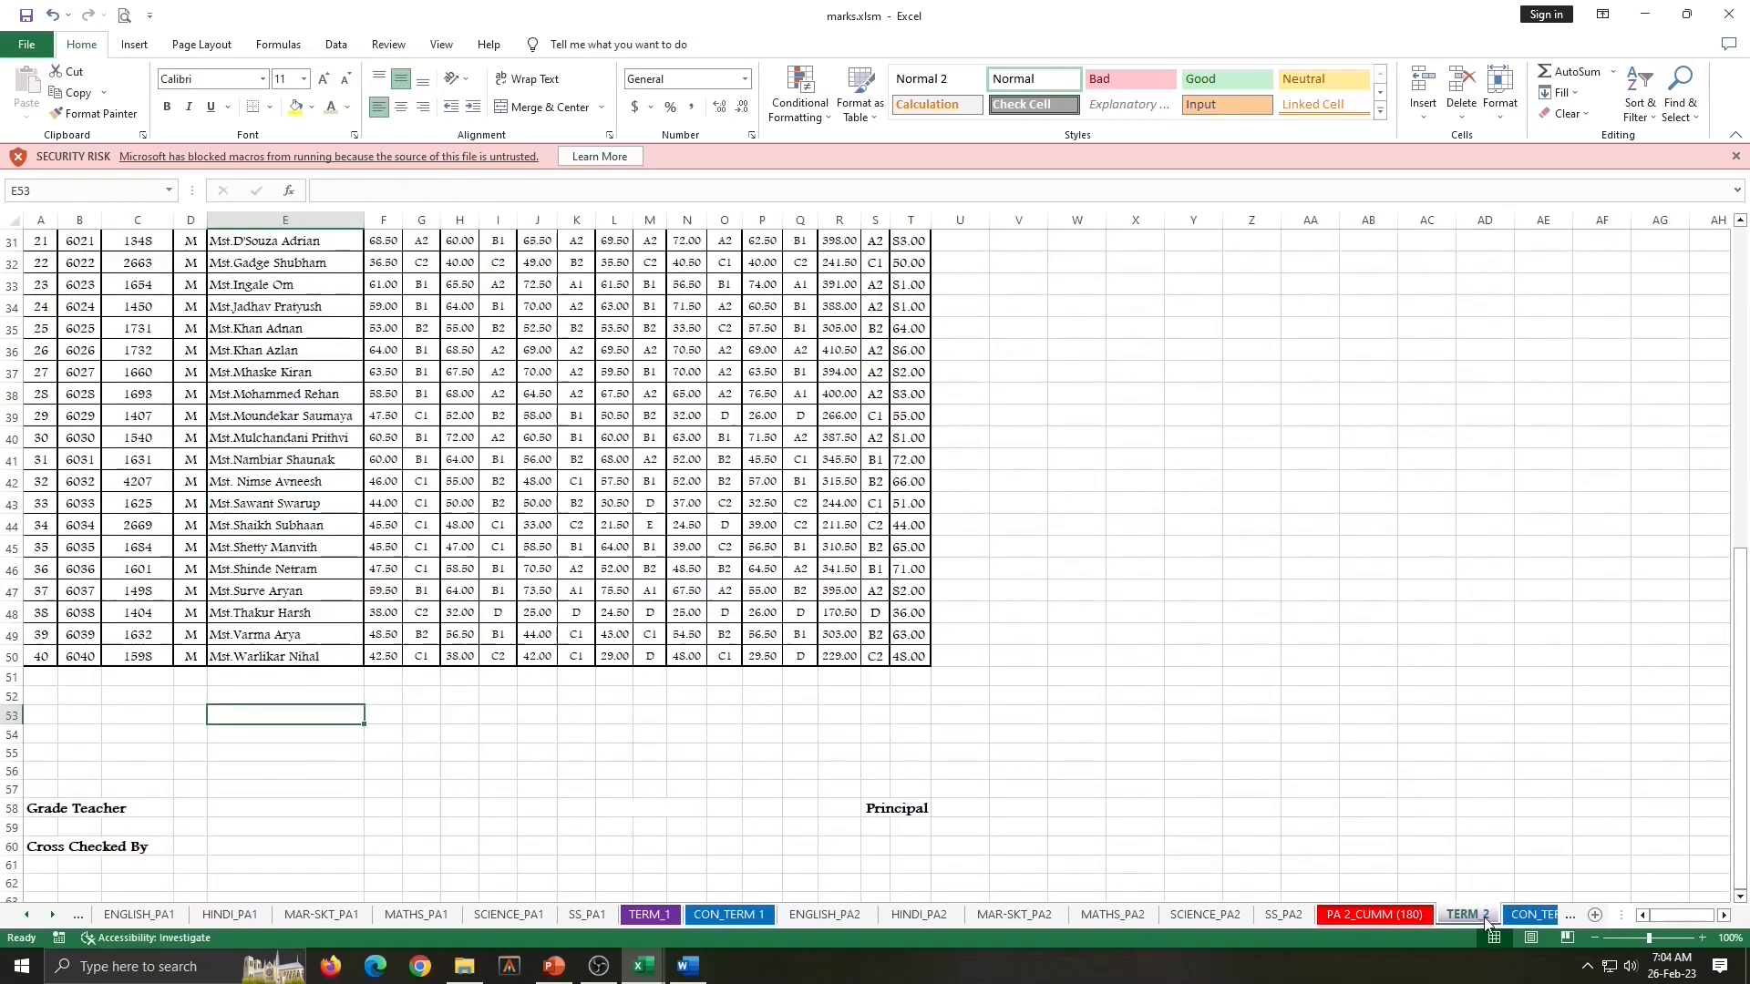
pyautogui.click(1571, 917)
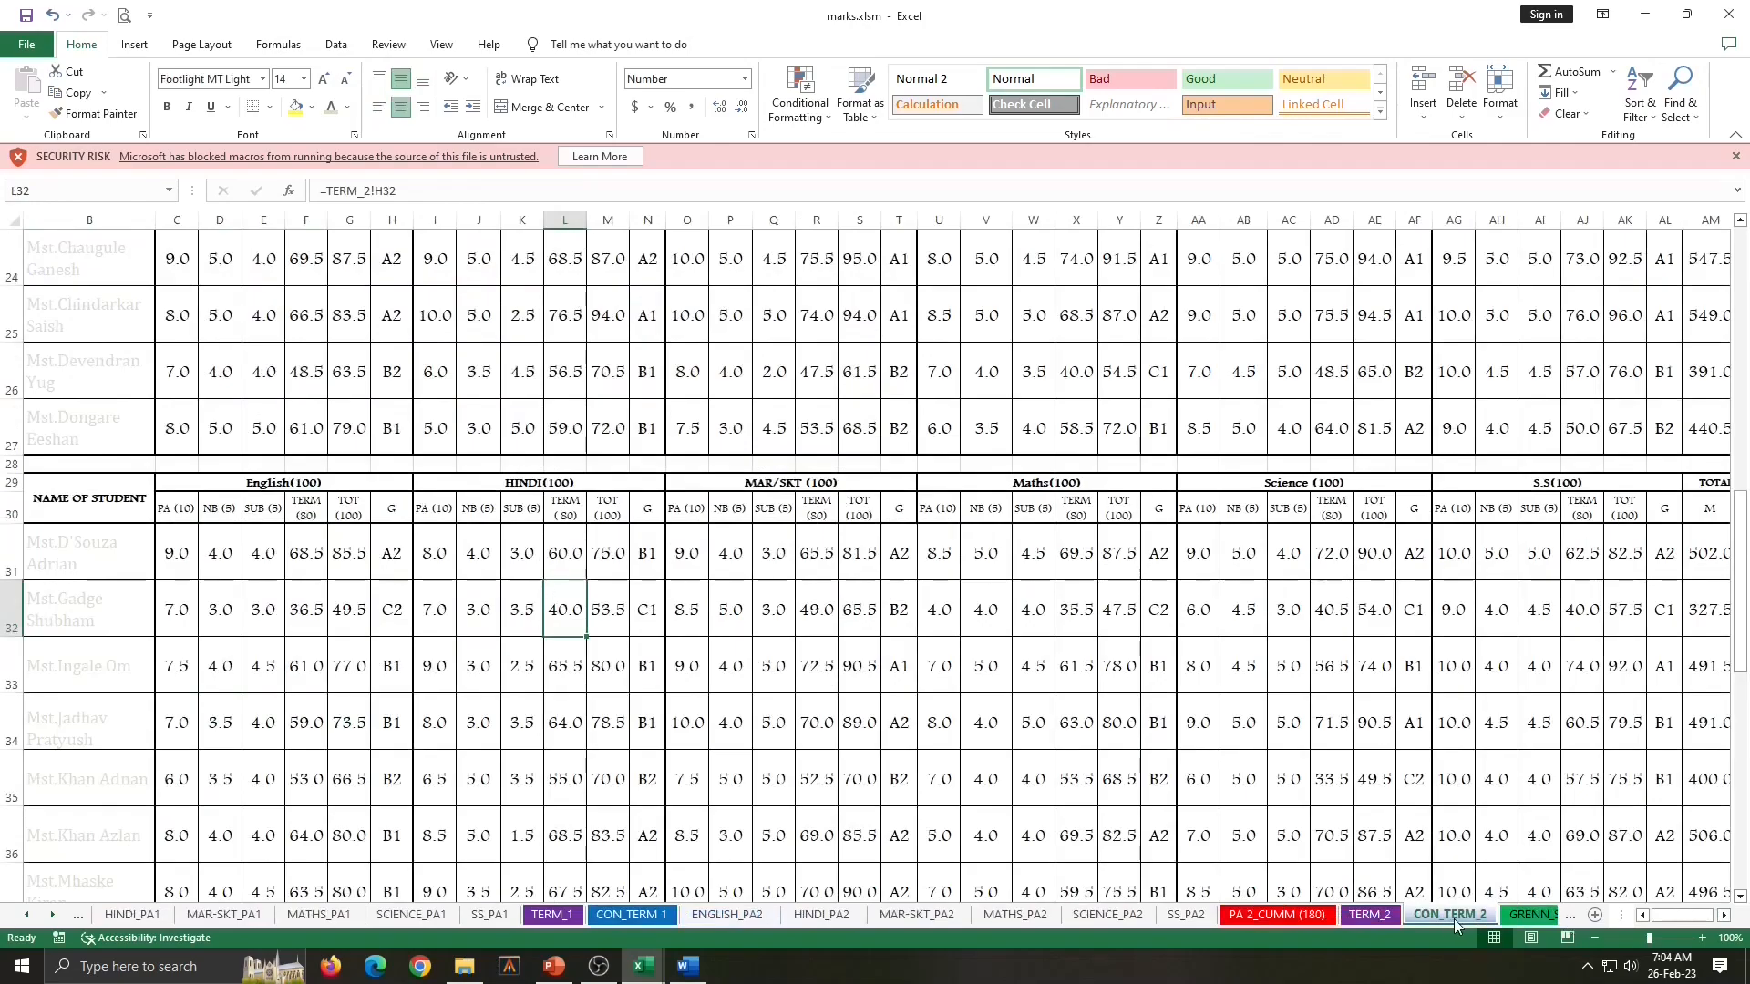
pyautogui.click(1576, 920)
pyautogui.click(1576, 921)
pyautogui.click(1576, 920)
pyautogui.click(1576, 921)
pyautogui.click(1576, 920)
pyautogui.click(1576, 921)
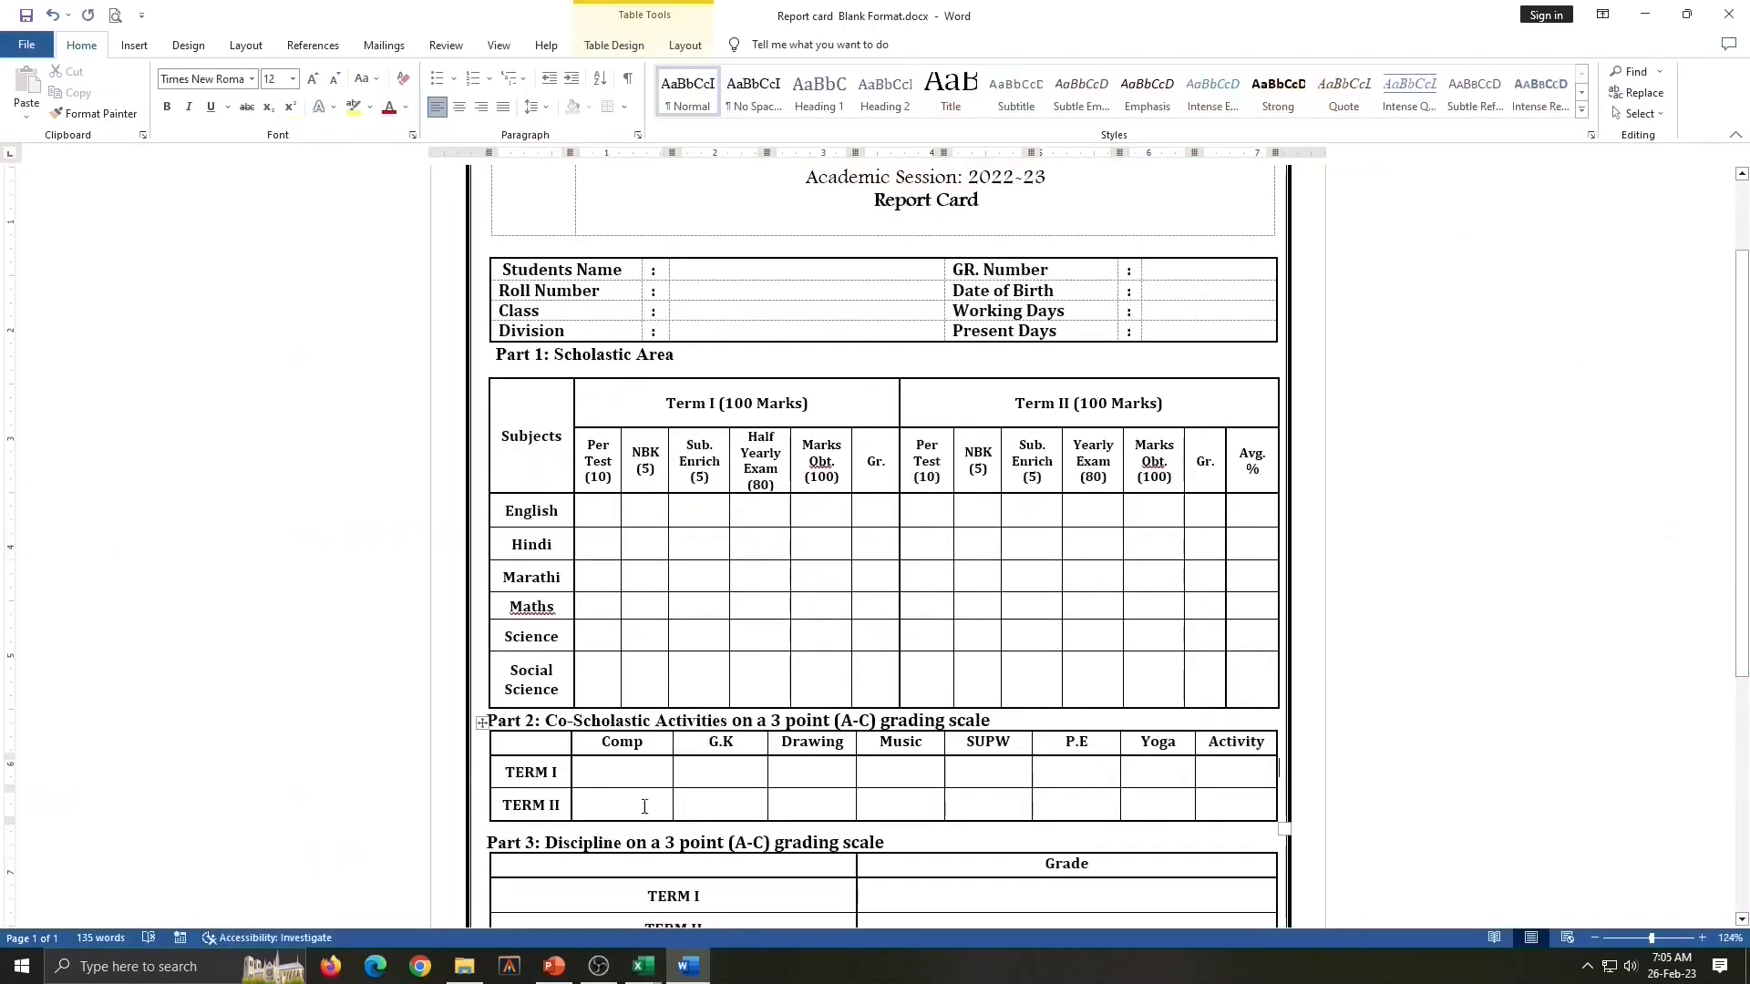
# Compare the column headings of the master data term ii workbook with the blank report card's fields
pyautogui.click(644, 966)
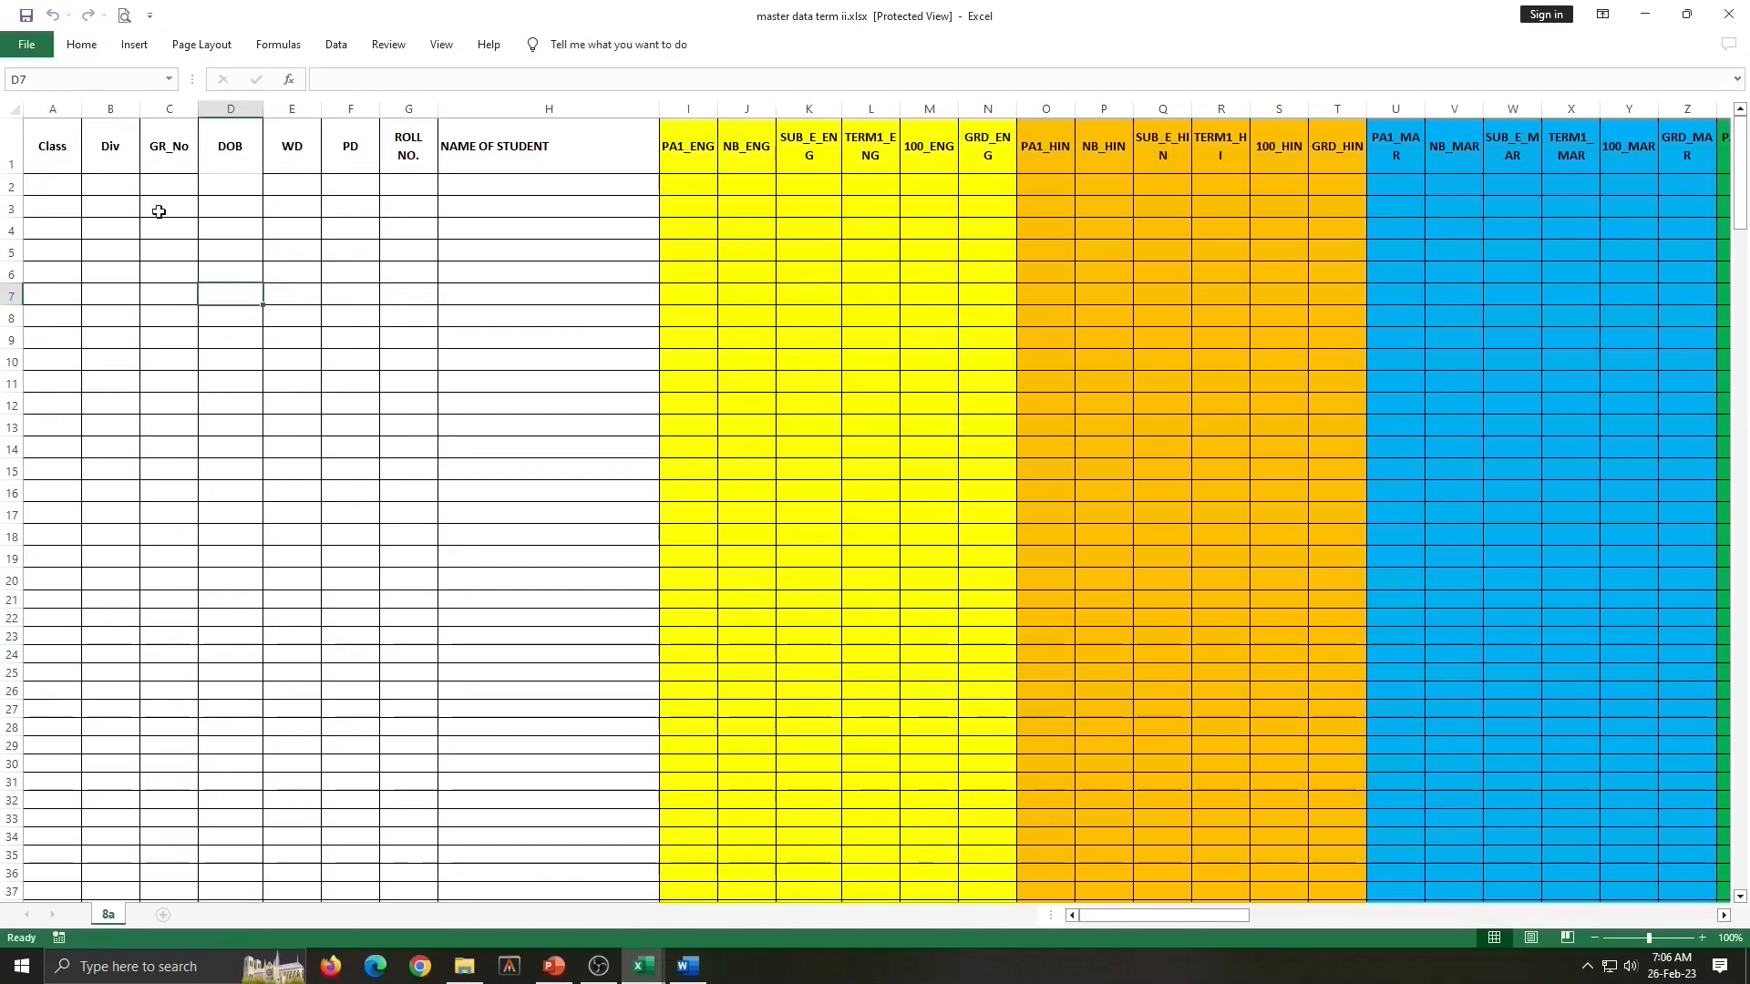
pyautogui.click(688, 966)
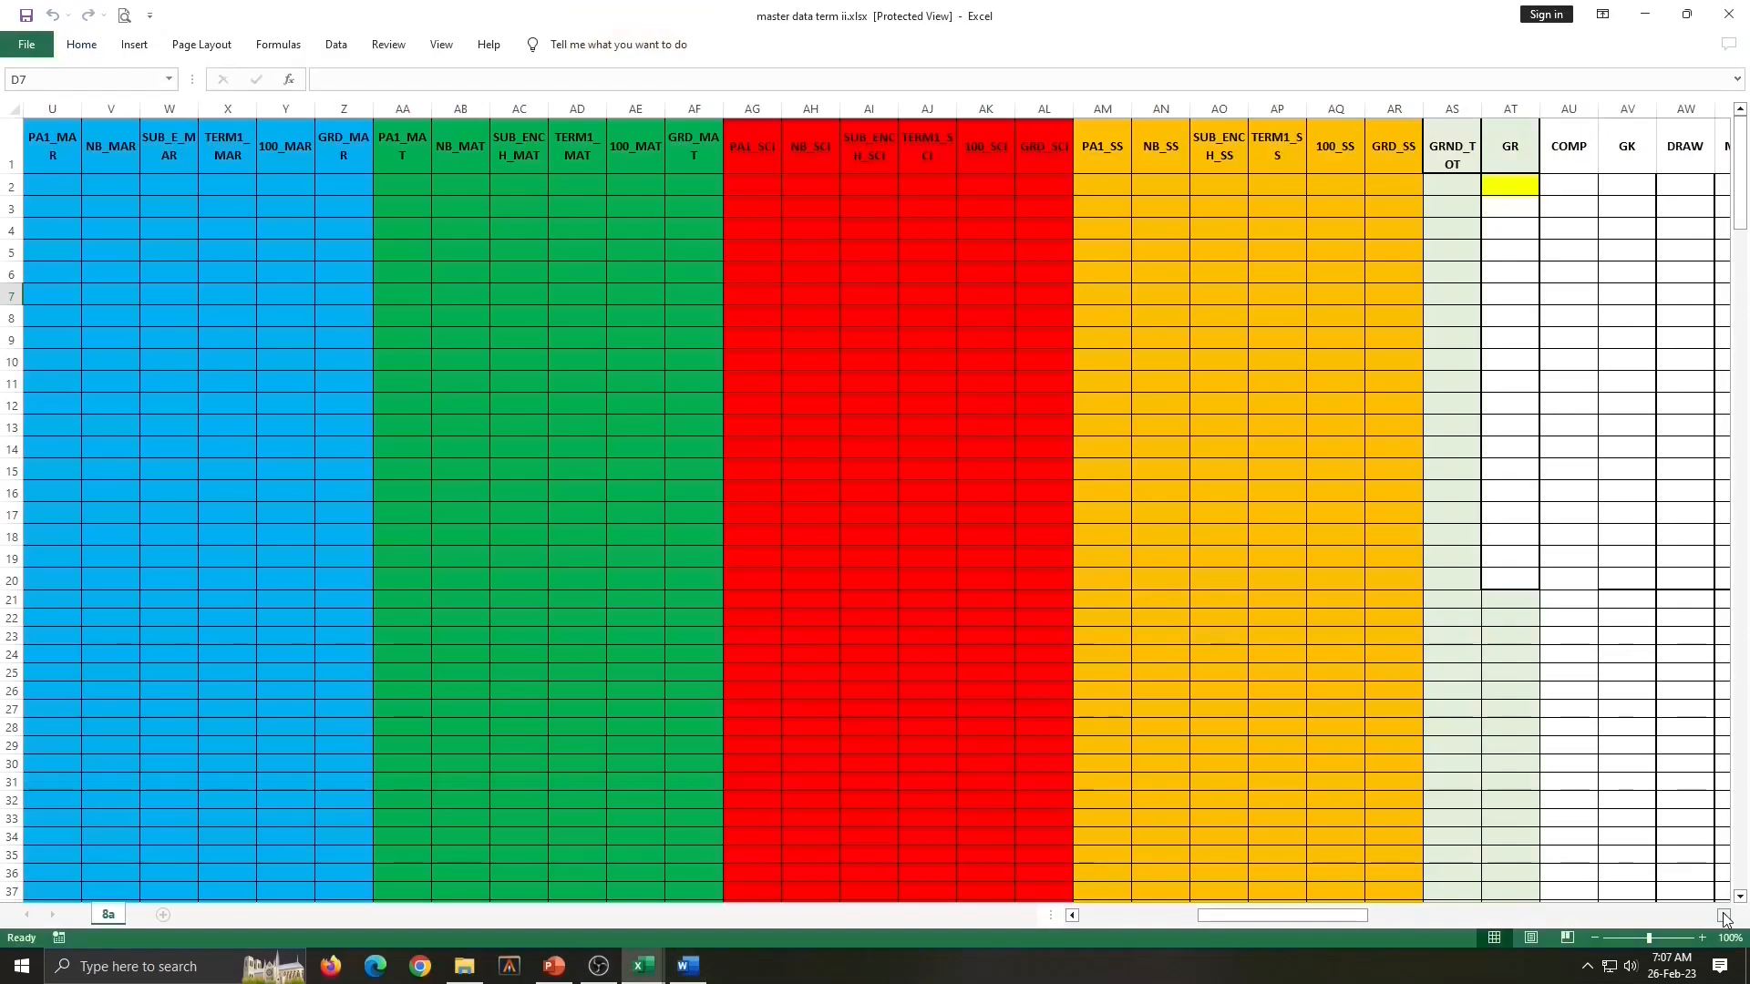
pyautogui.click(1724, 915)
pyautogui.click(1724, 915)
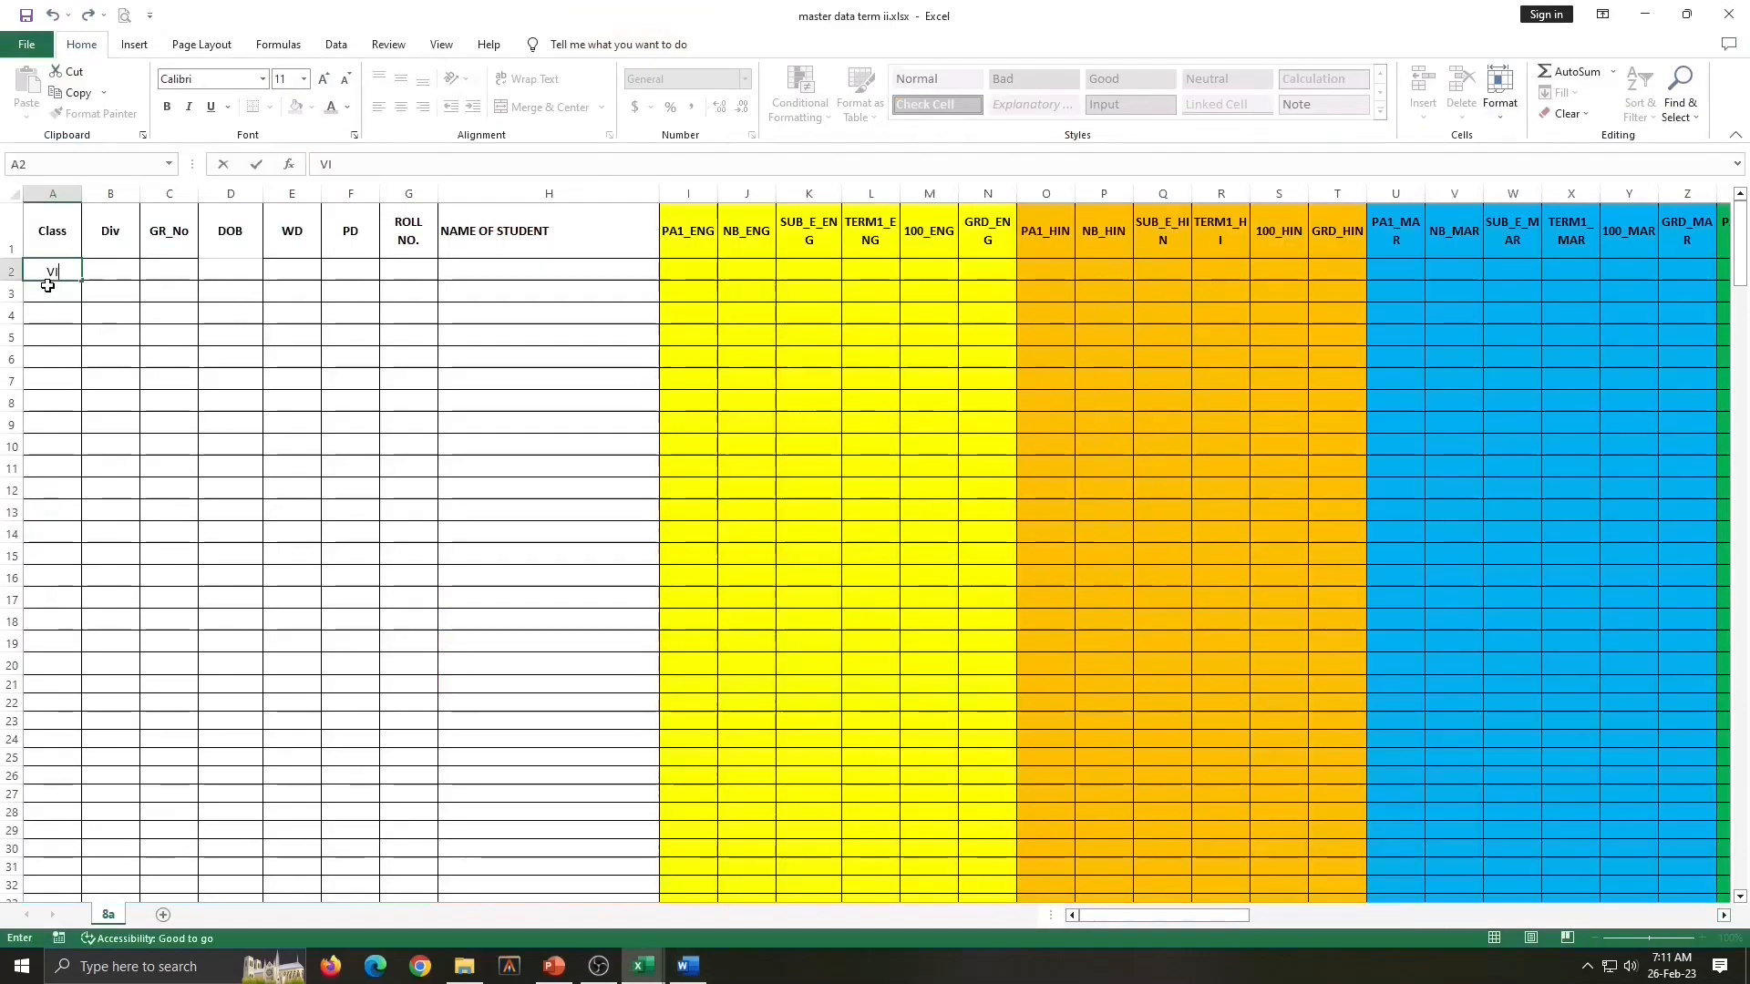
# Fill the master data with class VI, division A, and the GR numbers and Term-1 attendance figures copied from the Master_data sheet
pyautogui.click(110, 271)
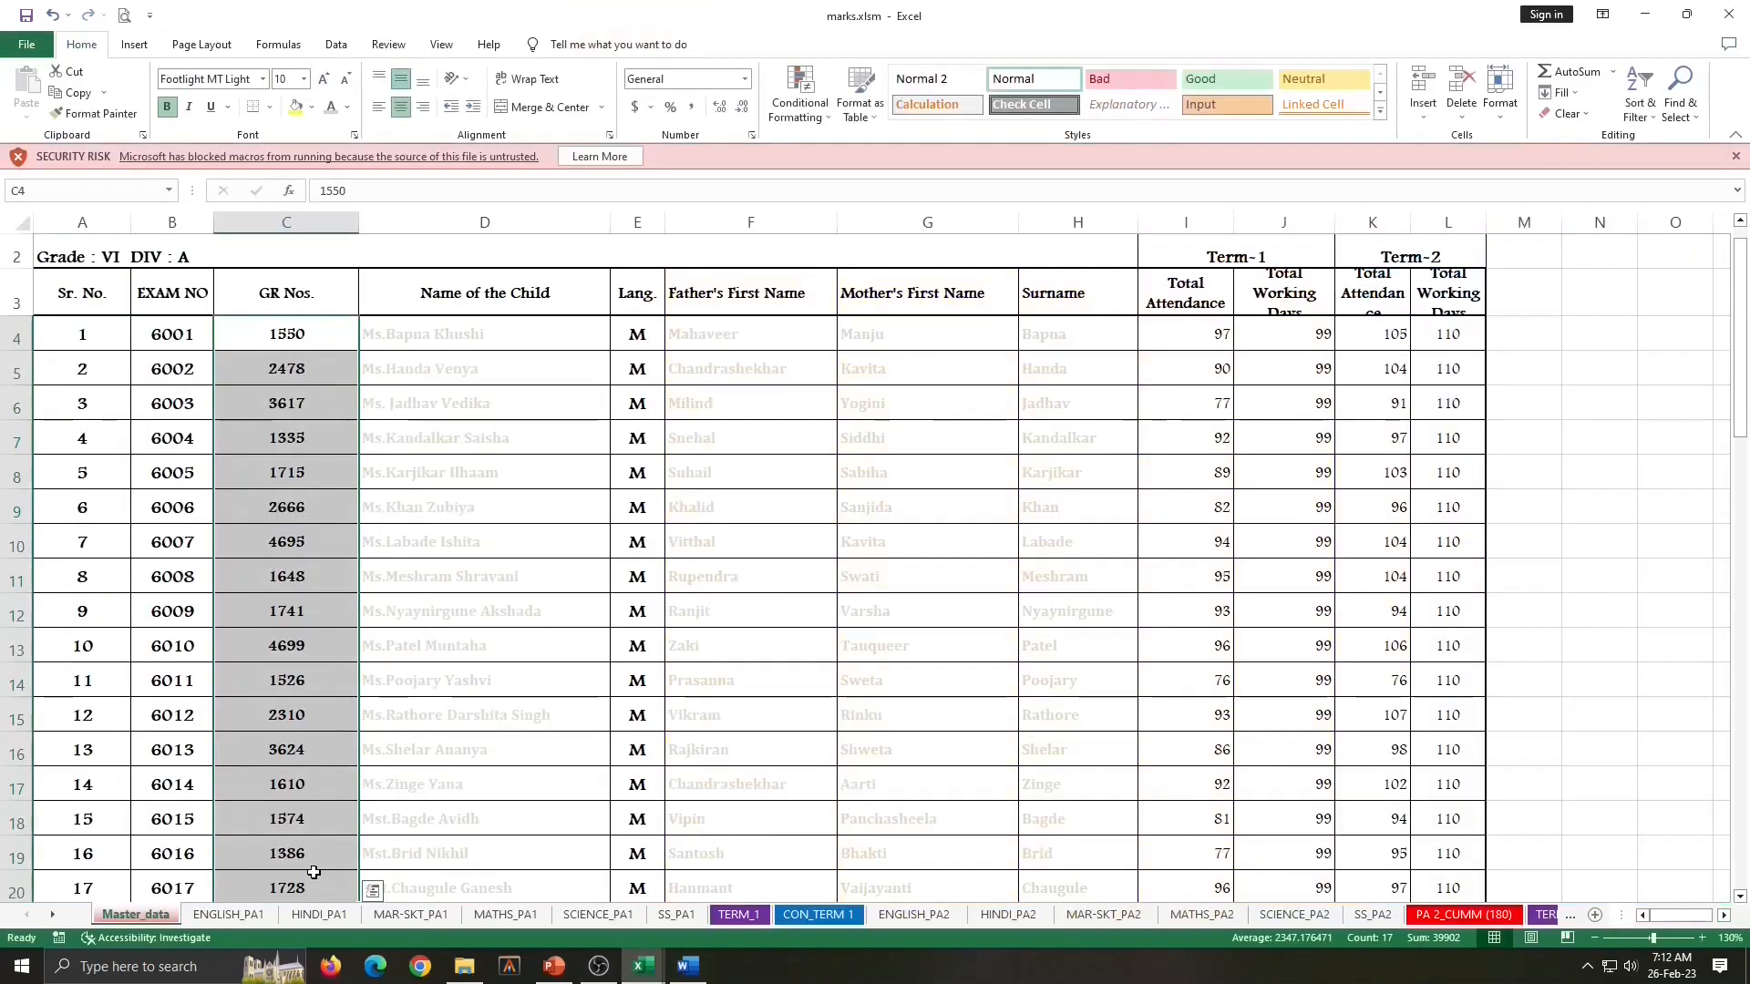
pyautogui.hotkey('ctrl', 'c')
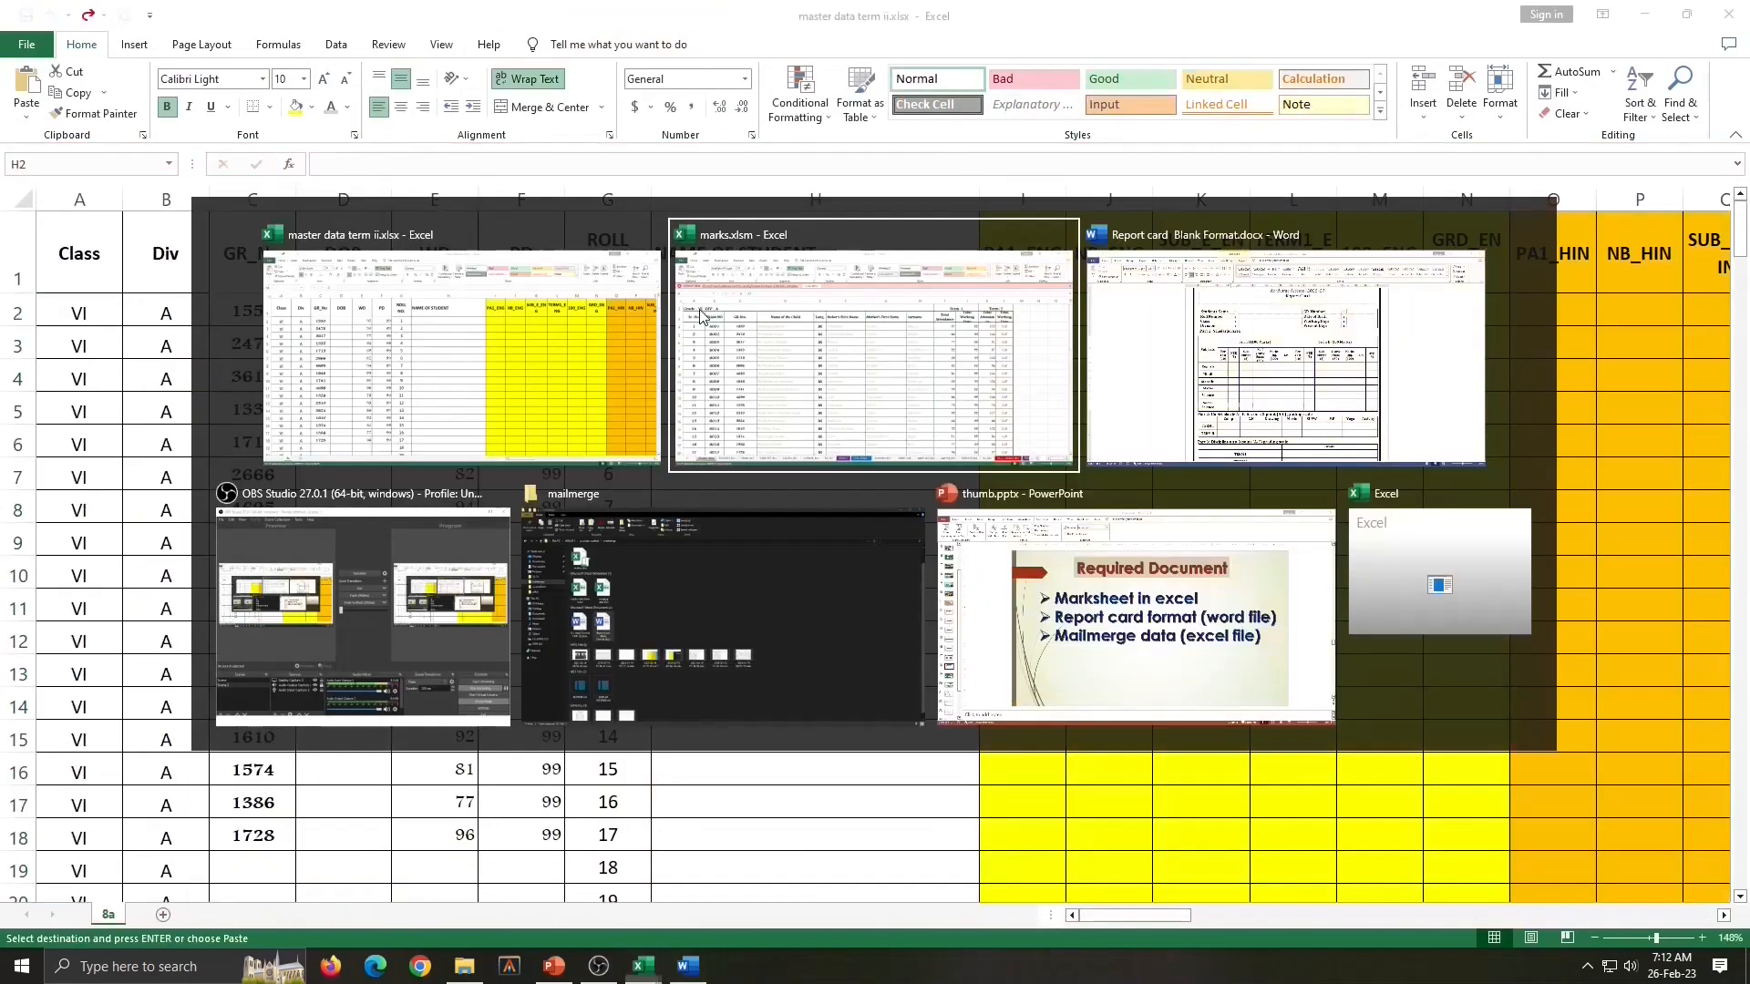
pyautogui.hotkey('alt', 'Tab')
pyautogui.hotkey('alt', 'Tab')
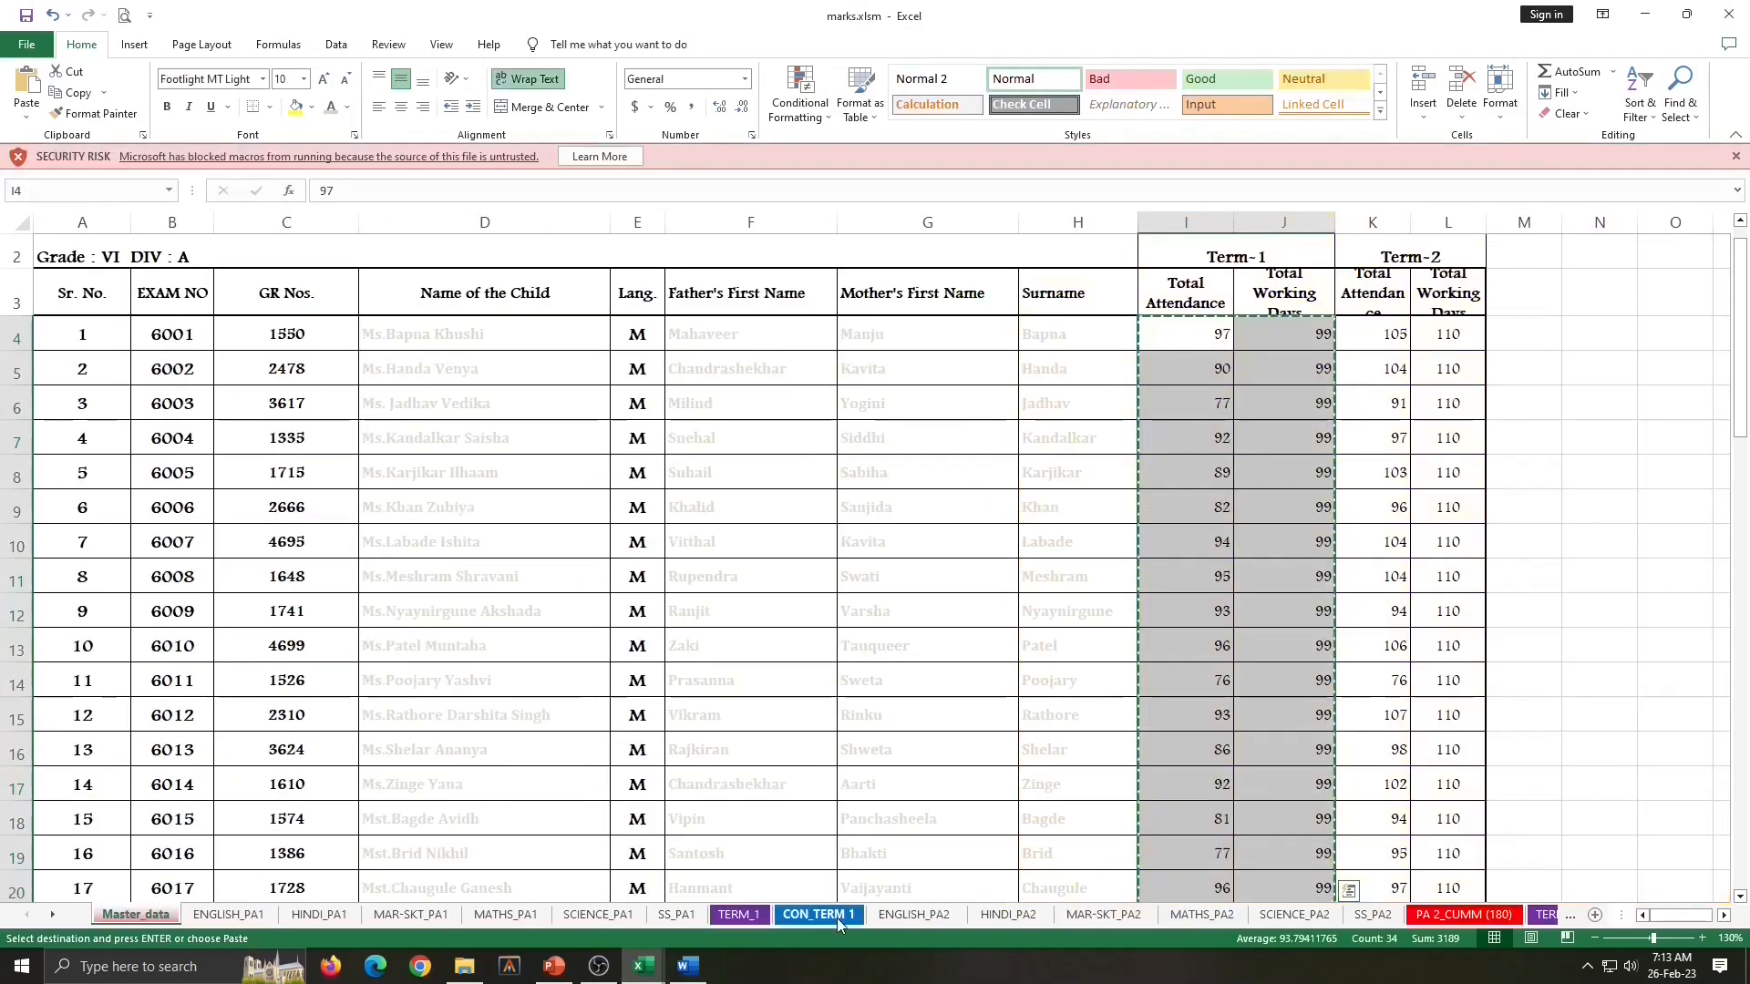
# Copy the first student's Term-1 marks and grades from CON_TERM 1 and paste them as values into the master data from I2
pyautogui.click(834, 915)
pyautogui.moveTo(226, 372); pyautogui.dragTo(1609, 375)
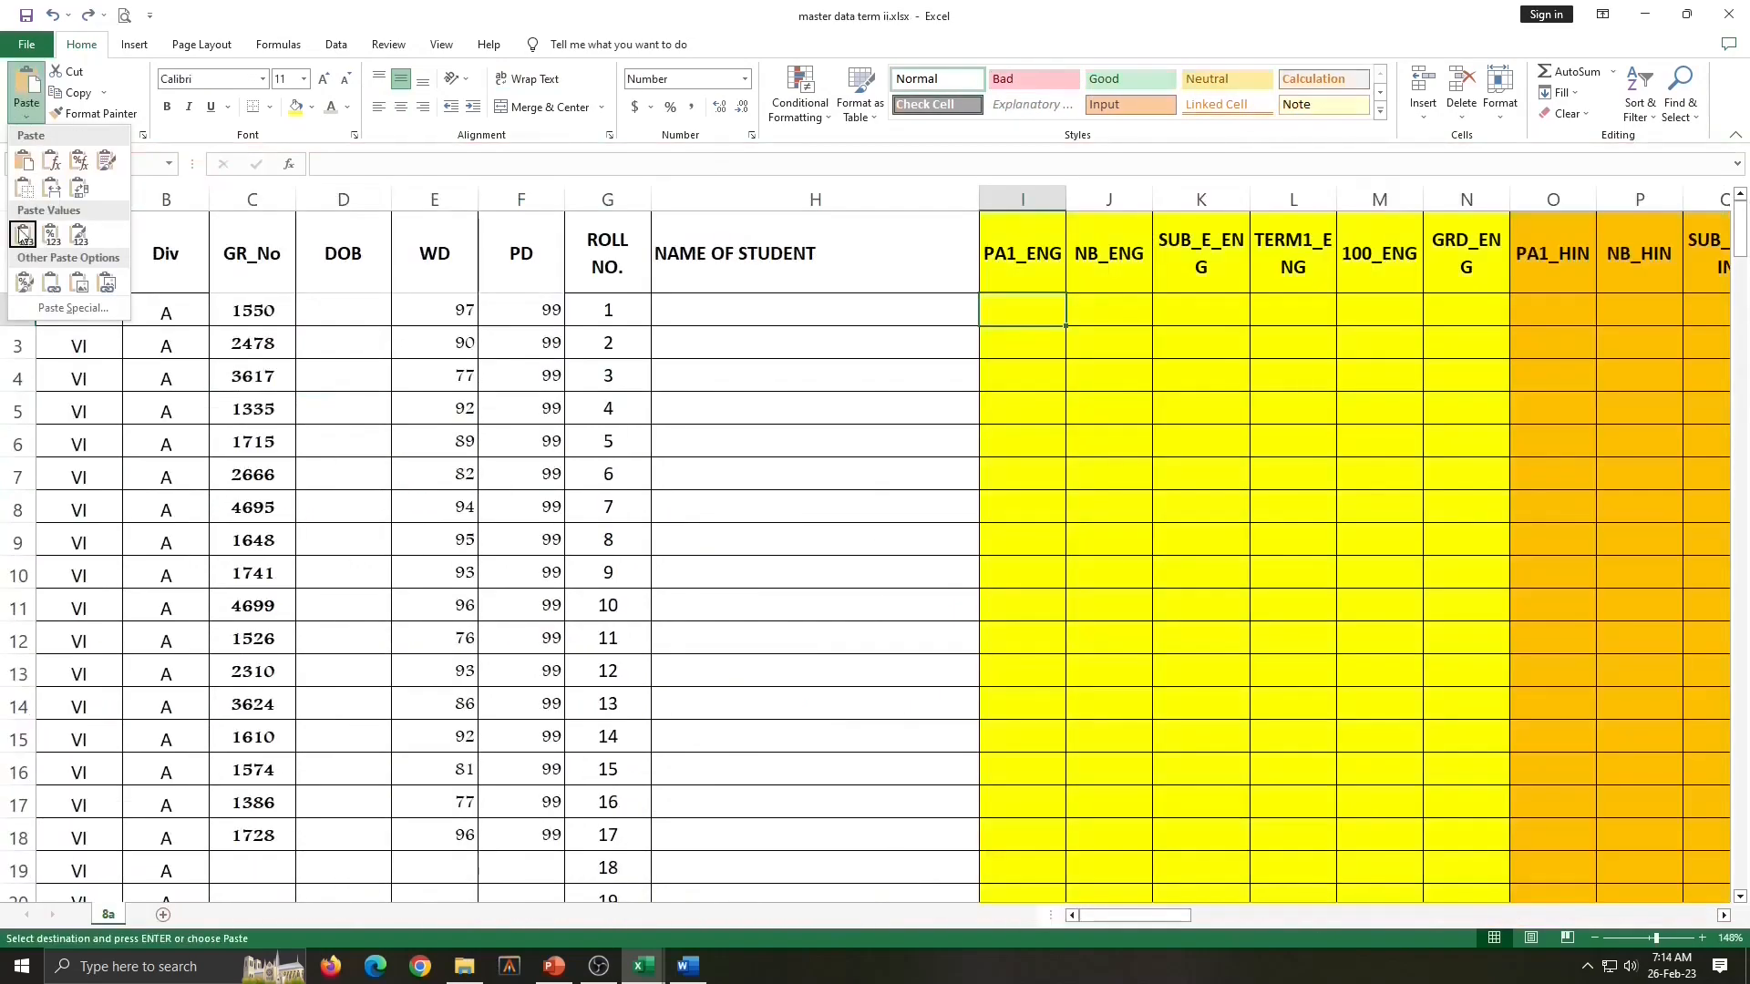
pyautogui.click(23, 234)
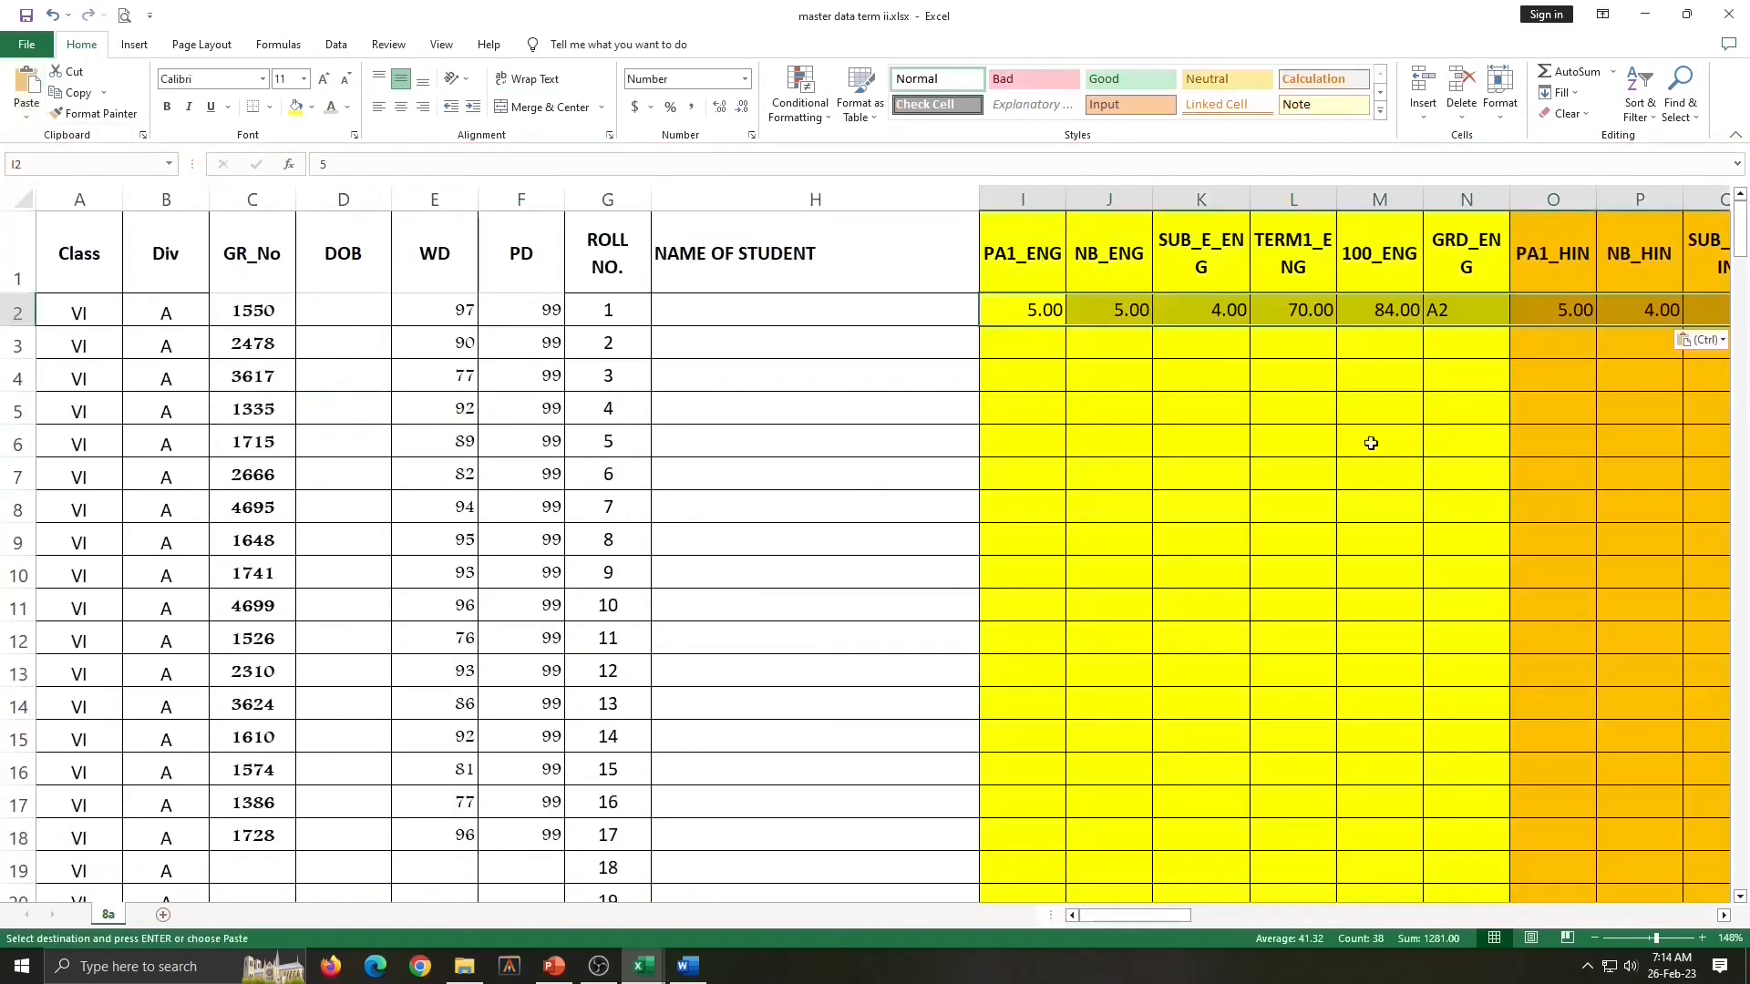
pyautogui.click(1463, 616)
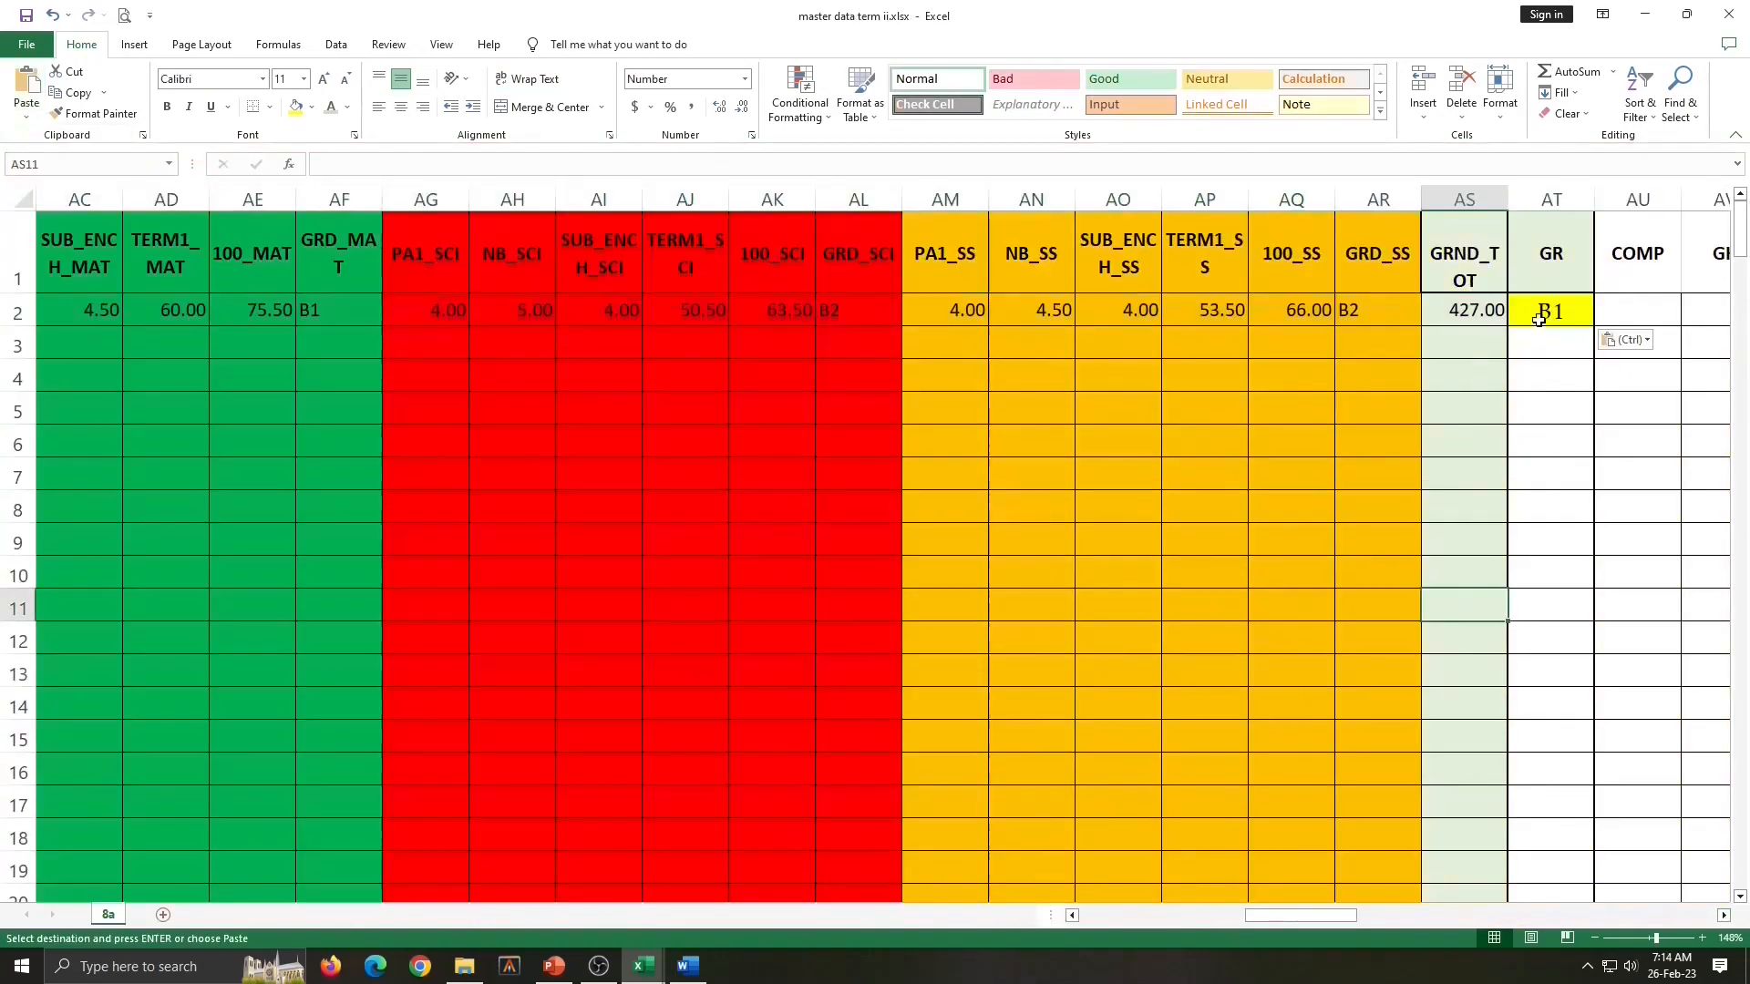
pyautogui.click(1623, 294)
pyautogui.hscroll(3, 1362, 622)
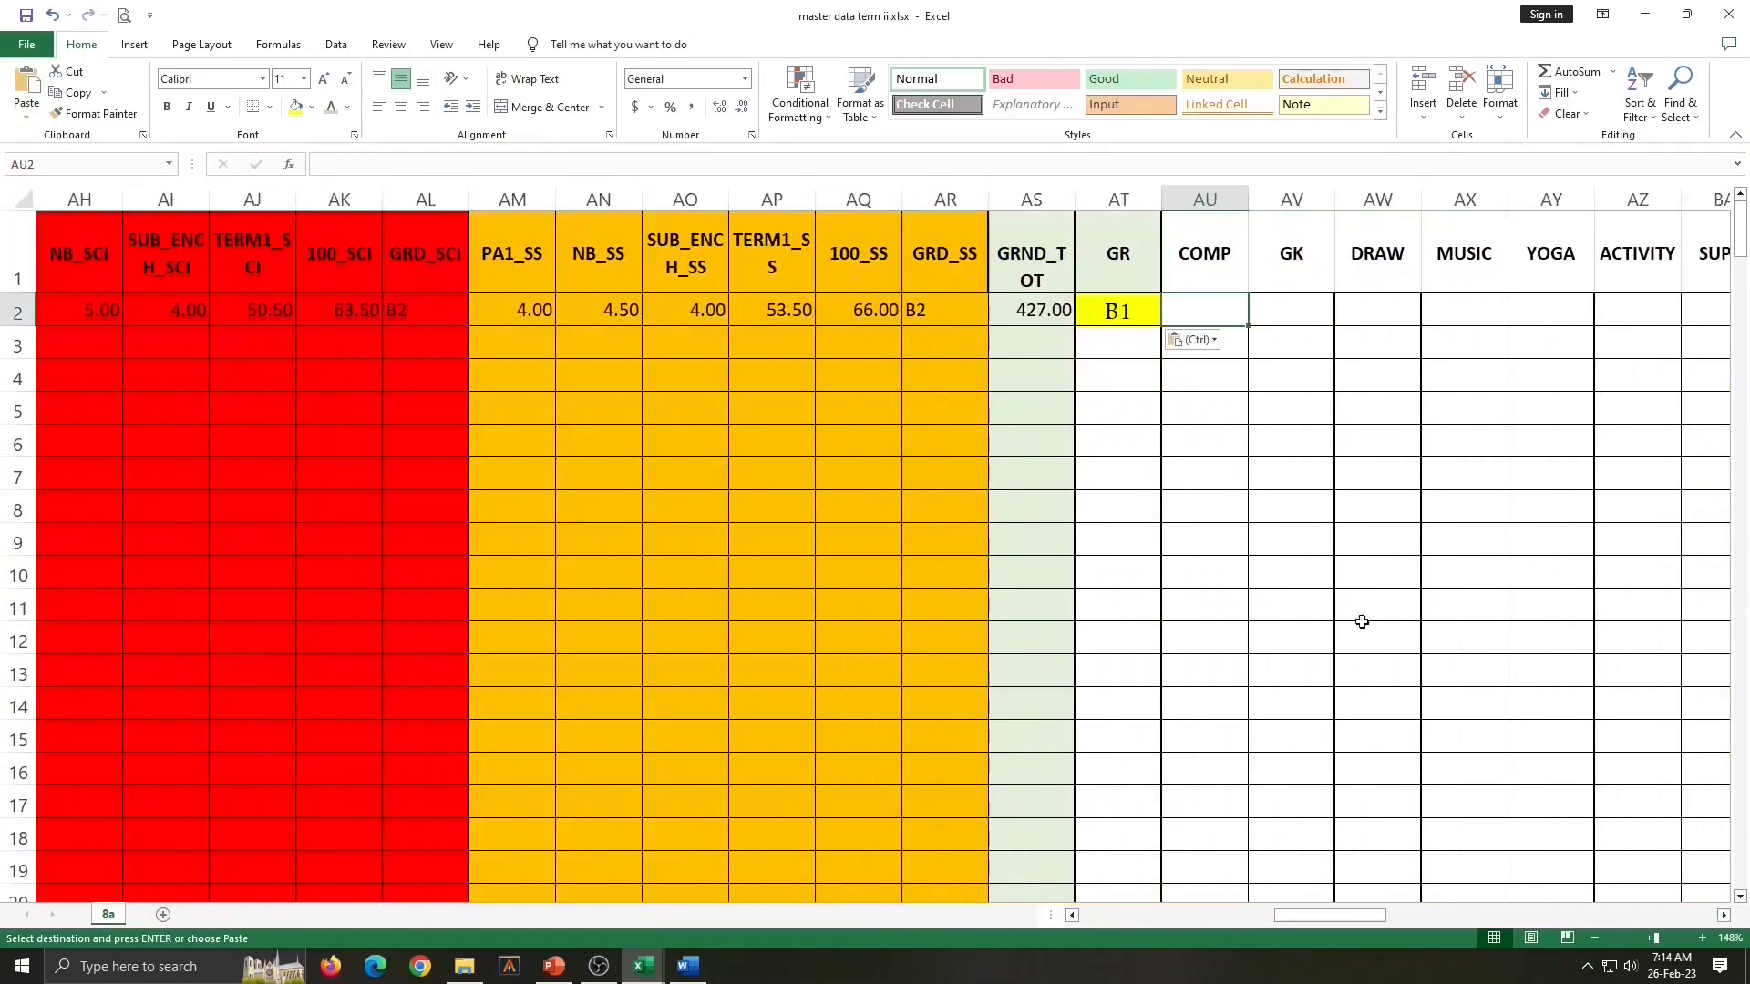
# Copy the first student's Term-2 marks and grades from CON_TERM_2 and paste them into the master data from BD2, under PA2_ENG
pyautogui.doubleClick(1193, 313)
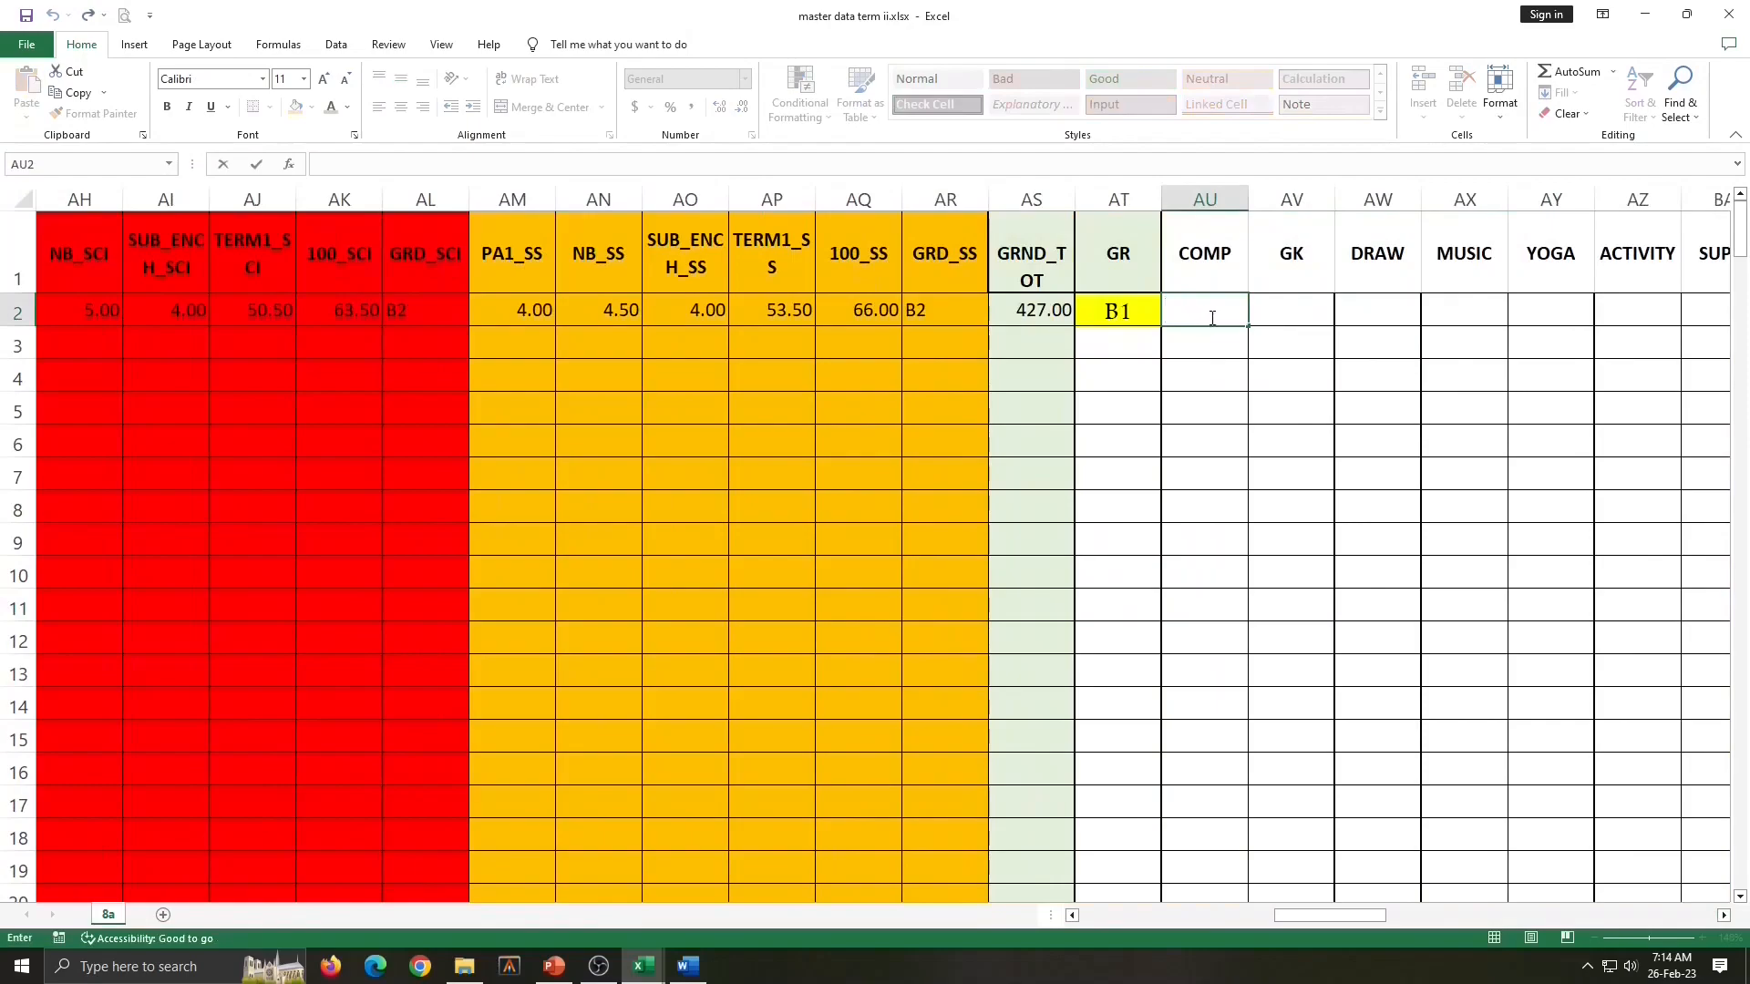
pyautogui.click(1723, 915)
pyautogui.click(1724, 915)
pyautogui.click(1724, 915)
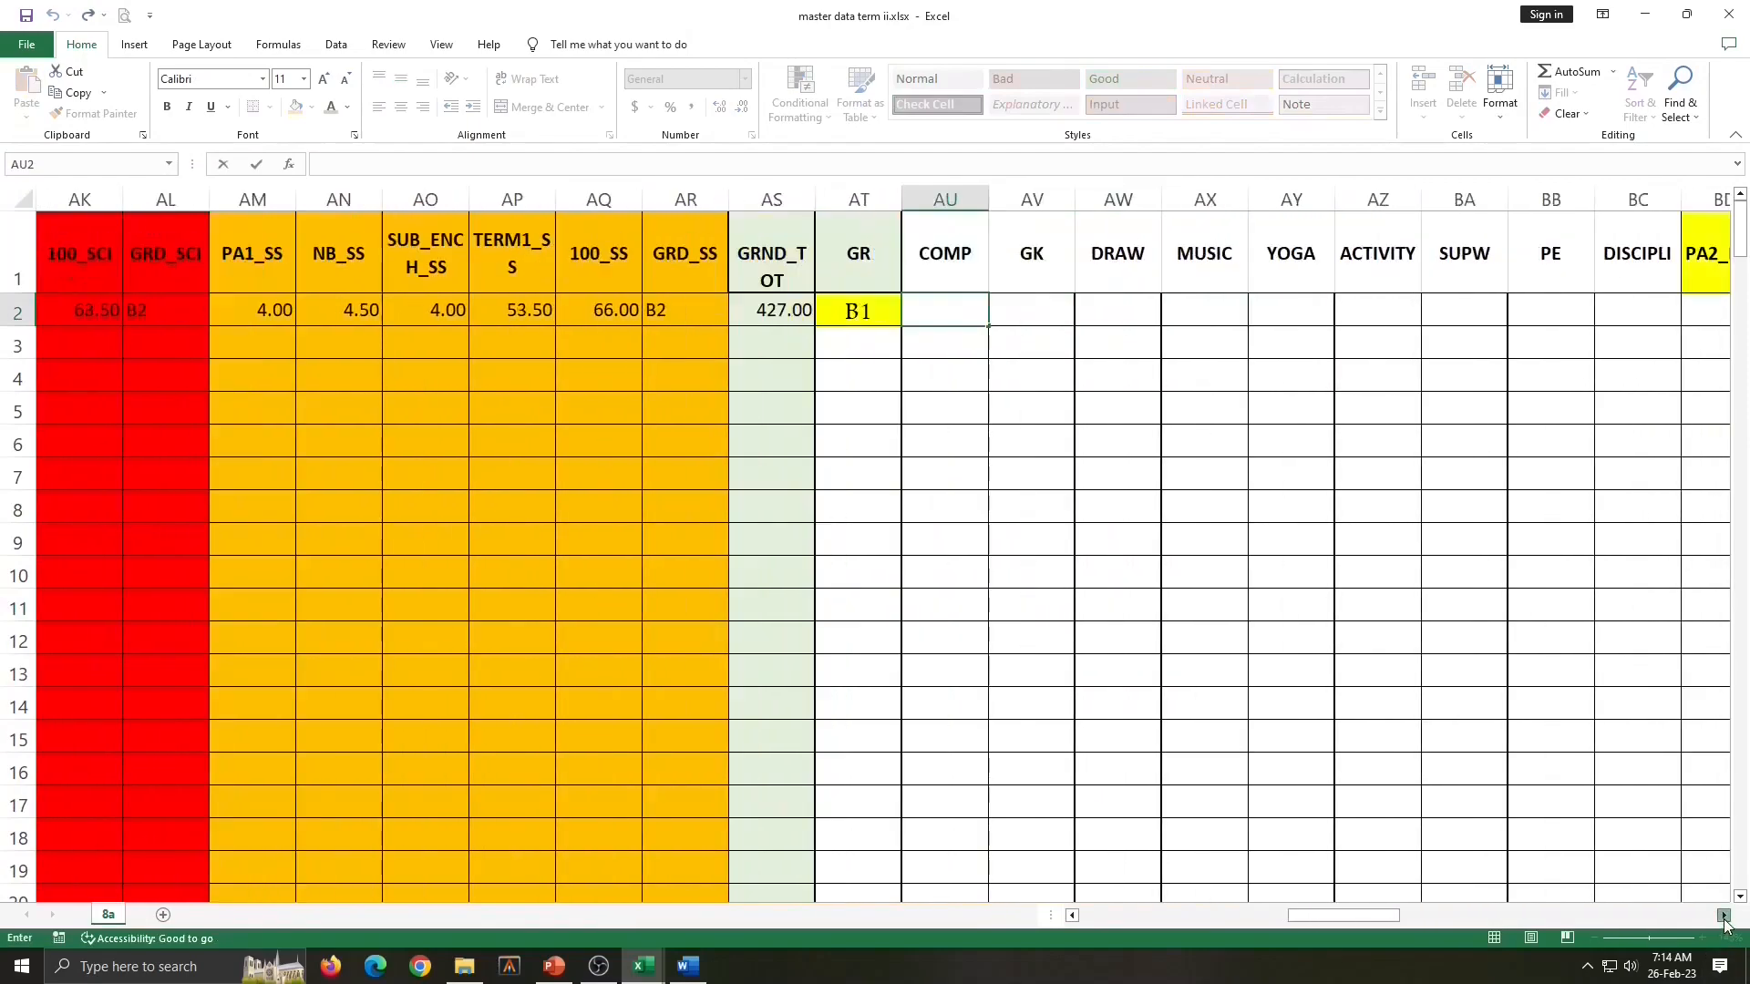
pyautogui.click(1723, 915)
pyautogui.click(1724, 916)
pyautogui.click(1724, 915)
pyautogui.click(1454, 308)
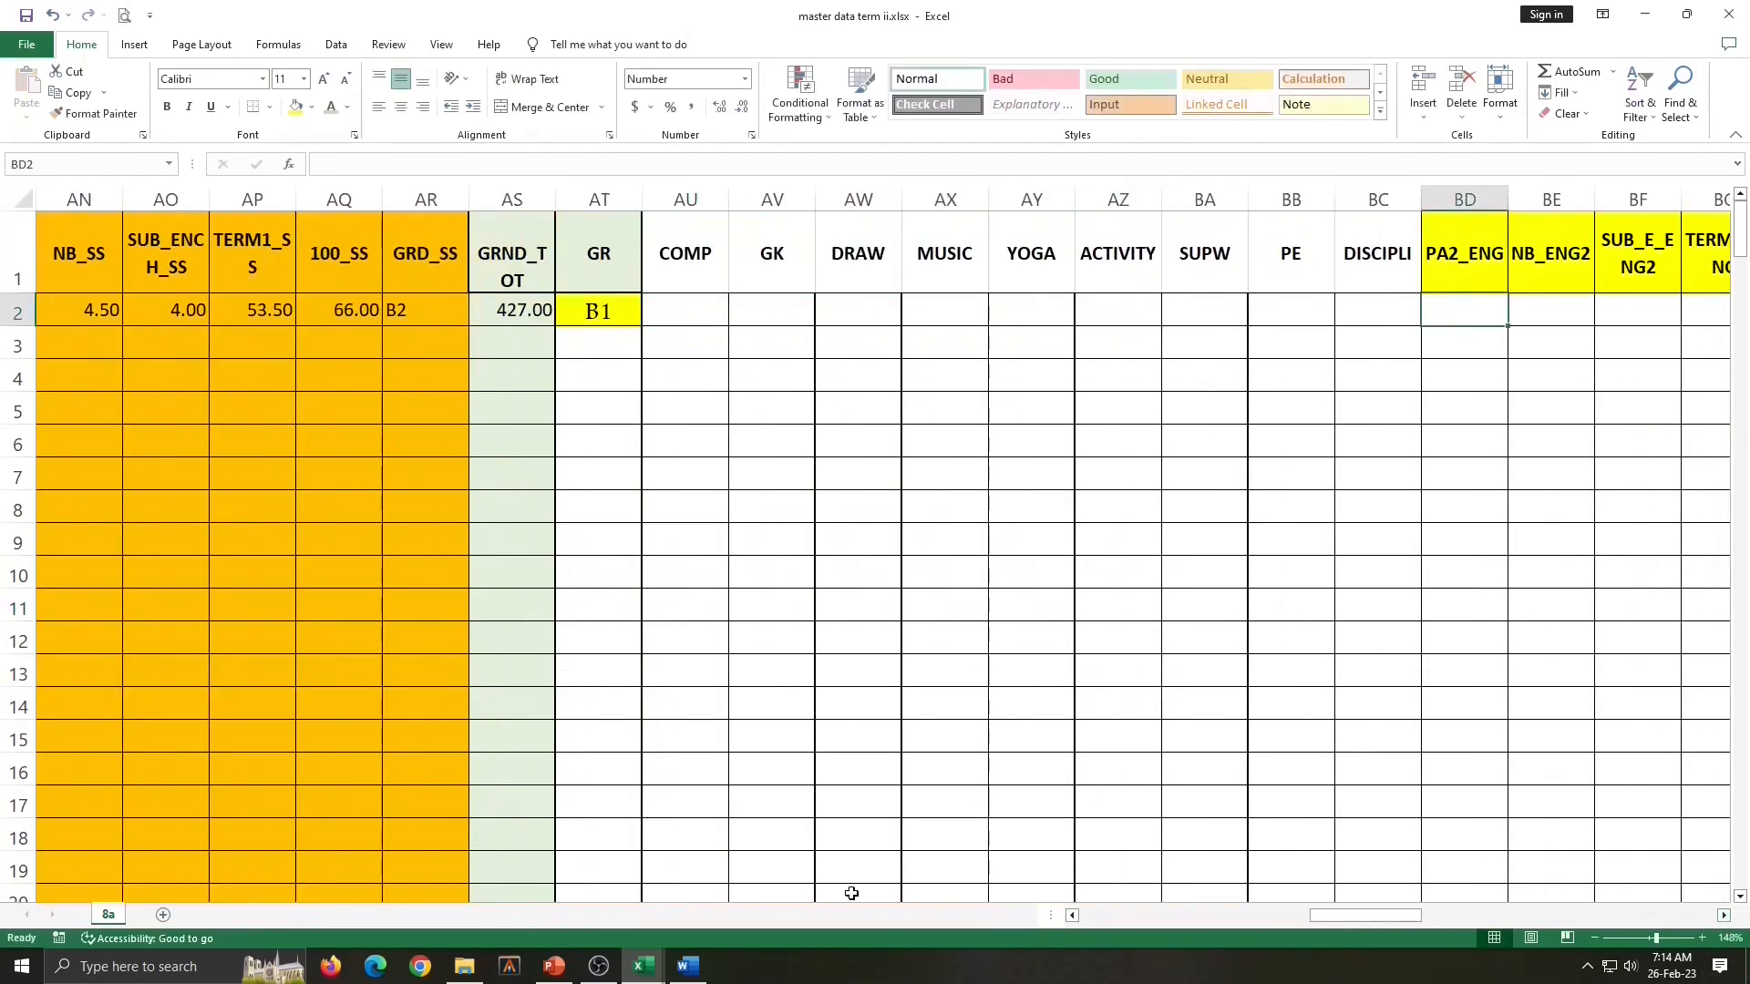
pyautogui.hotkey('alt', 'Tab')
pyautogui.moveTo(1680, 912); pyautogui.dragTo(1653, 912)
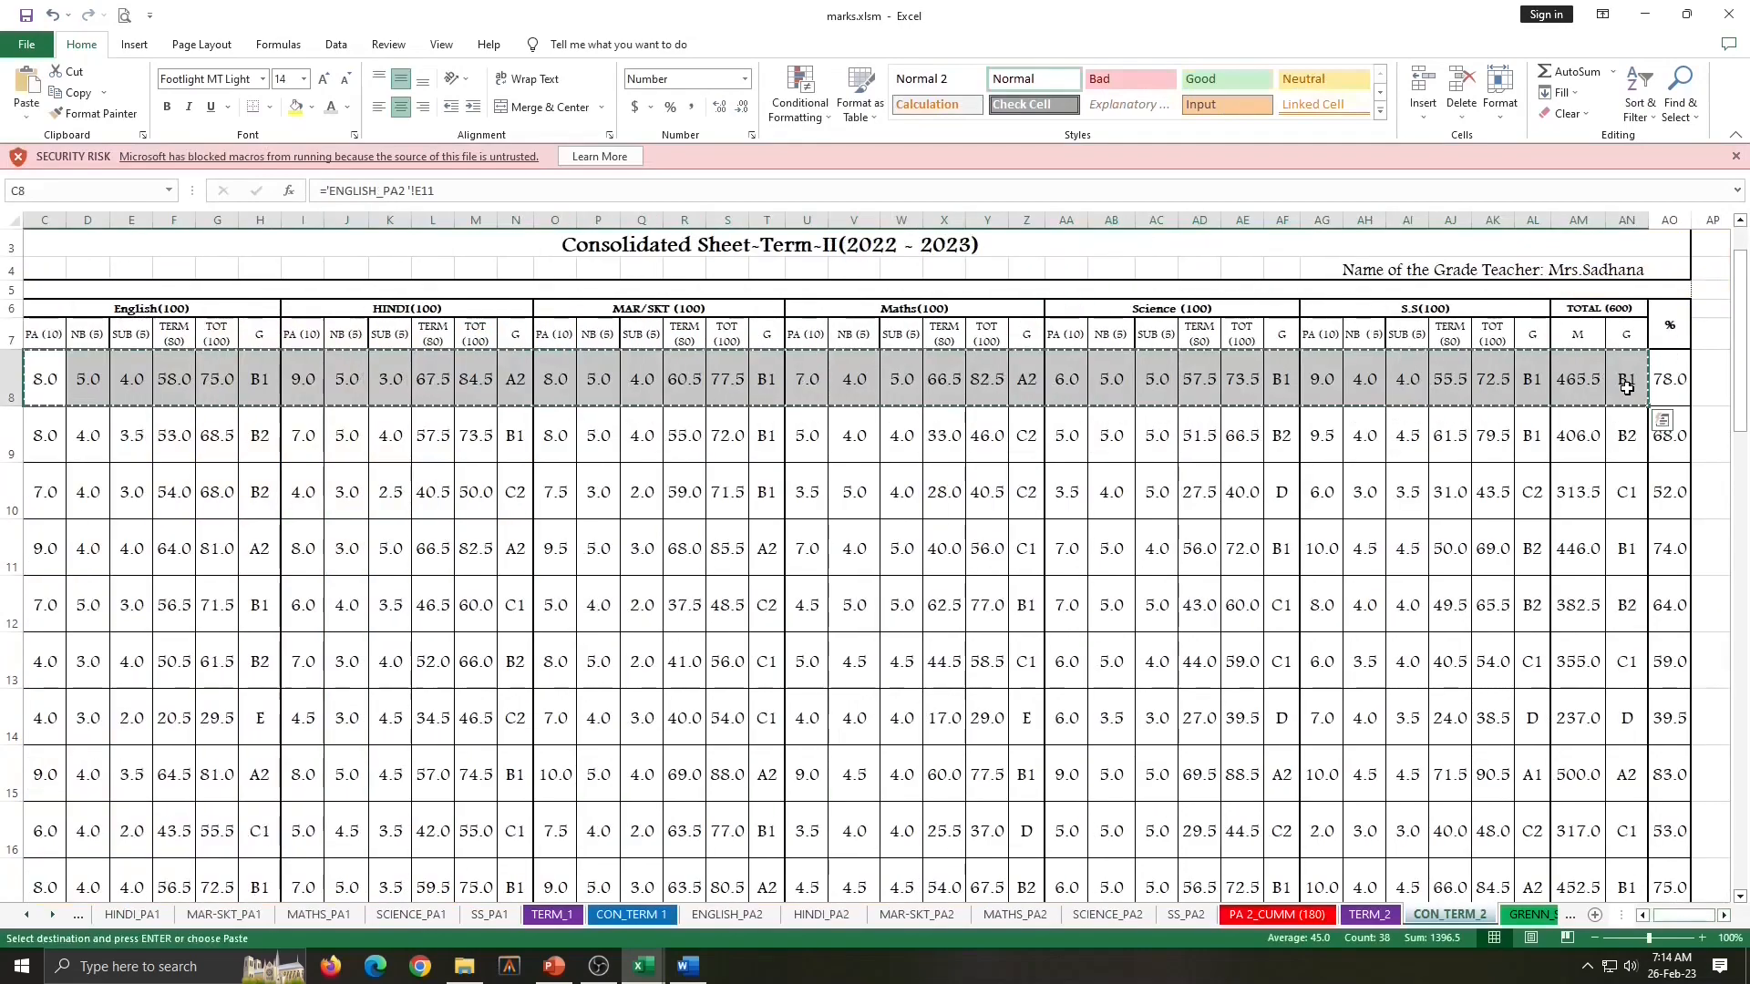
pyautogui.hotkey('alt', 'Tab')
pyautogui.click(26, 116)
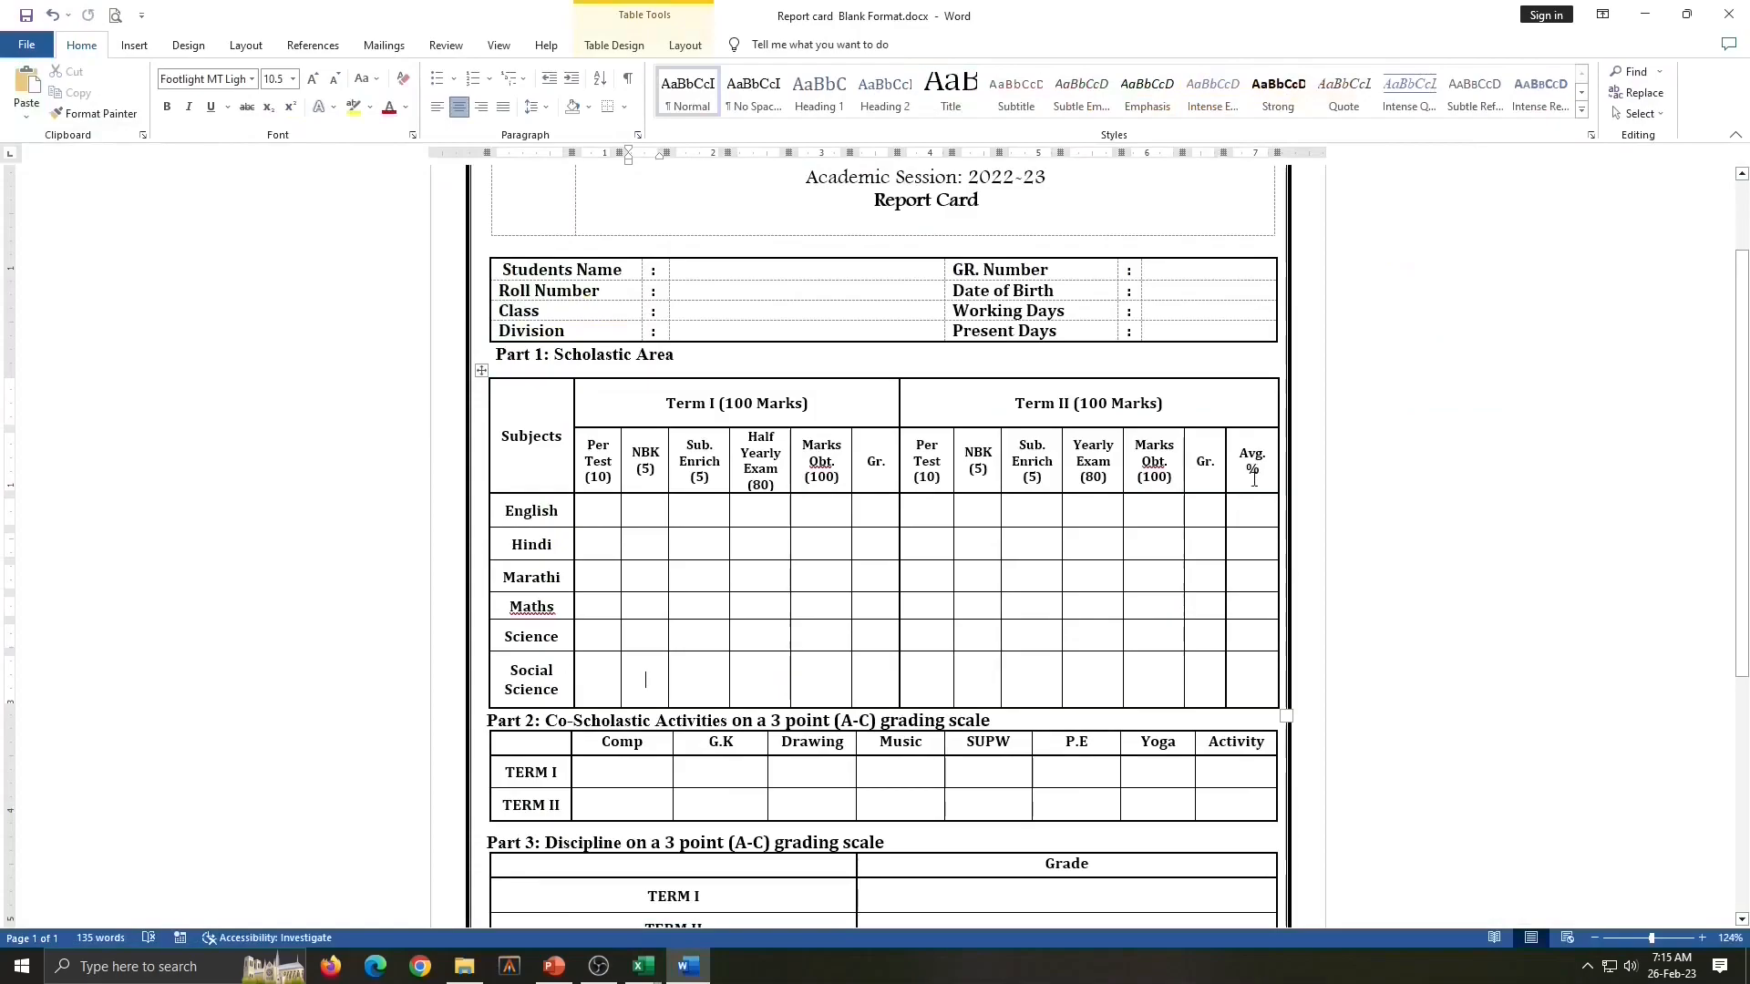
# Compare the report card's marks and Avg. % columns with the CON_TERM_2 and AVG_SHEET data in the marks workbook
pyautogui.moveTo(683, 976)
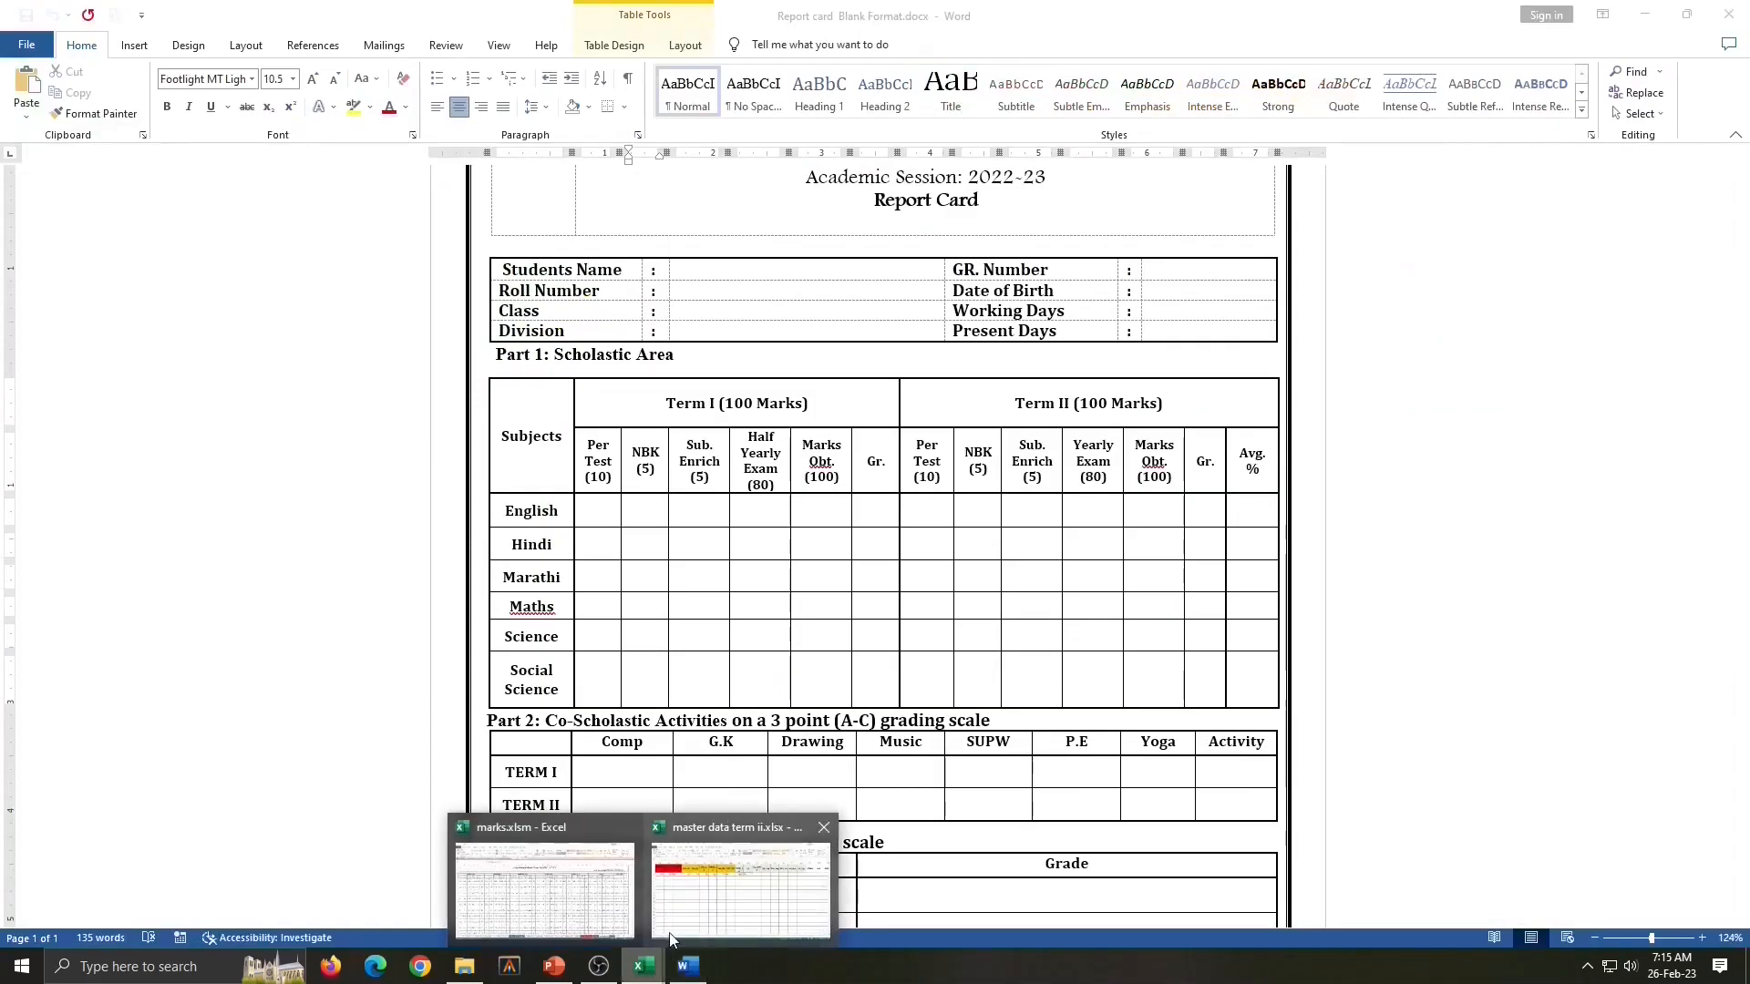
pyautogui.click(545, 880)
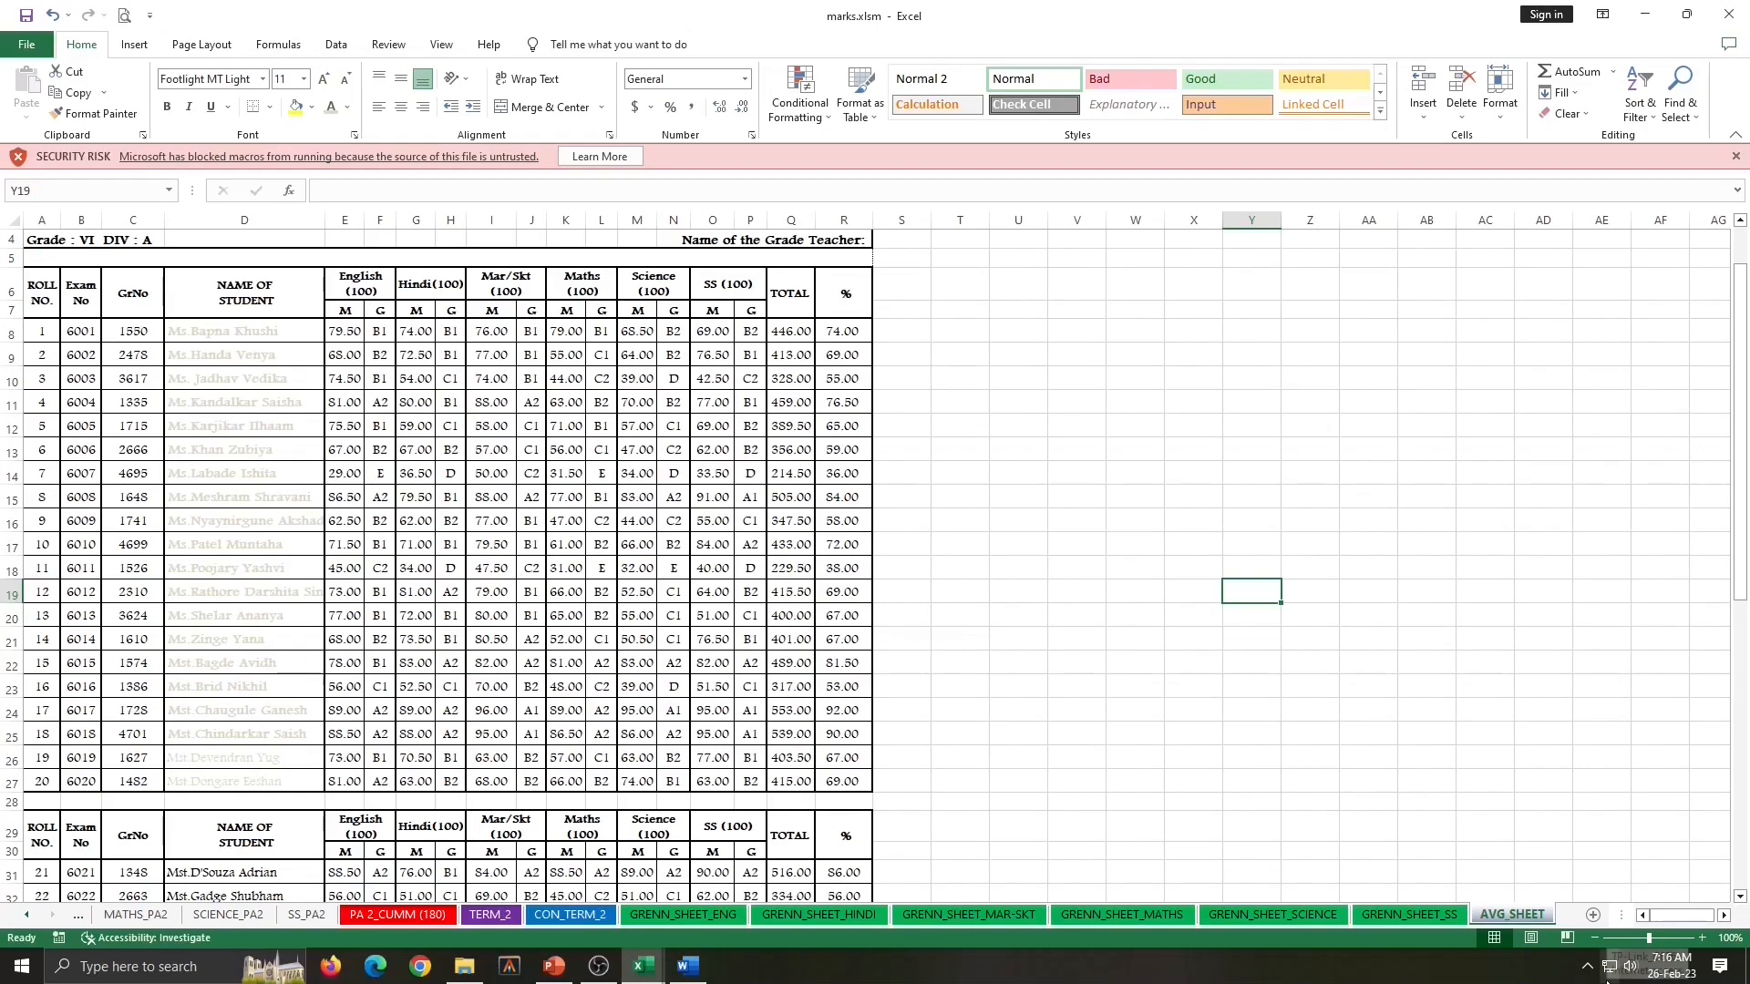
pyautogui.click(570, 914)
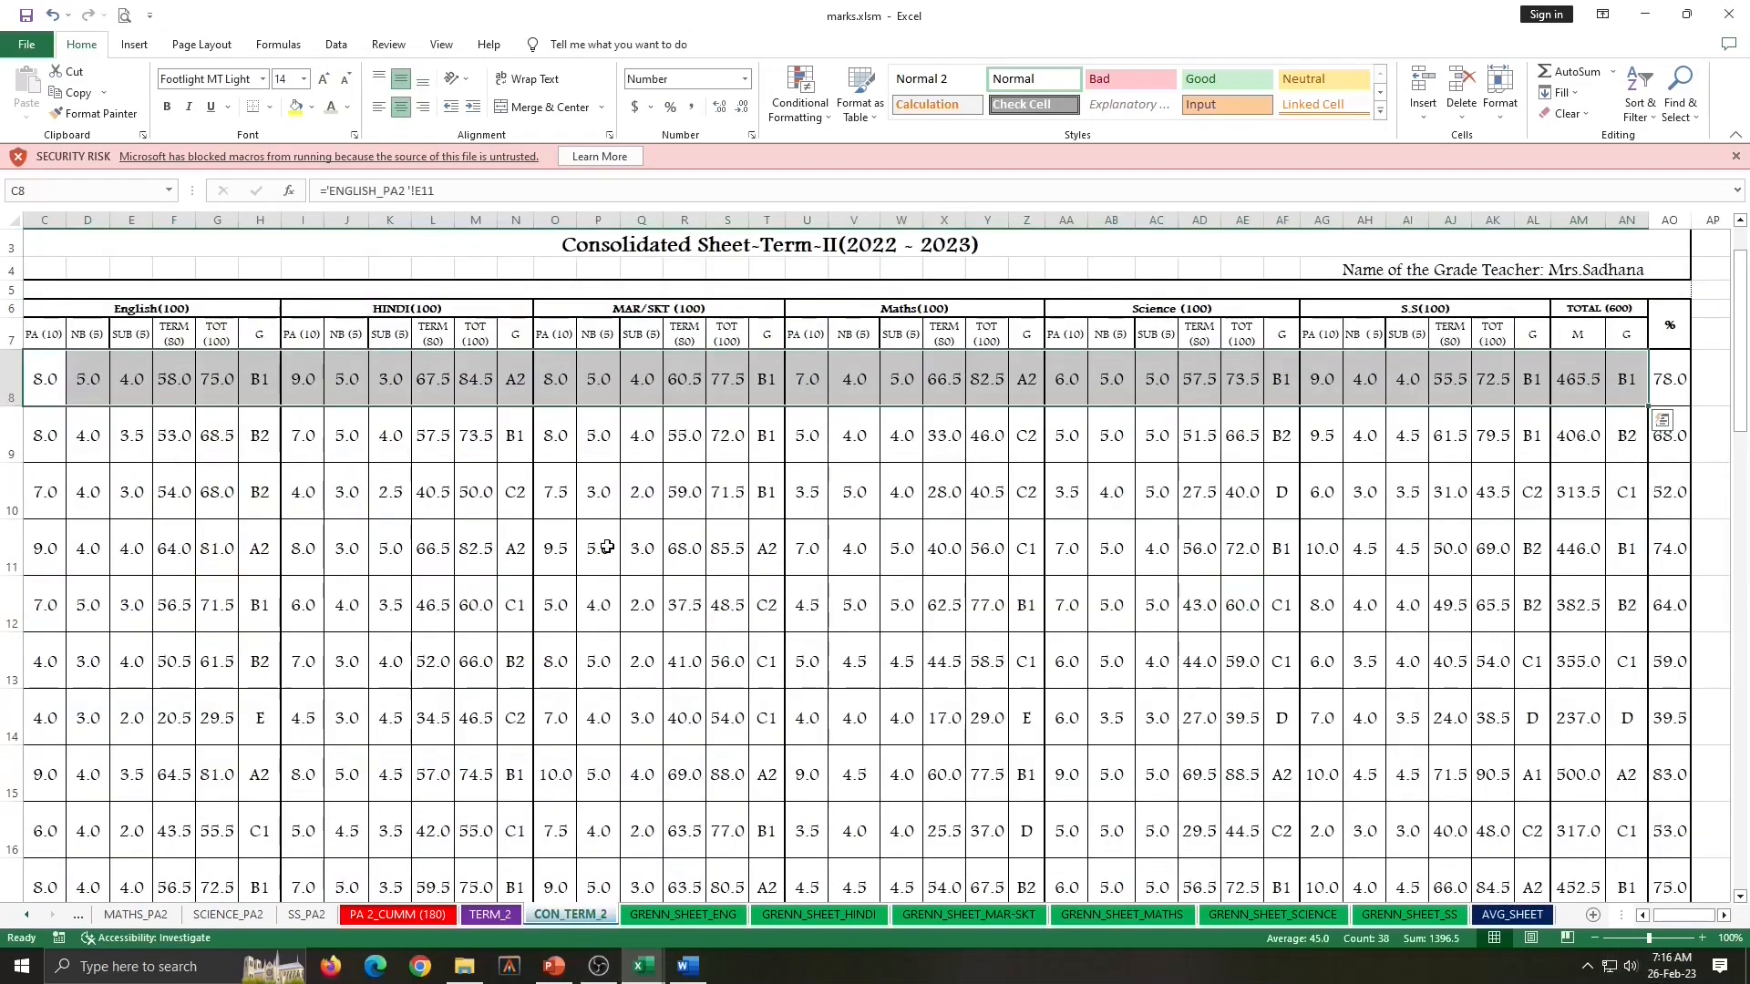
pyautogui.click(688, 966)
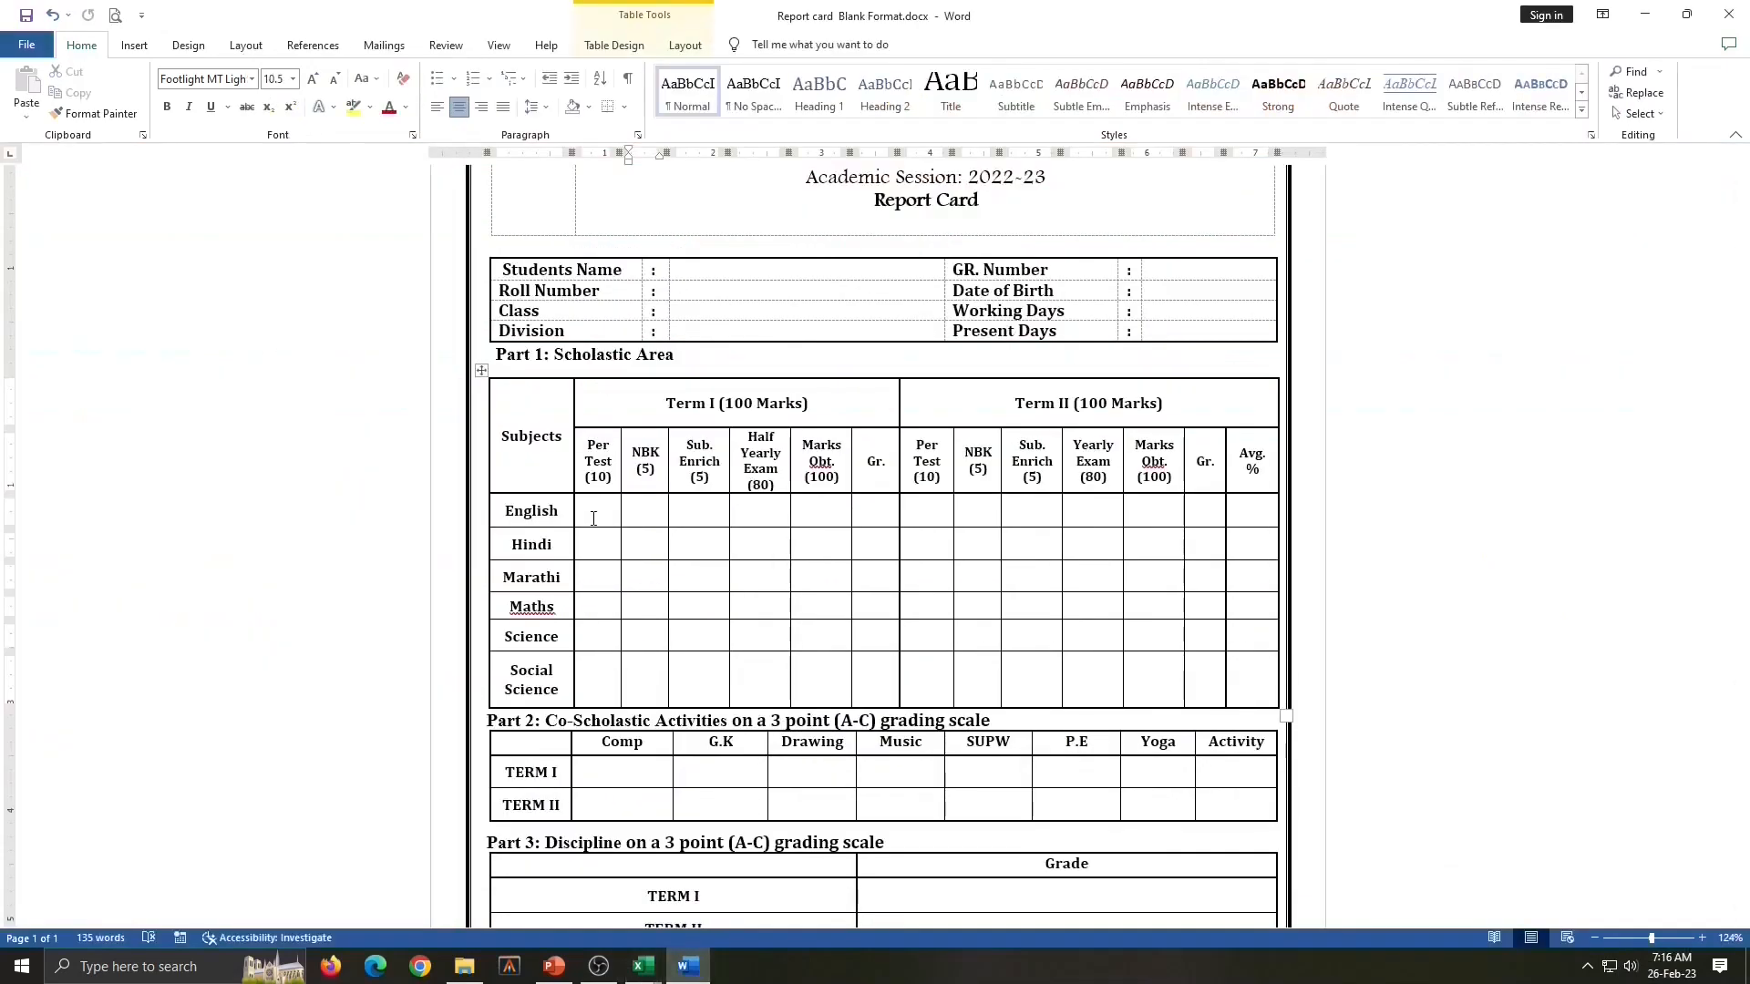
pyautogui.click(644, 966)
pyautogui.click(572, 904)
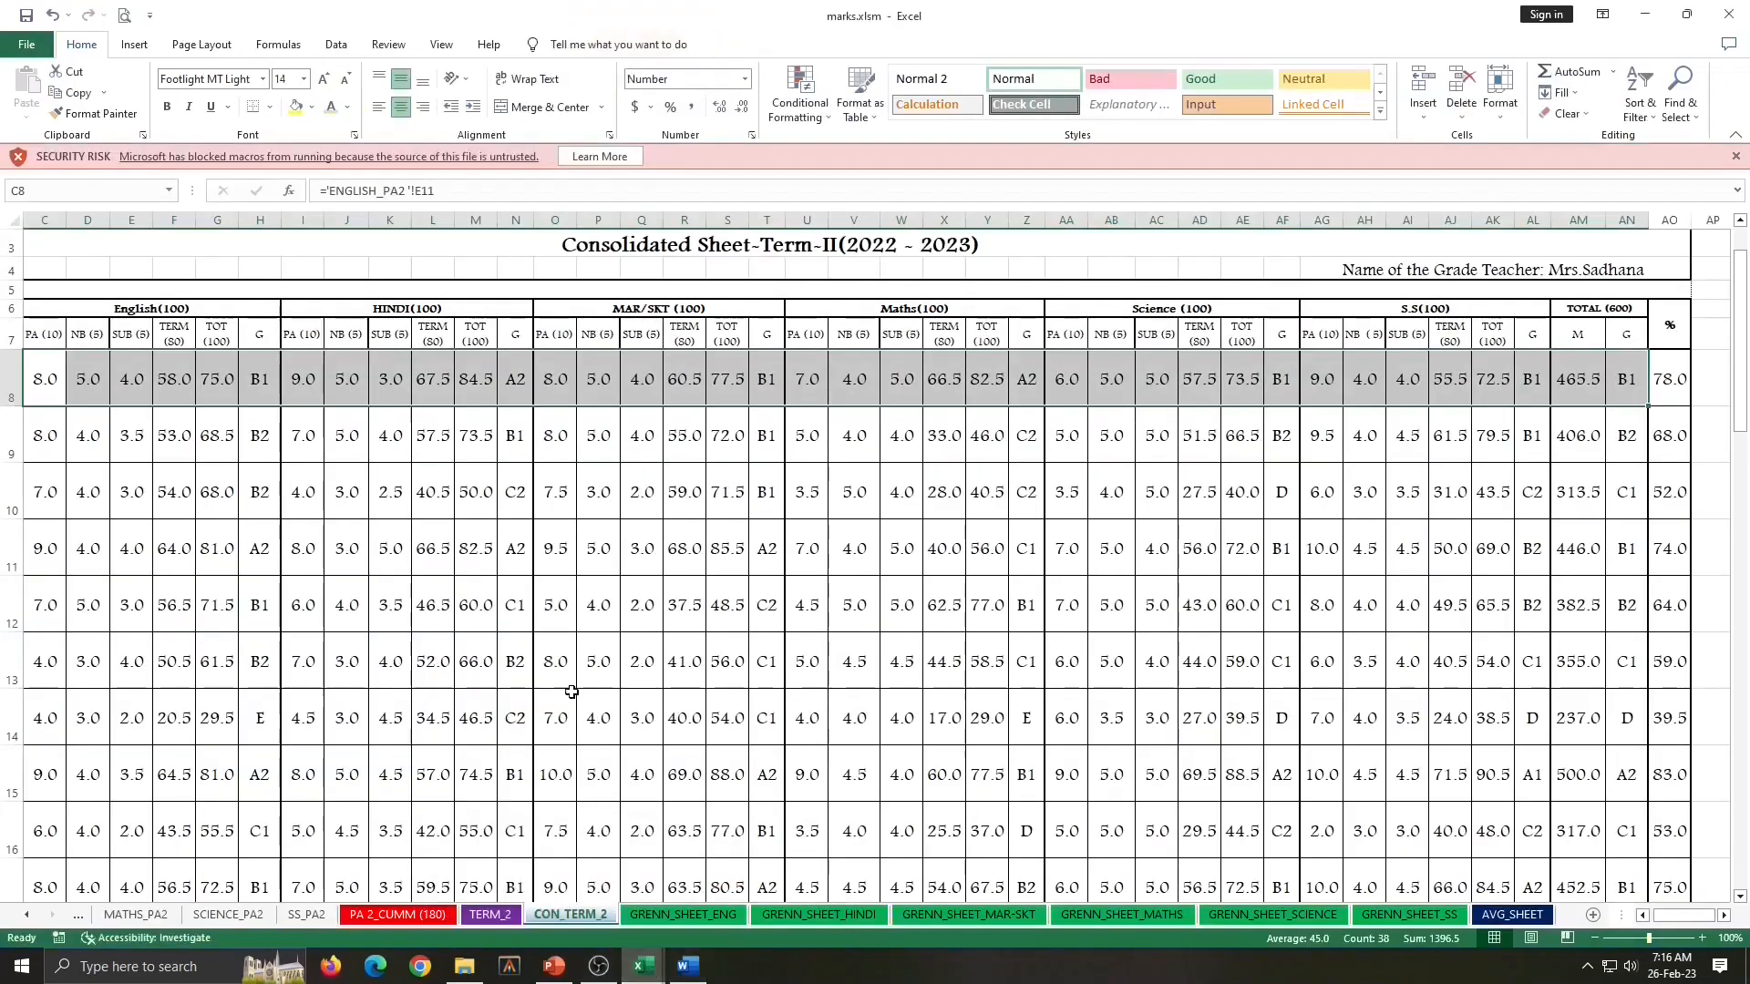
pyautogui.hotkey('alt', 'Tab')
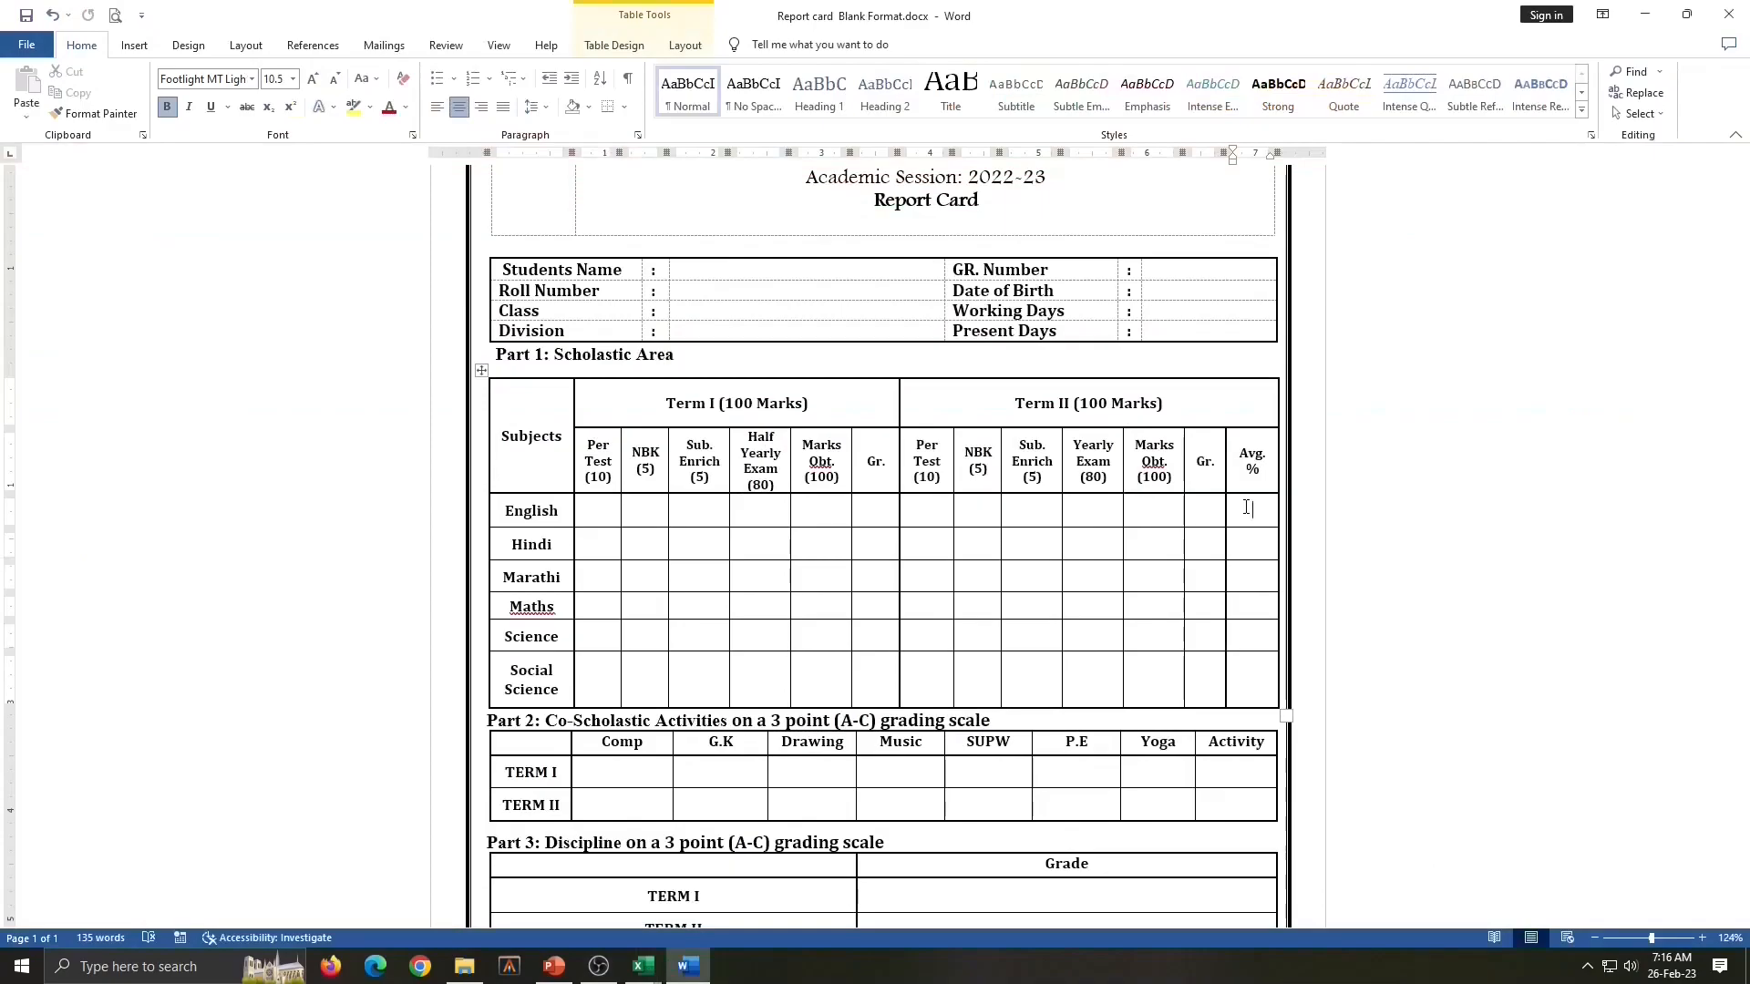
pyautogui.click(1246, 507)
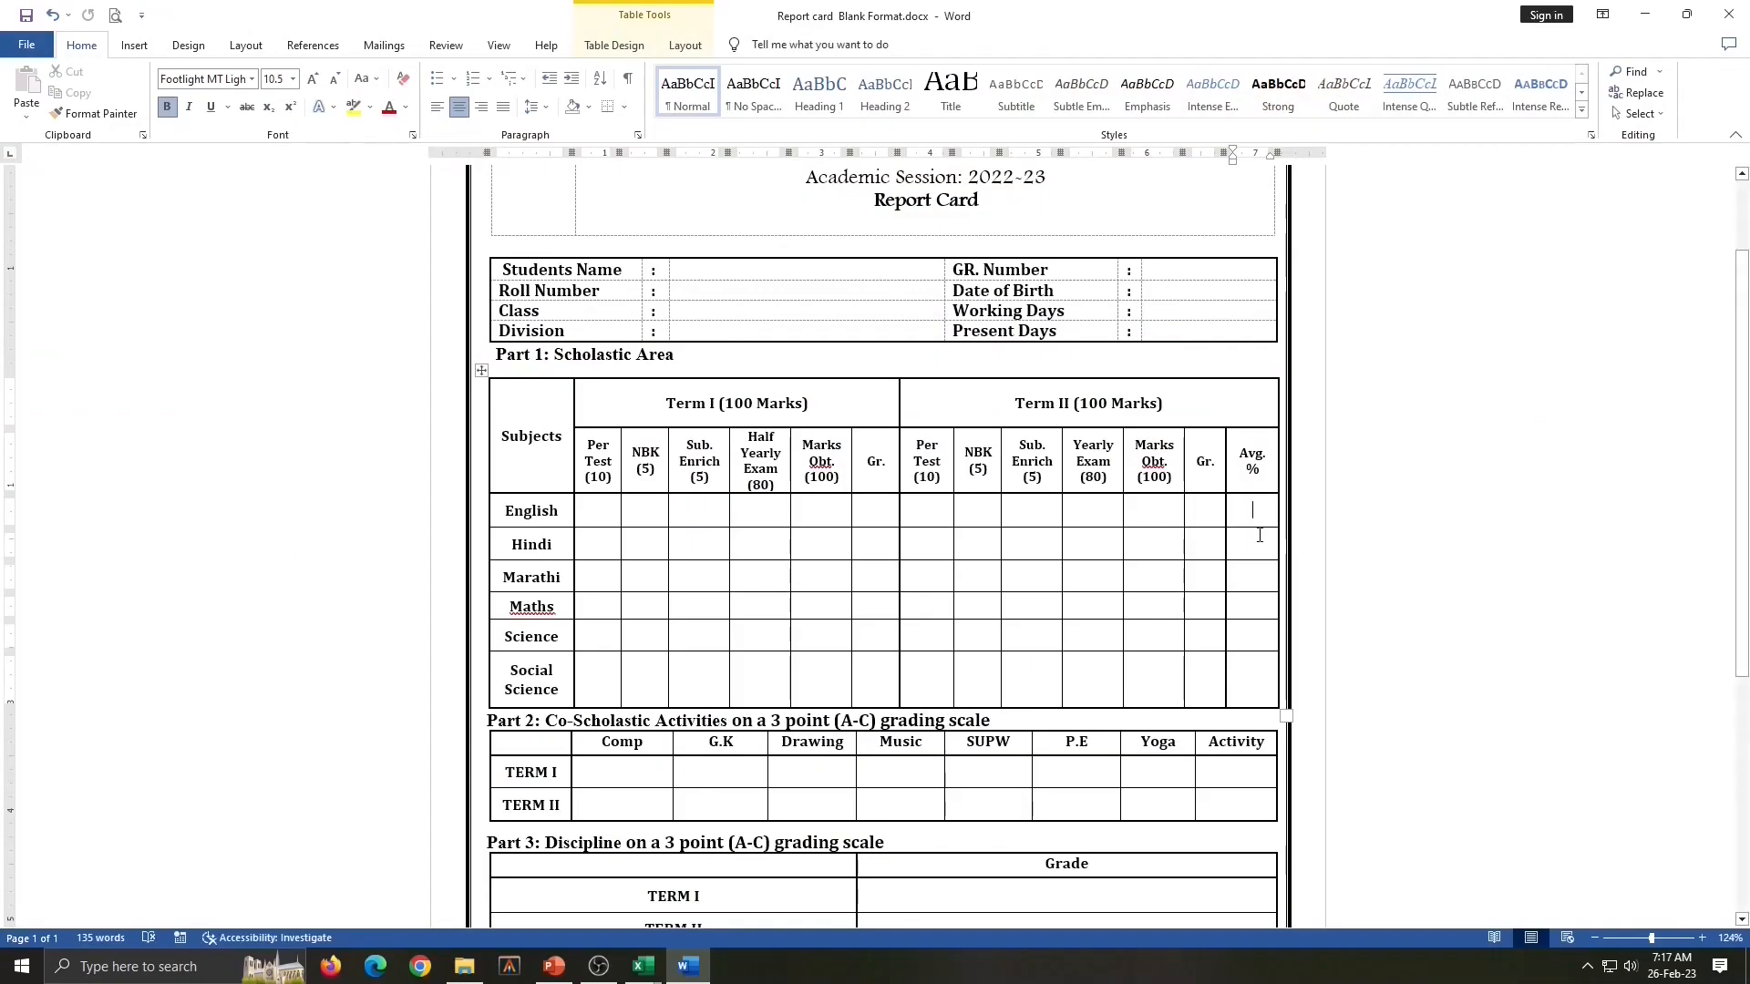
pyautogui.hotkey('alt', 'Tab')
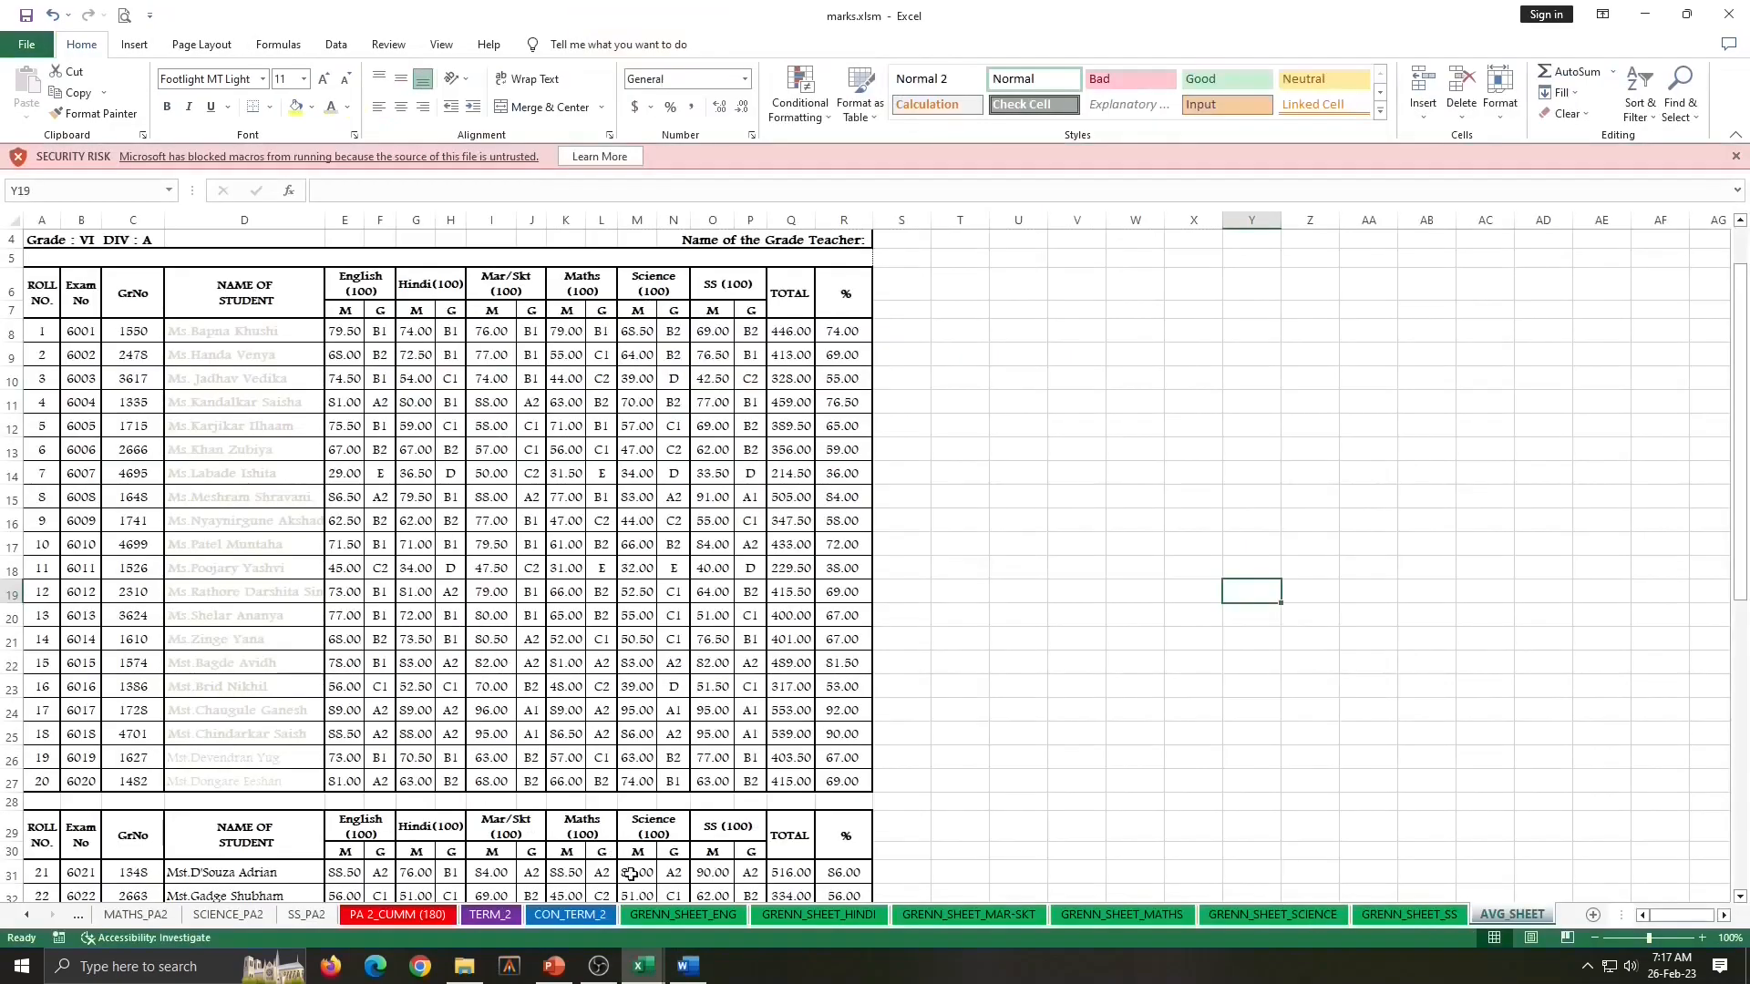
pyautogui.click(676, 913)
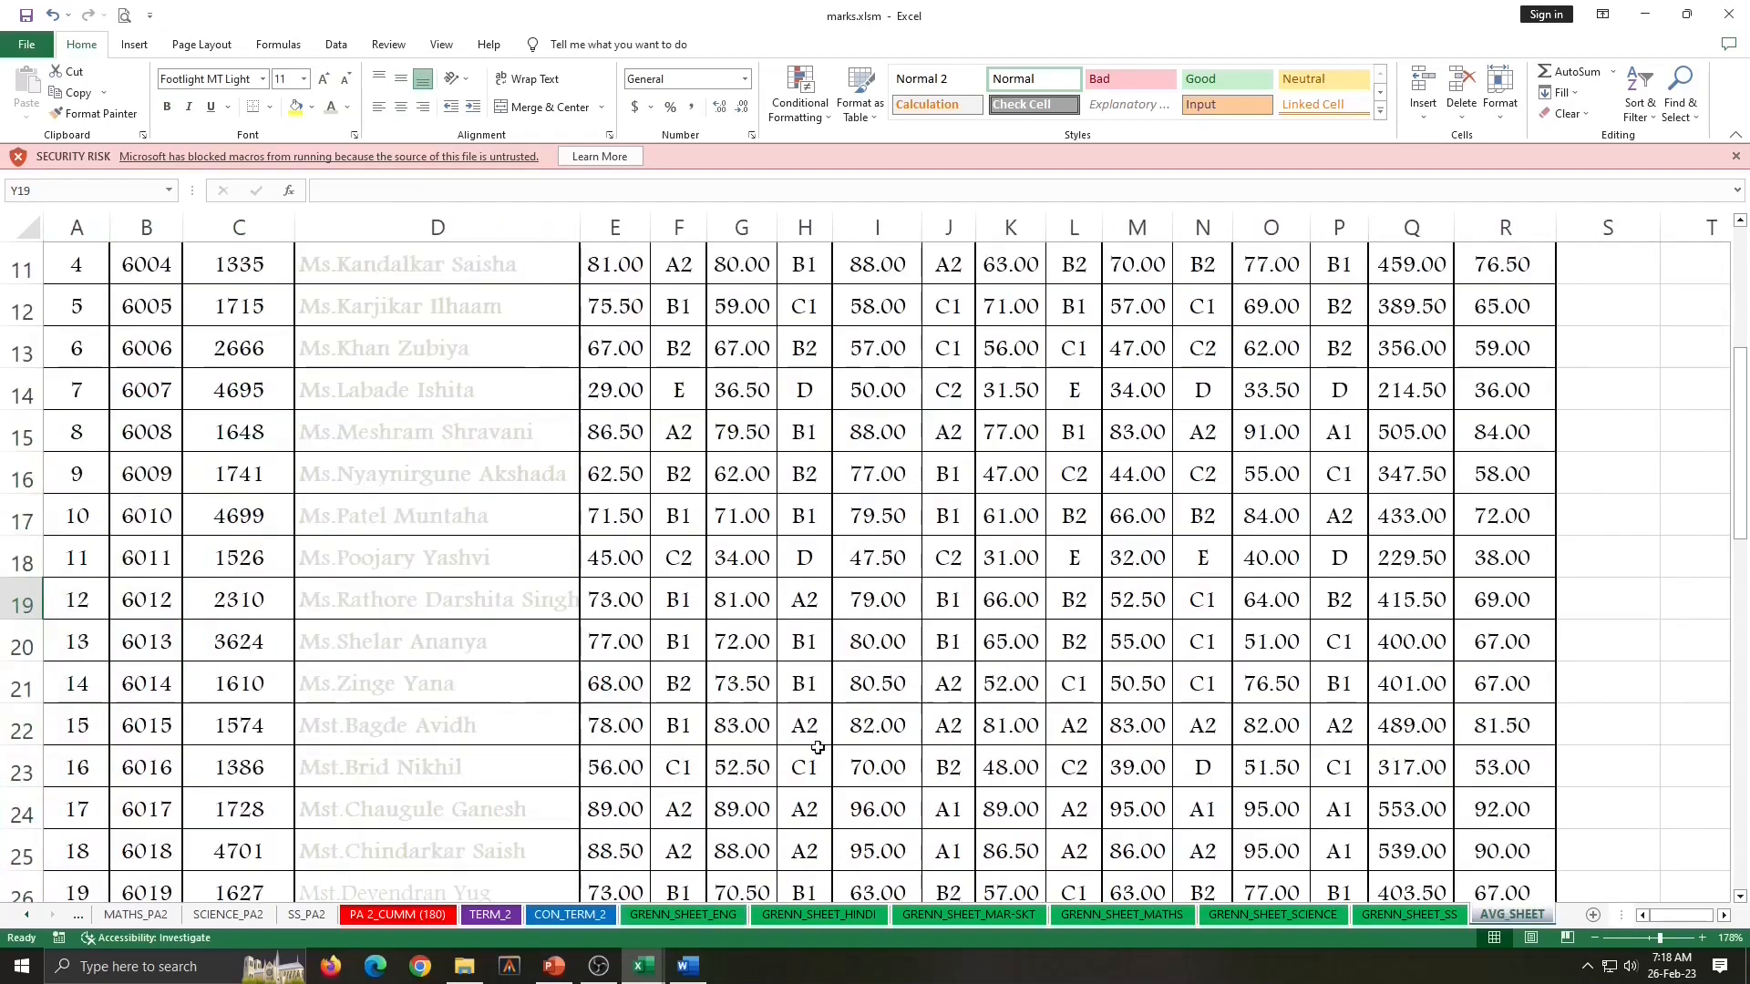
pyautogui.scroll(2, 680, 386)
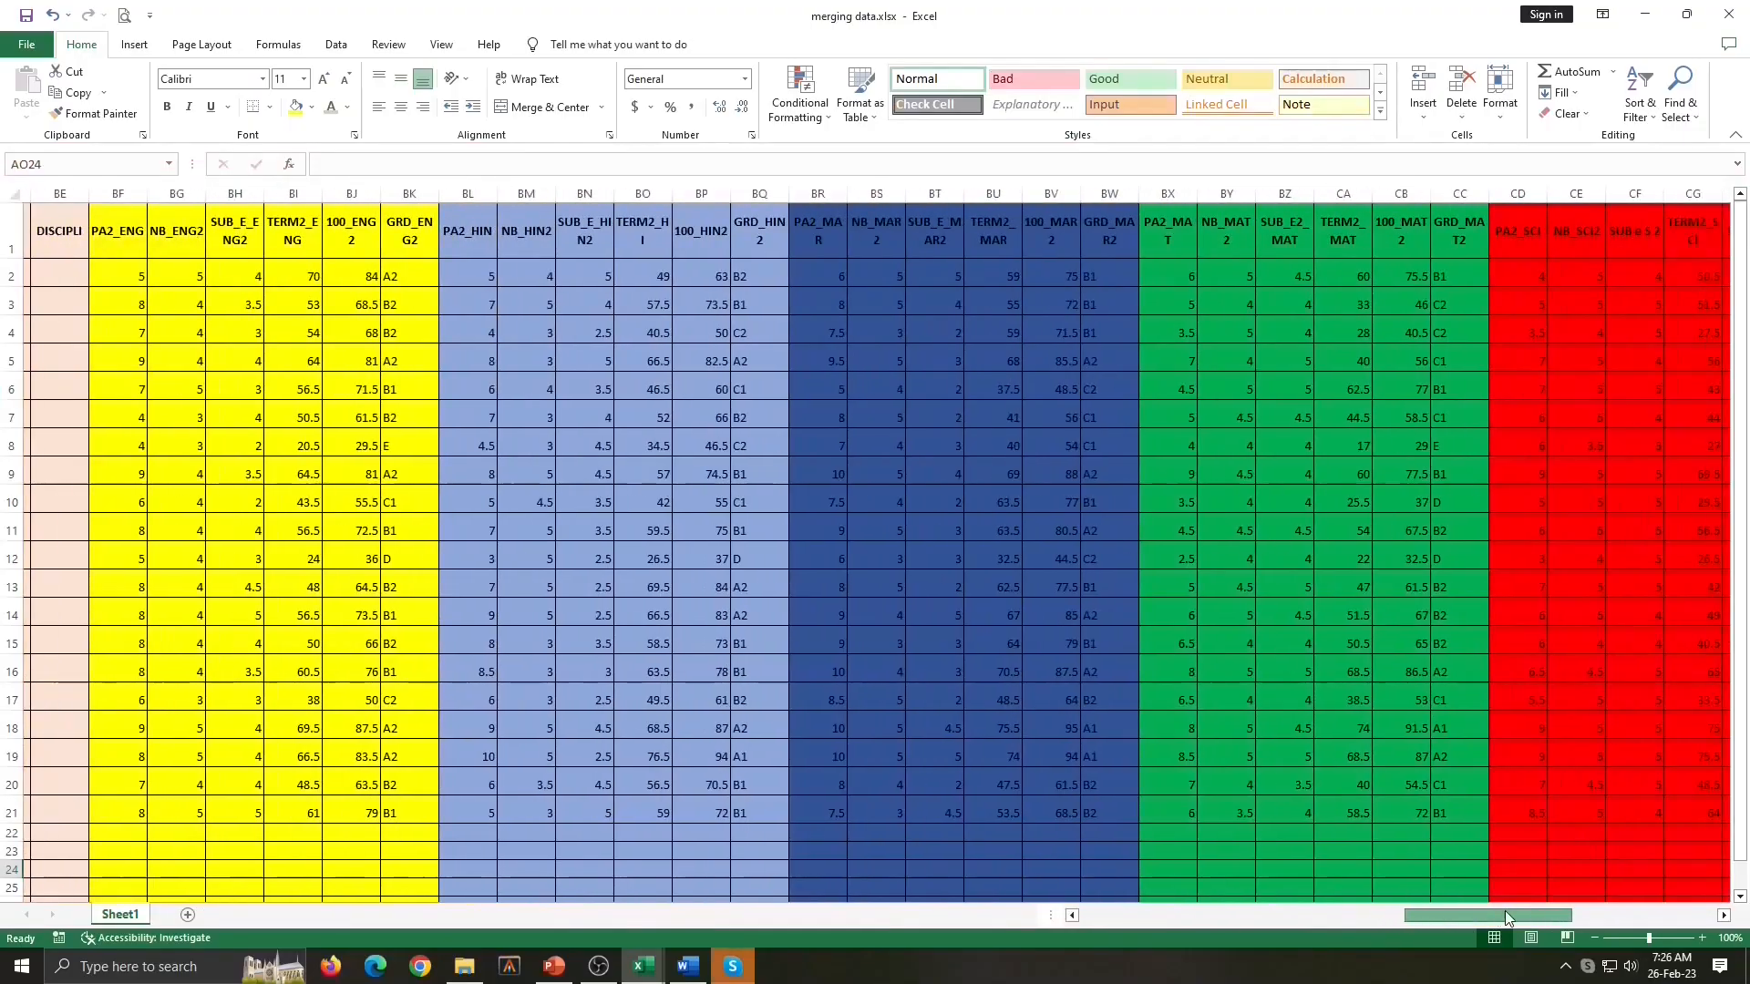
# Review the student details and both terms' marks columns in the completed merging data workbook
pyautogui.moveTo(1506, 913); pyautogui.dragTo(1179, 883)
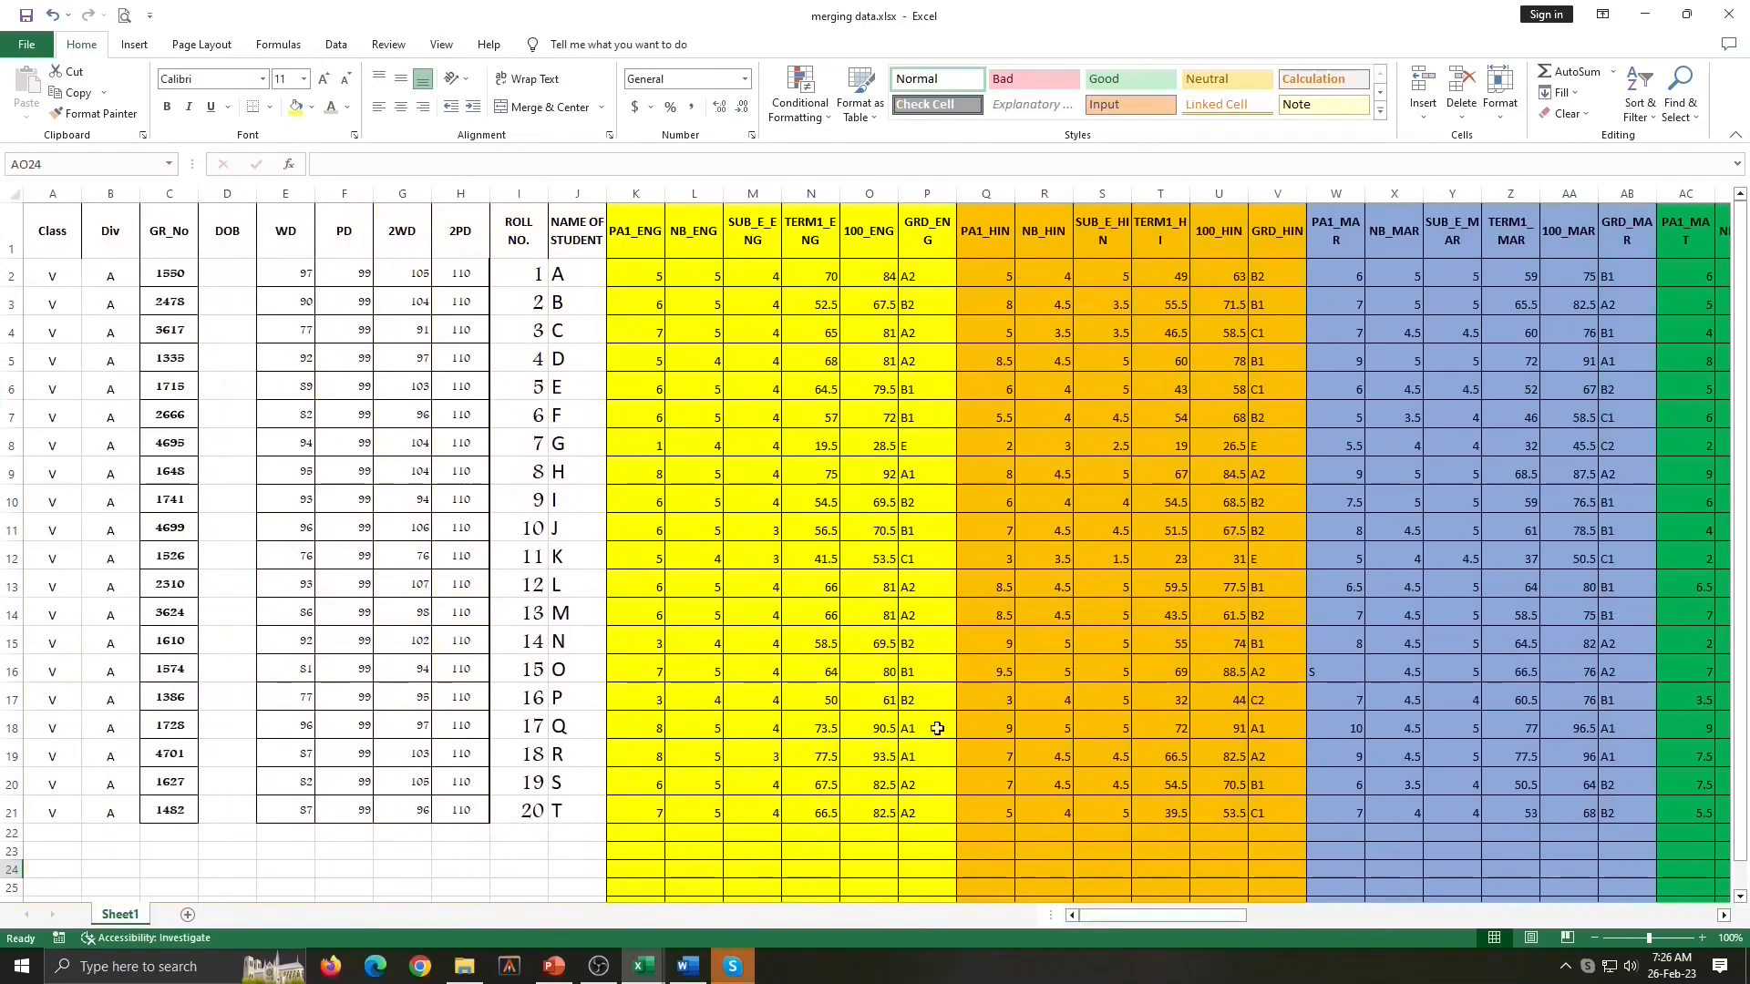
pyautogui.click(580, 670)
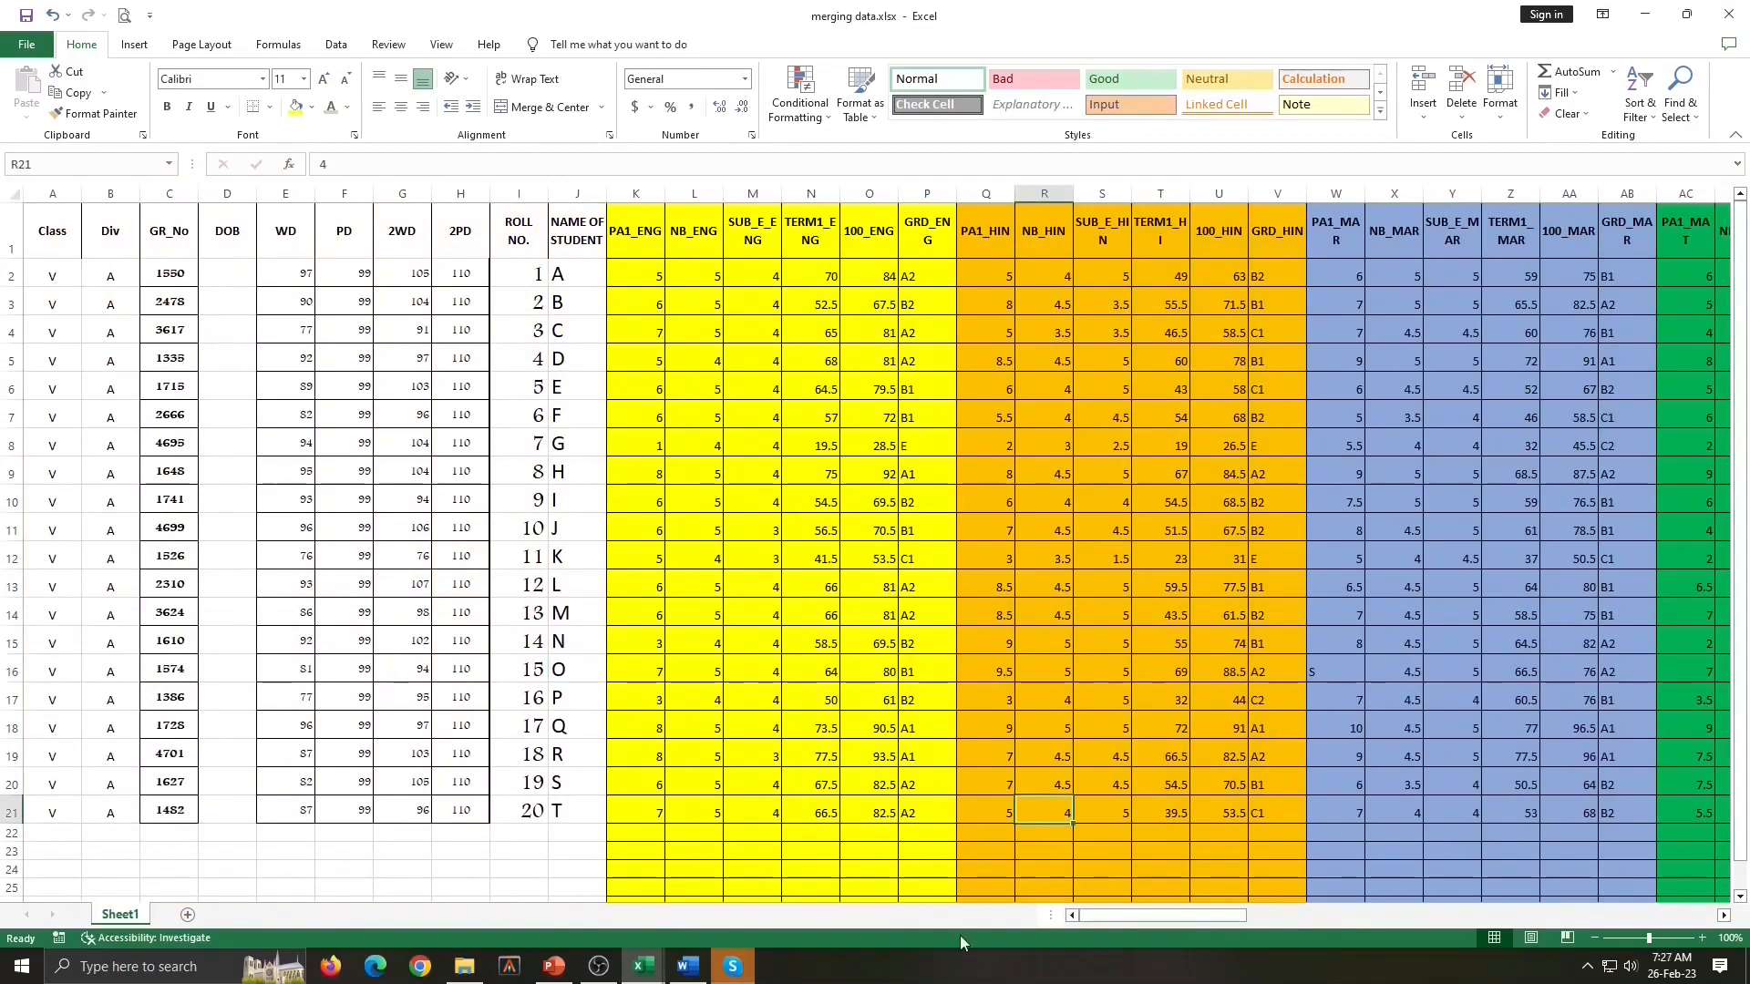
# Switch to the blank report card in Word and use merging data.xlsx from the mailmerge folder as the mail merge recipient list
pyautogui.click(688, 966)
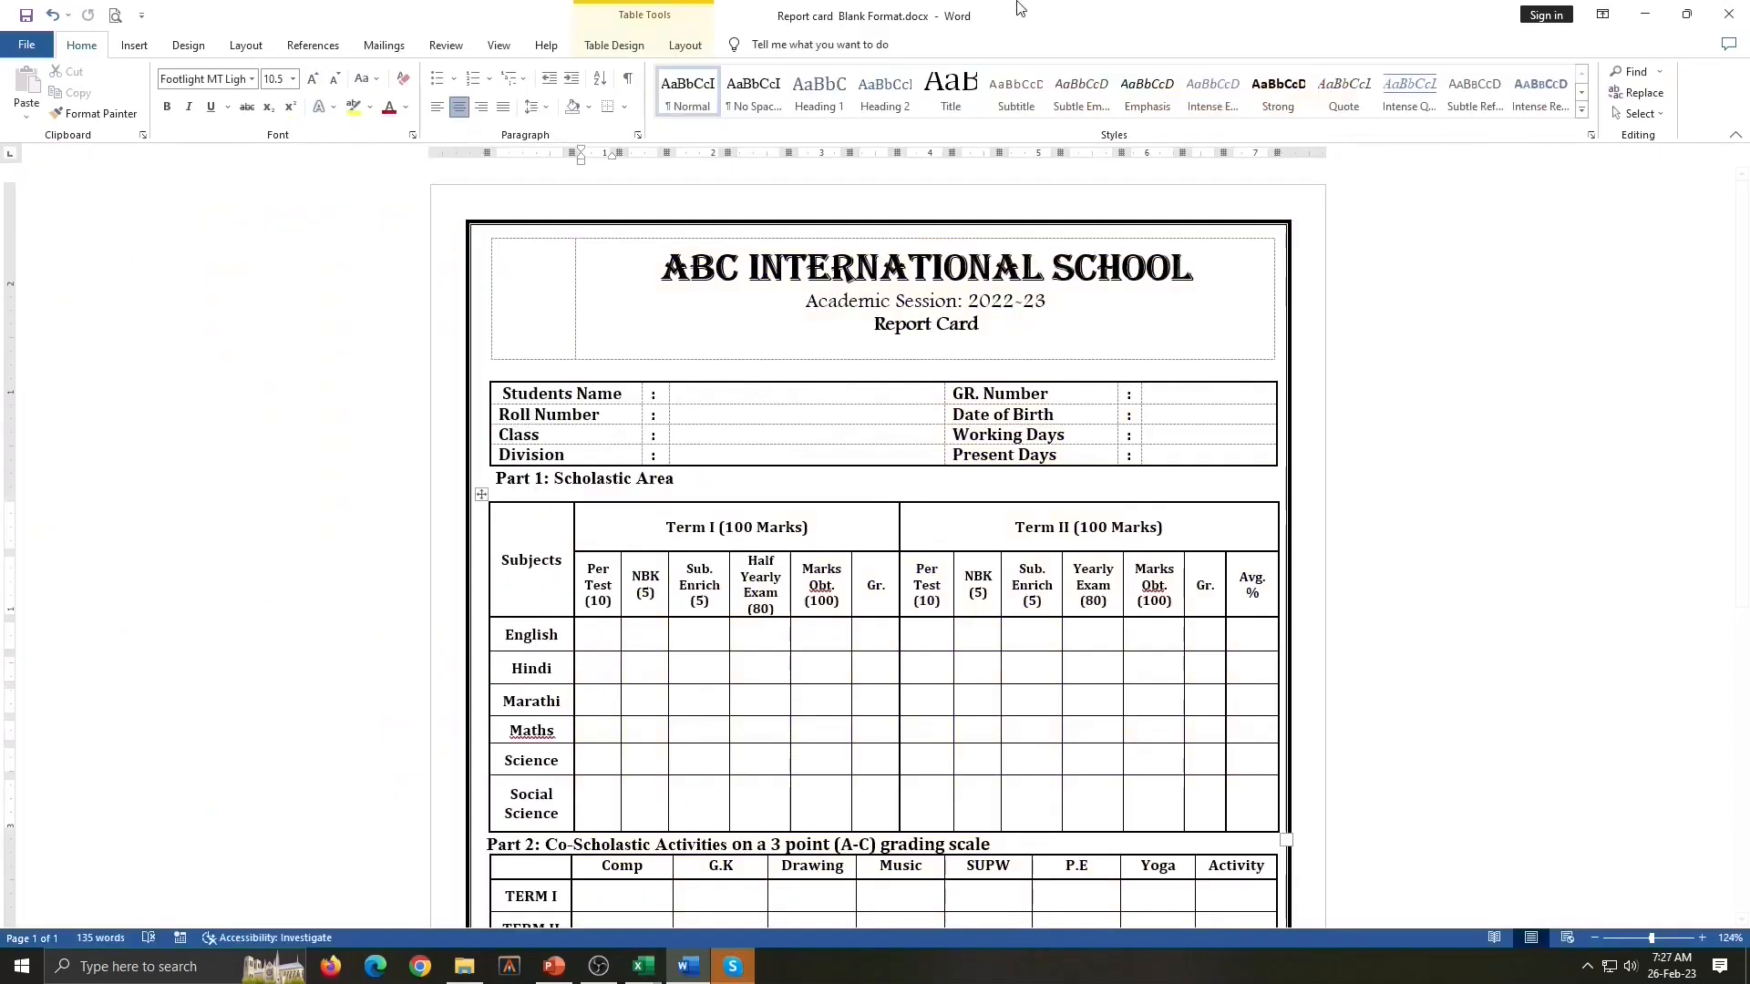
pyautogui.click(386, 44)
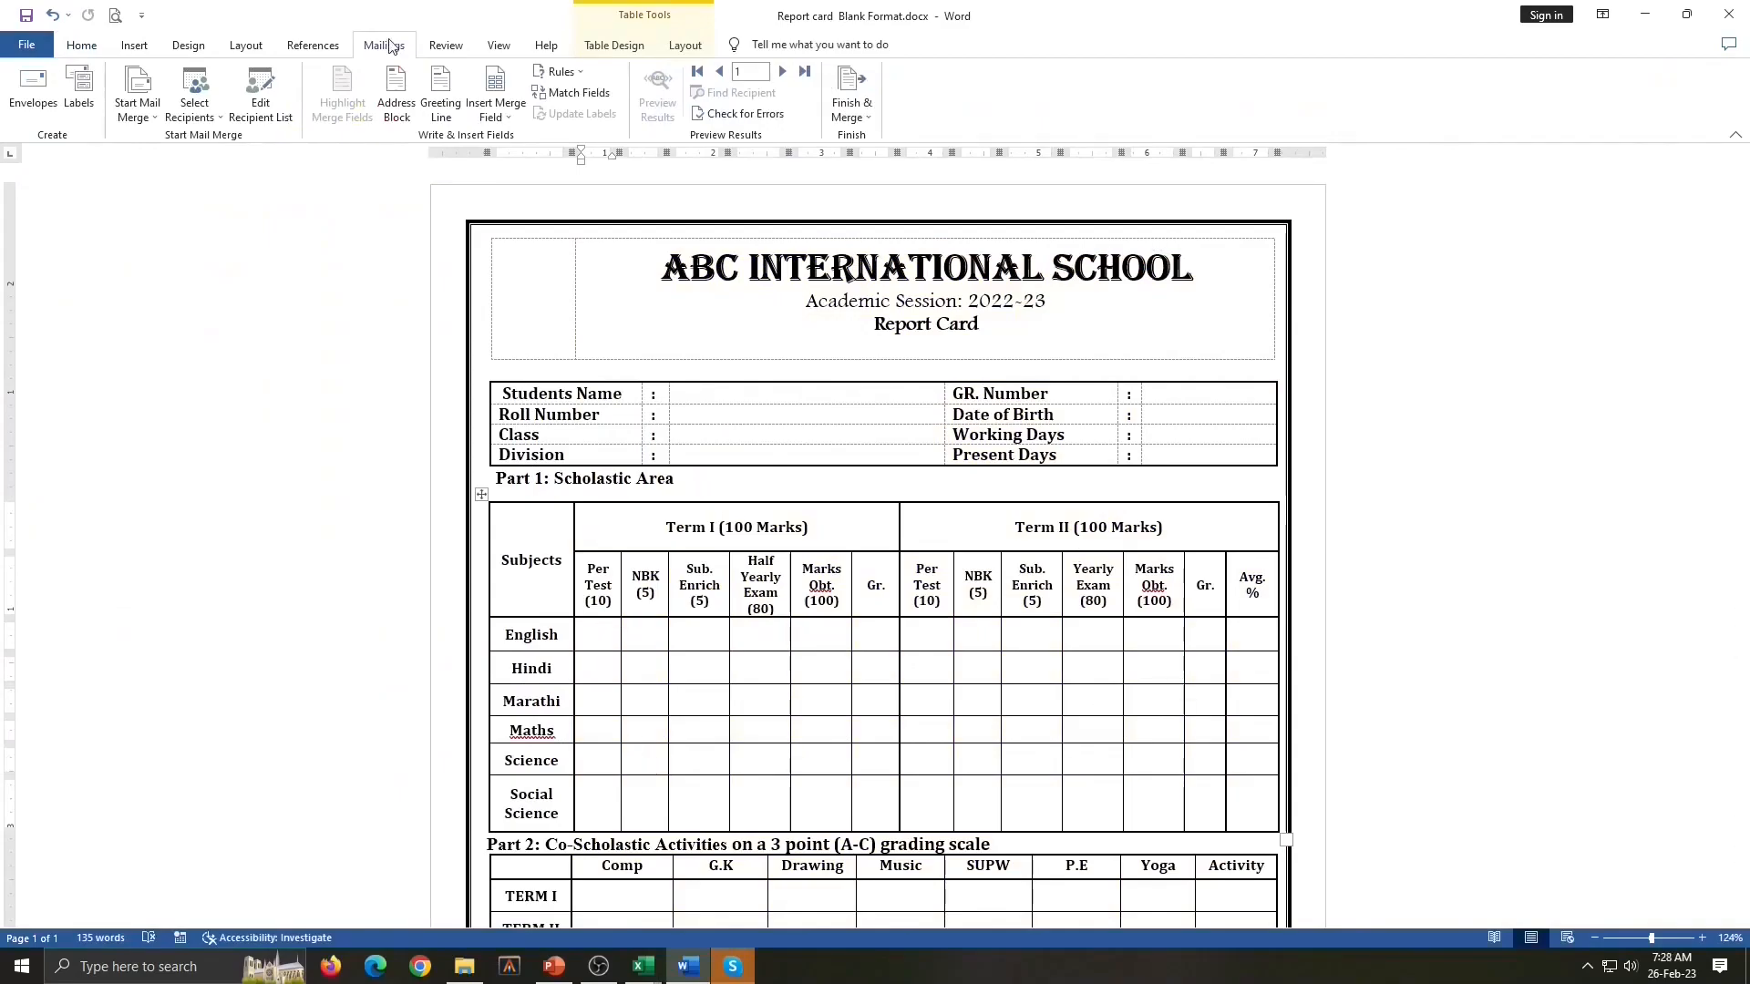
pyautogui.click(189, 114)
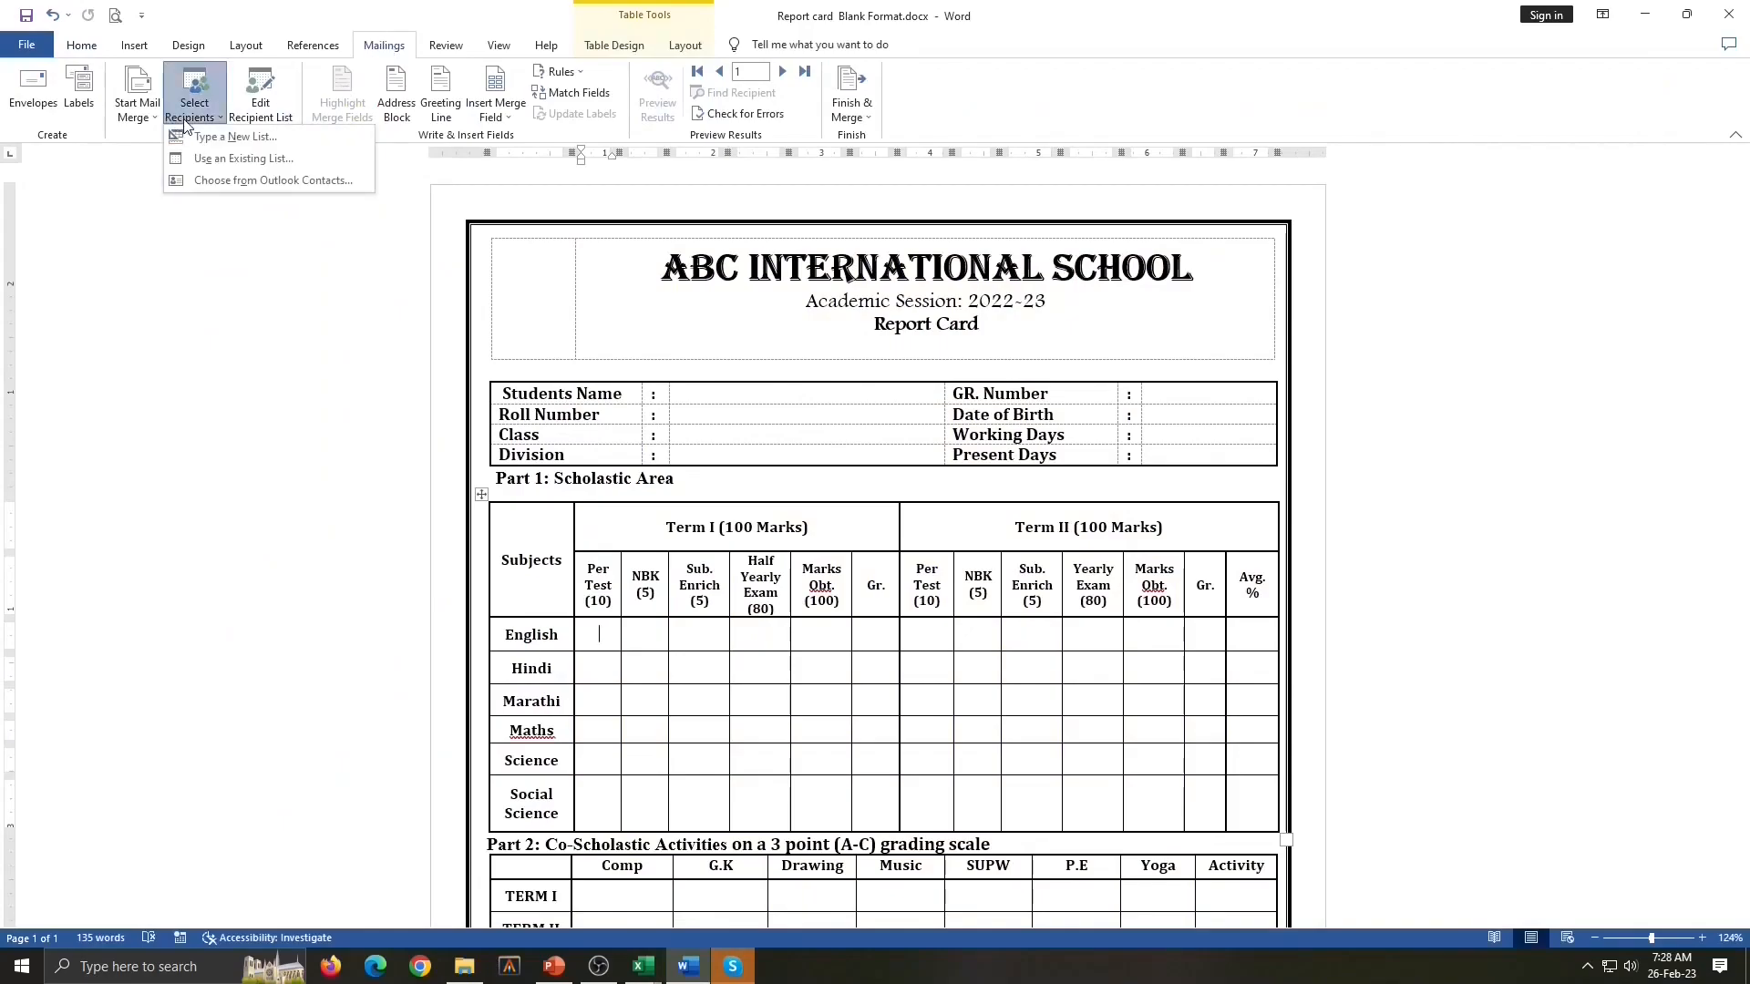
pyautogui.click(243, 159)
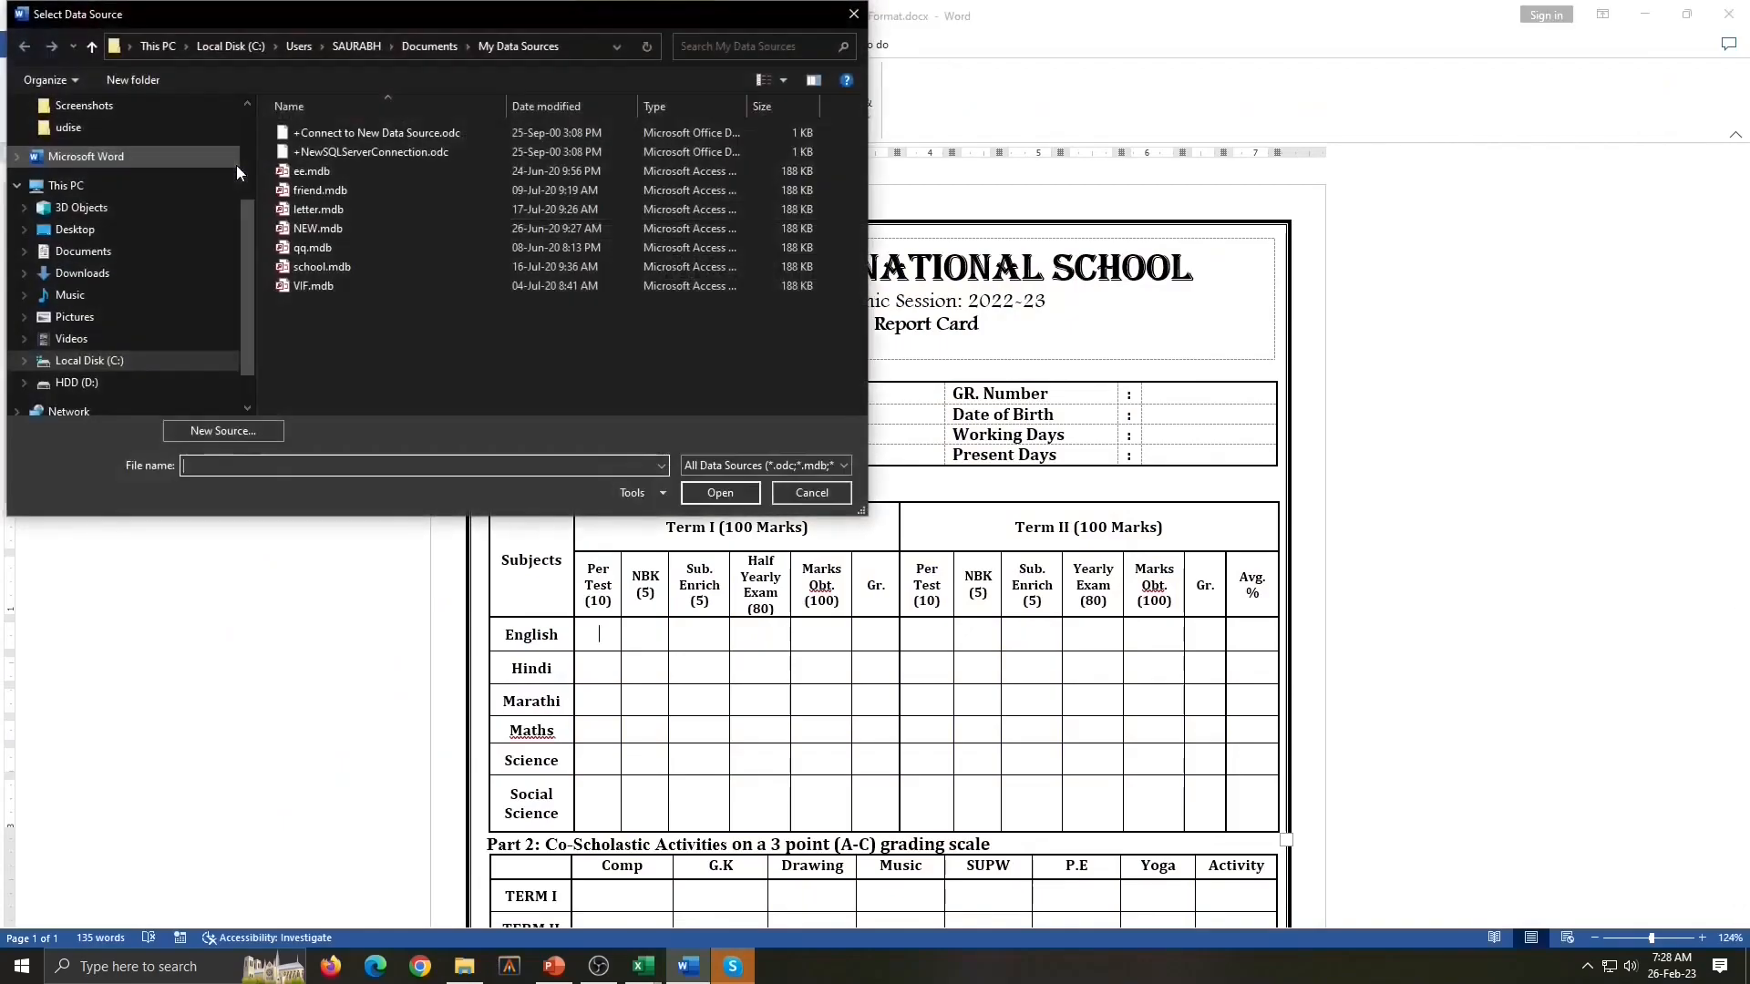
pyautogui.scroll(3, 182, 255)
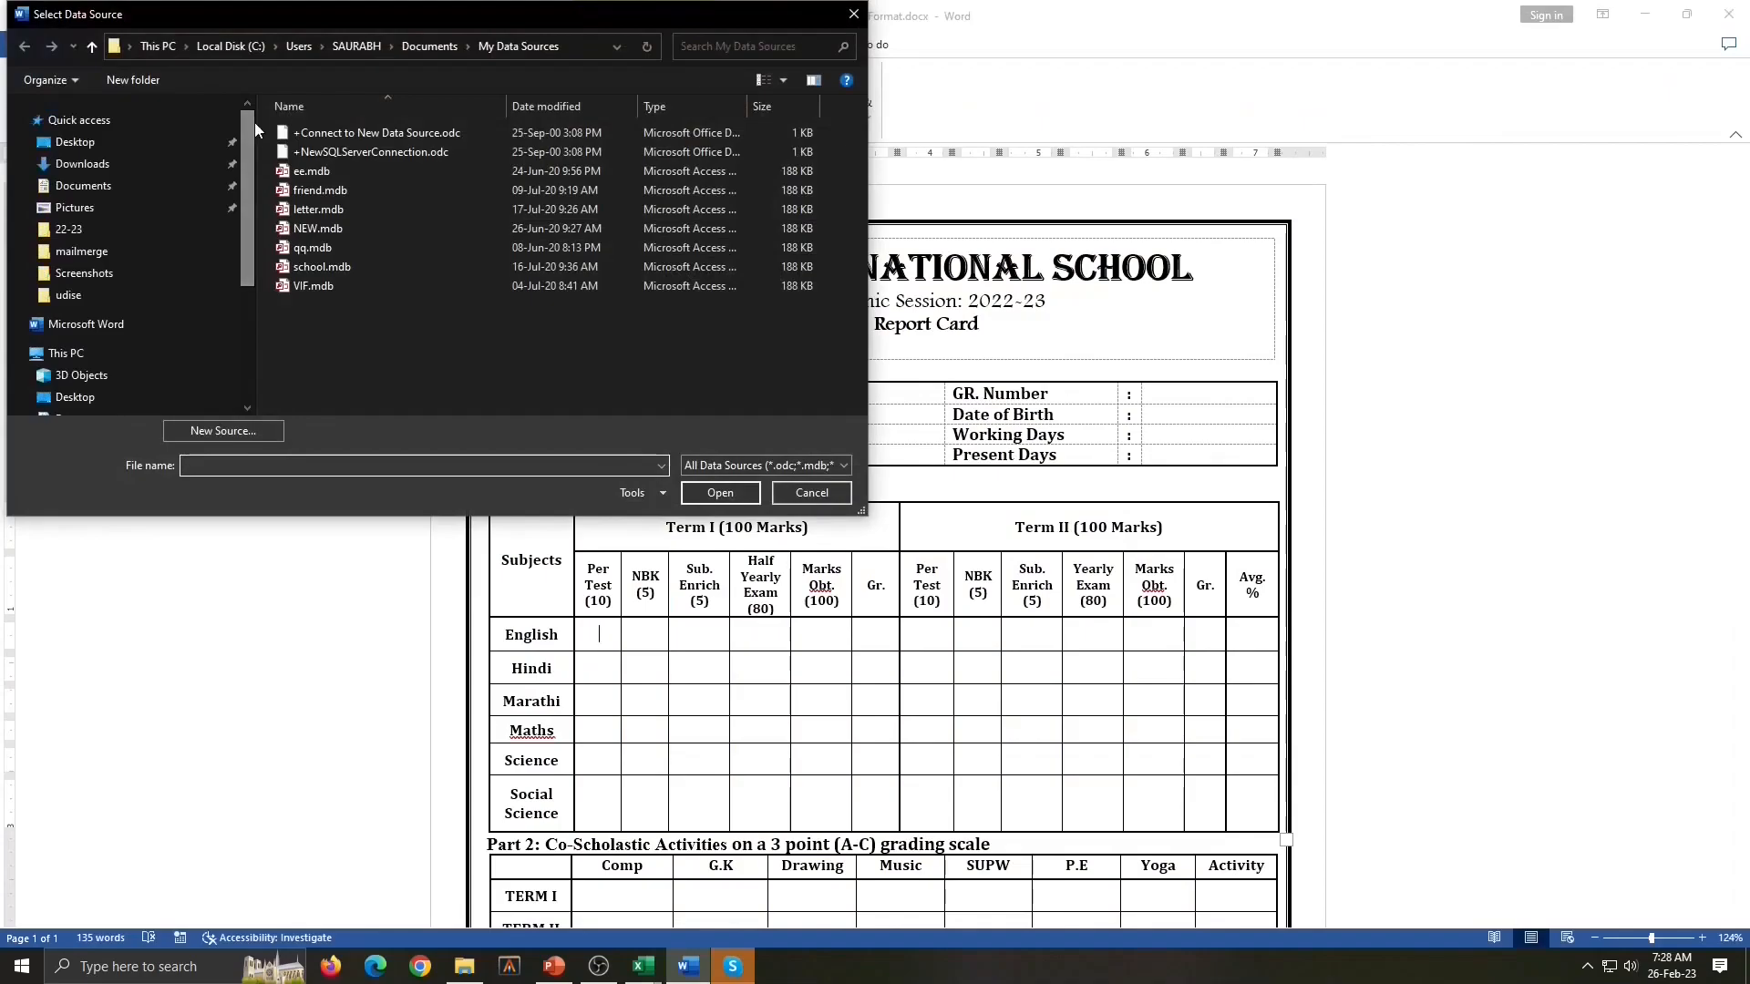
pyautogui.click(81, 251)
pyautogui.click(342, 189)
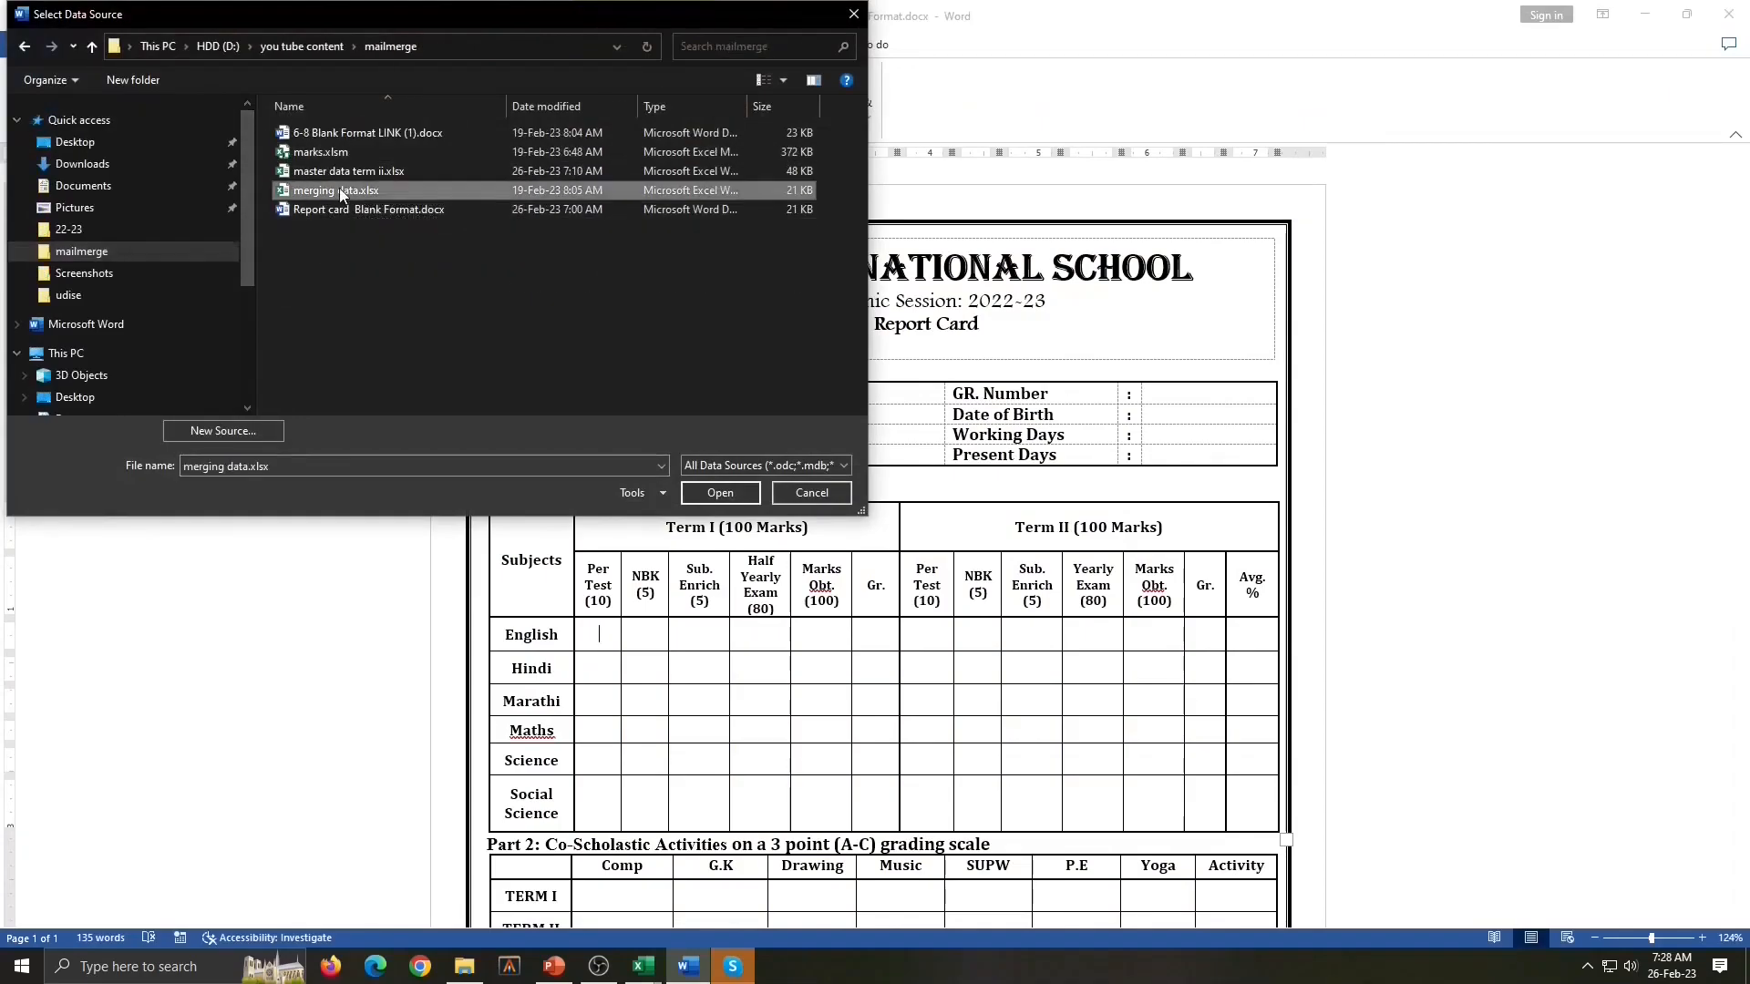
pyautogui.click(720, 493)
# Insert the merge fields NAME_OF_STUDENT, ROLL__NO, Class_, Div, GR_No, DOB, WD and PD beside their labels in the student details table
pyautogui.click(495, 105)
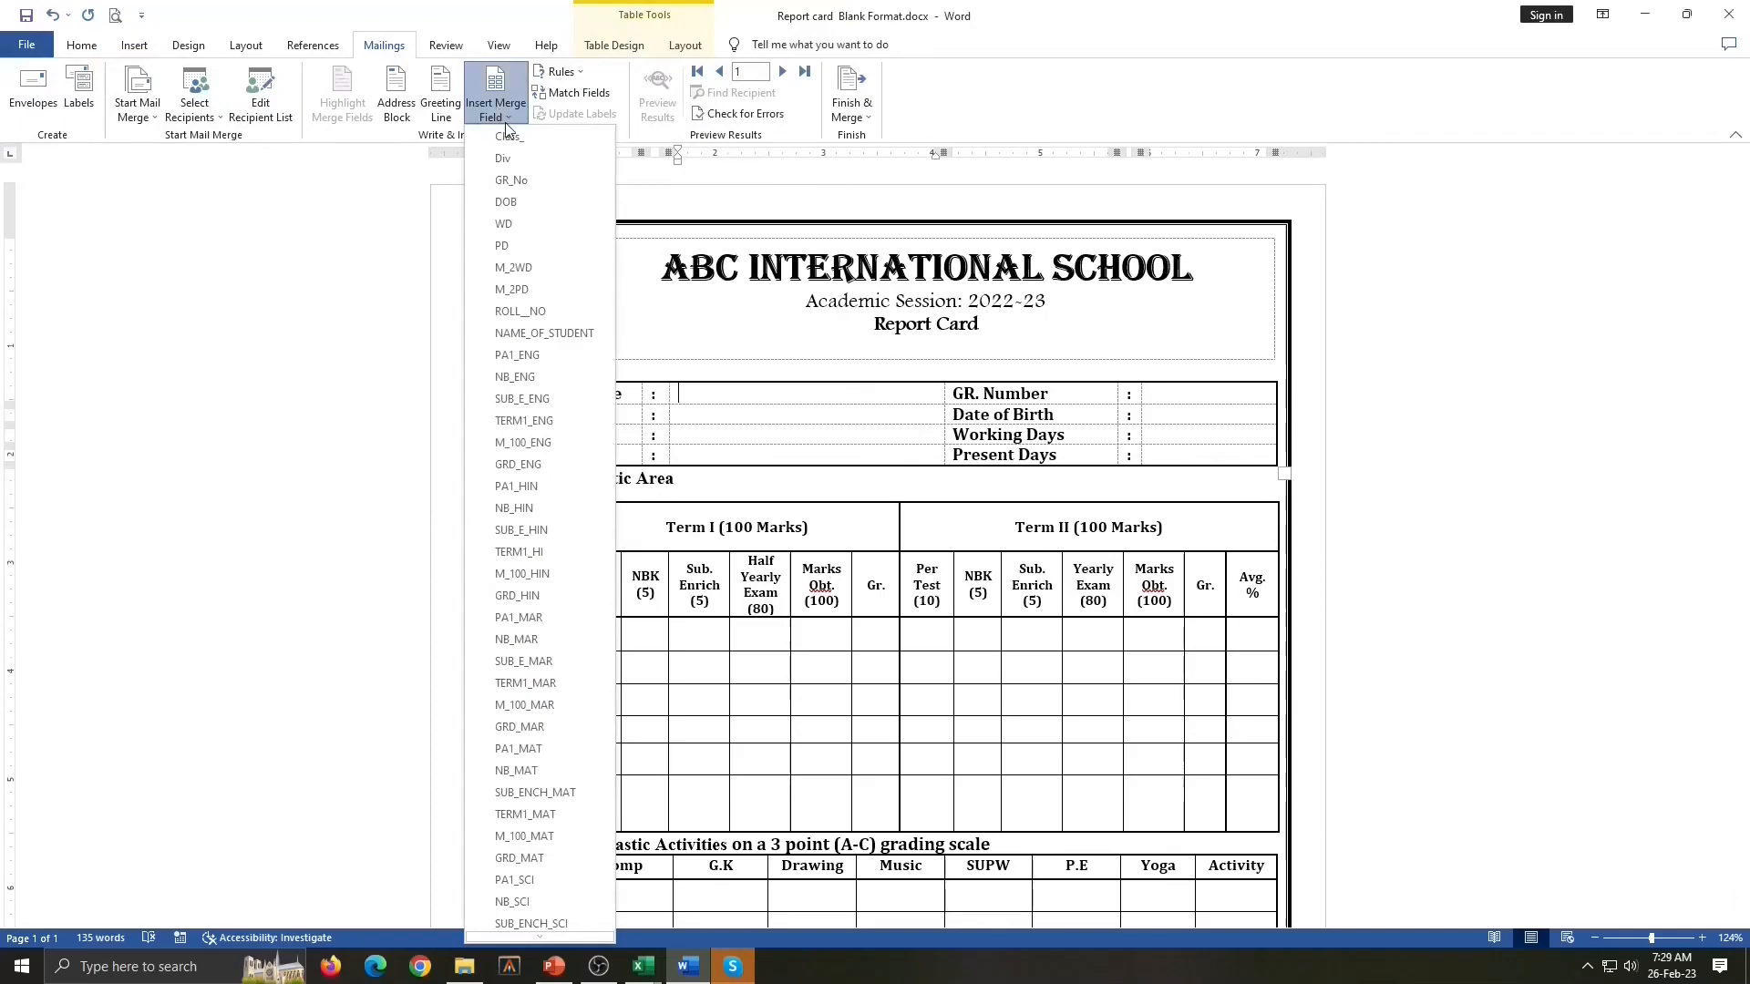
pyautogui.click(544, 333)
pyautogui.click(715, 421)
pyautogui.click(495, 105)
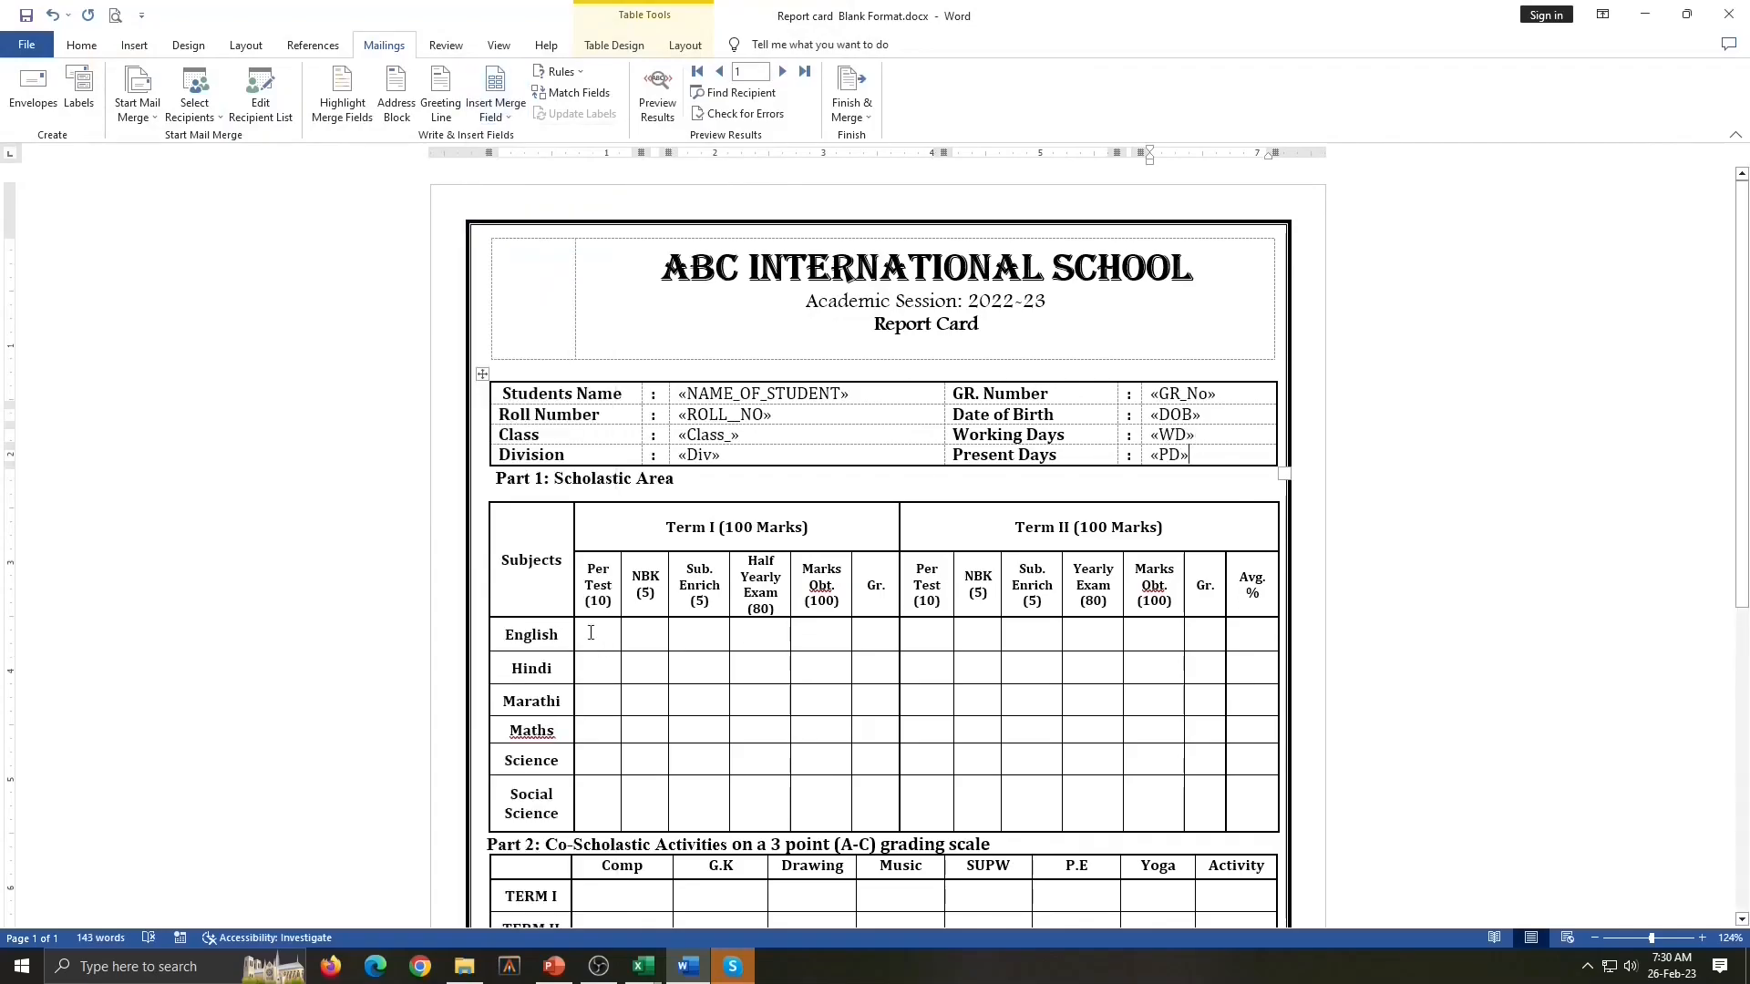
# Insert the merge fields PA1_ENG, NB_ENG, SUB_E_ENG, TERM1_ENG and M_100_ENG in the Term I cells of the English row
pyautogui.click(492, 114)
pyautogui.click(517, 355)
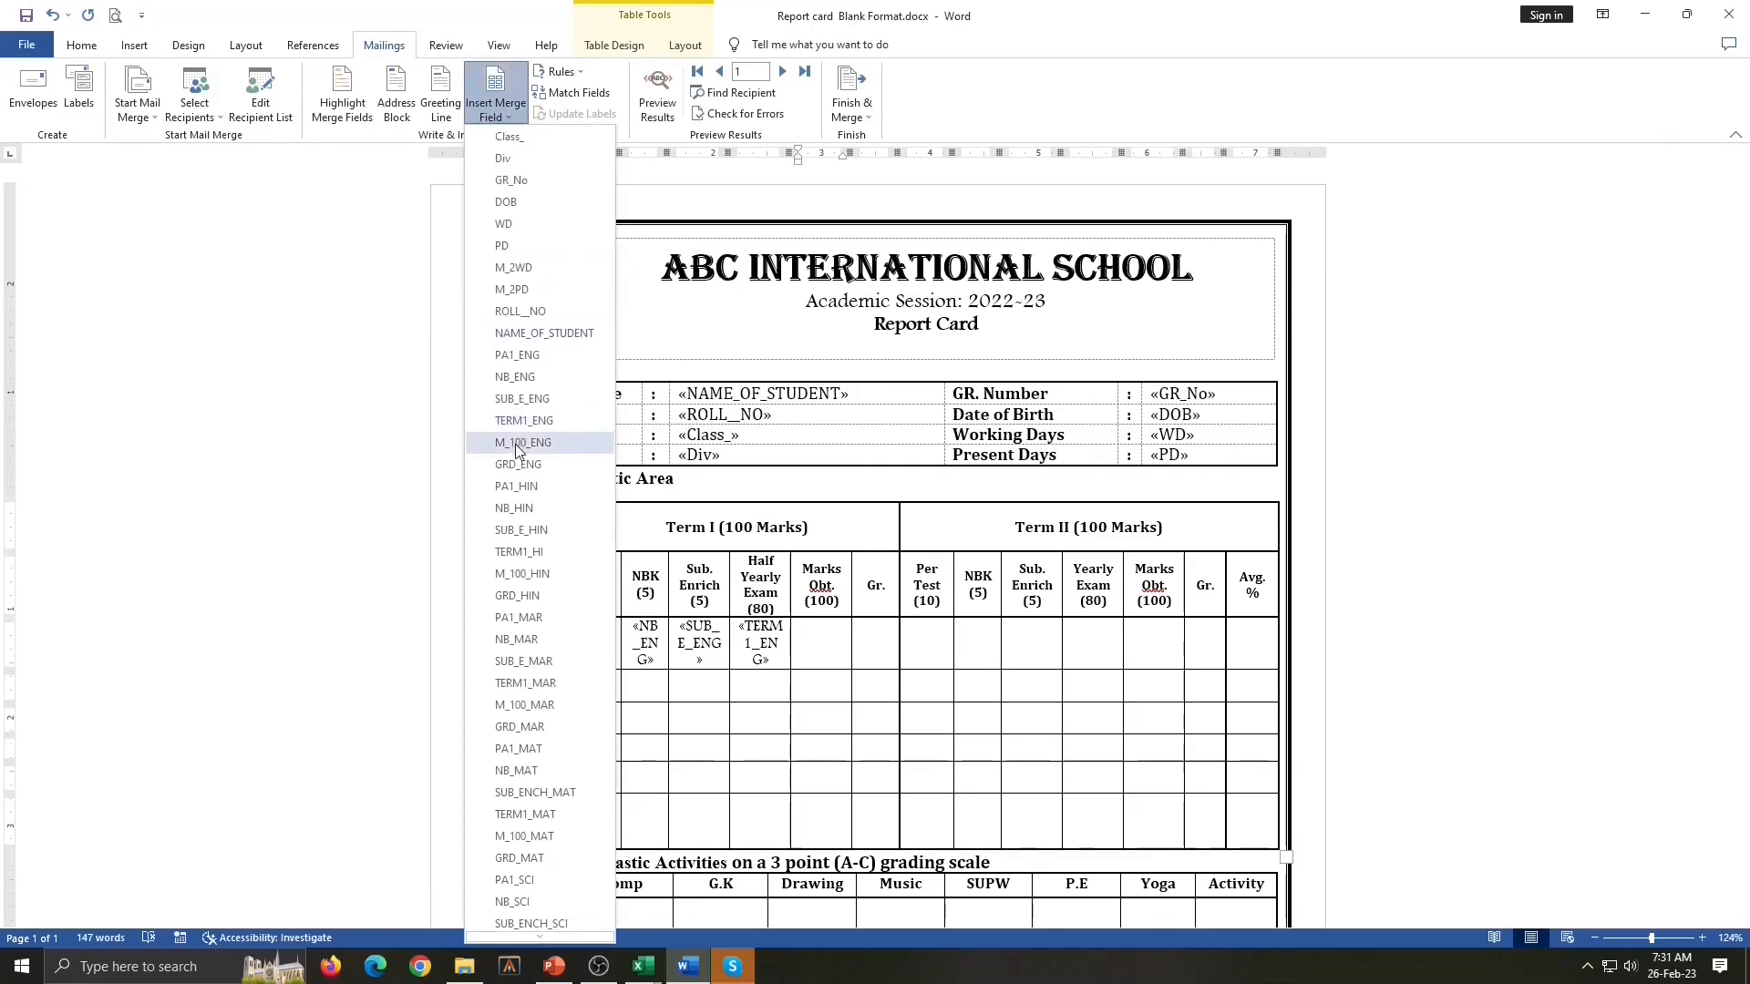
pyautogui.click(516, 443)
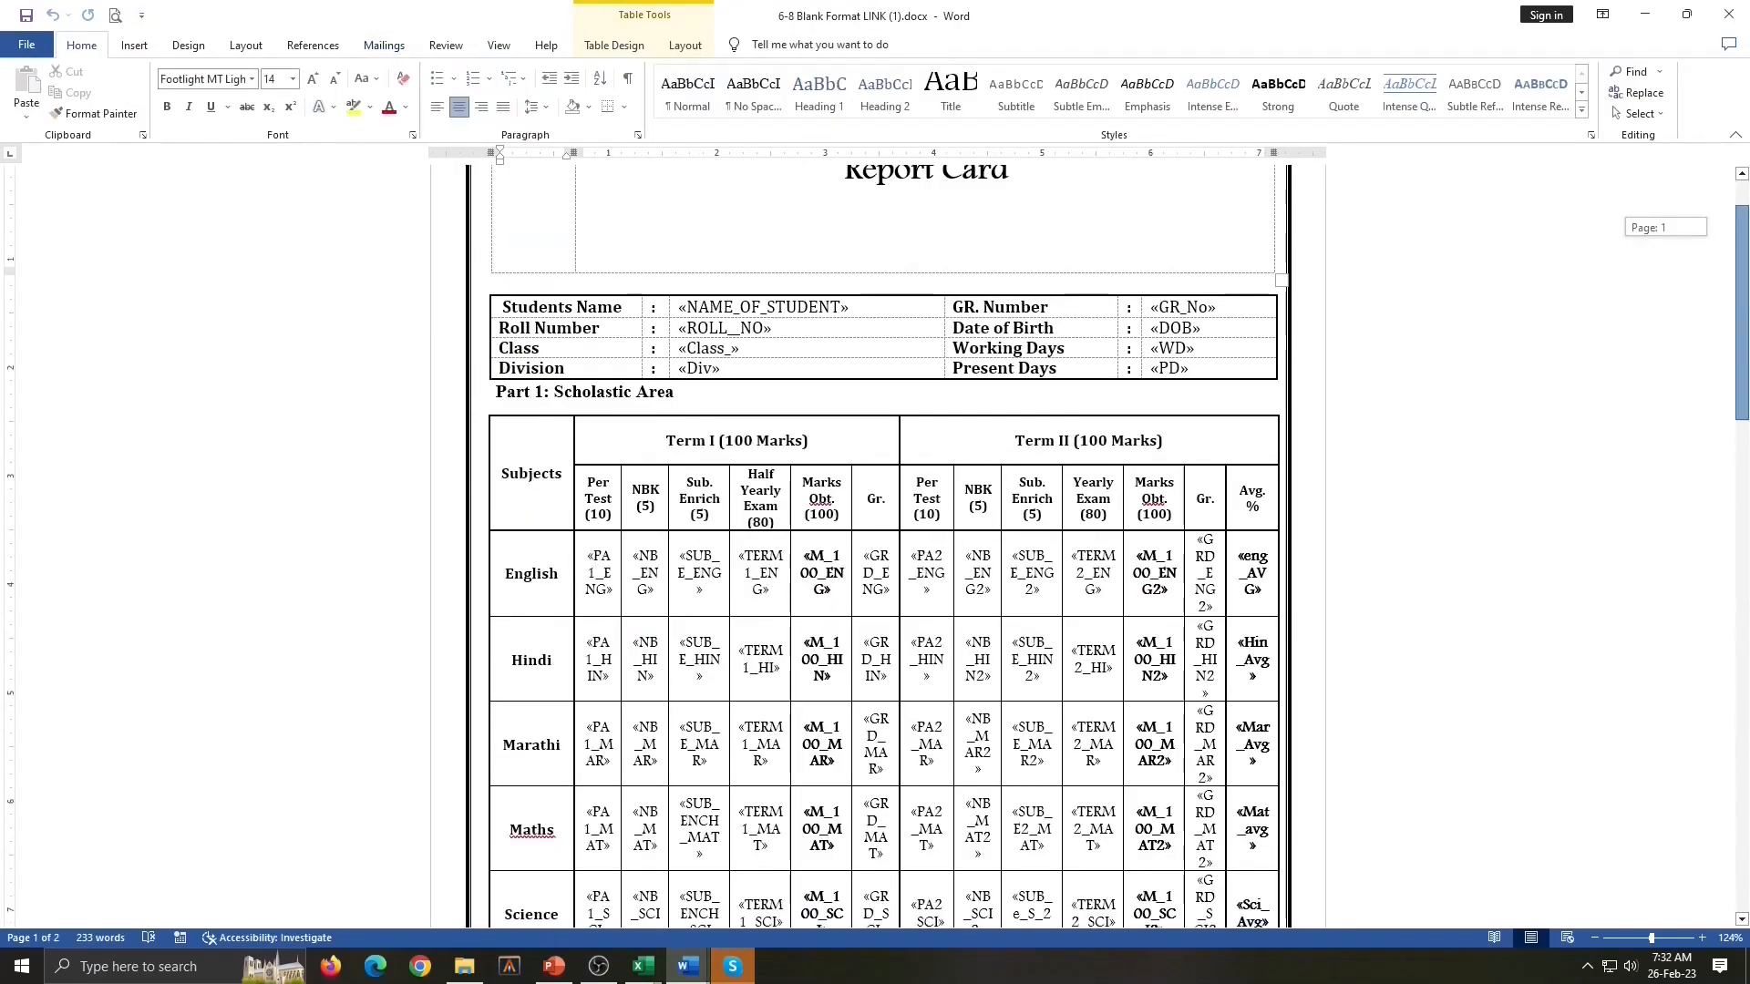
# Review the merge fields for all subjects and both terms in the completed template 6-8 Blank Format LINK (1).docx
pyautogui.scroll(-3, 1737, 312)
pyautogui.moveTo(1736, 313)
pyautogui.mouseDown()
pyautogui.moveTo(1743, 470)
pyautogui.moveTo(1743, 291)
pyautogui.mouseUp()
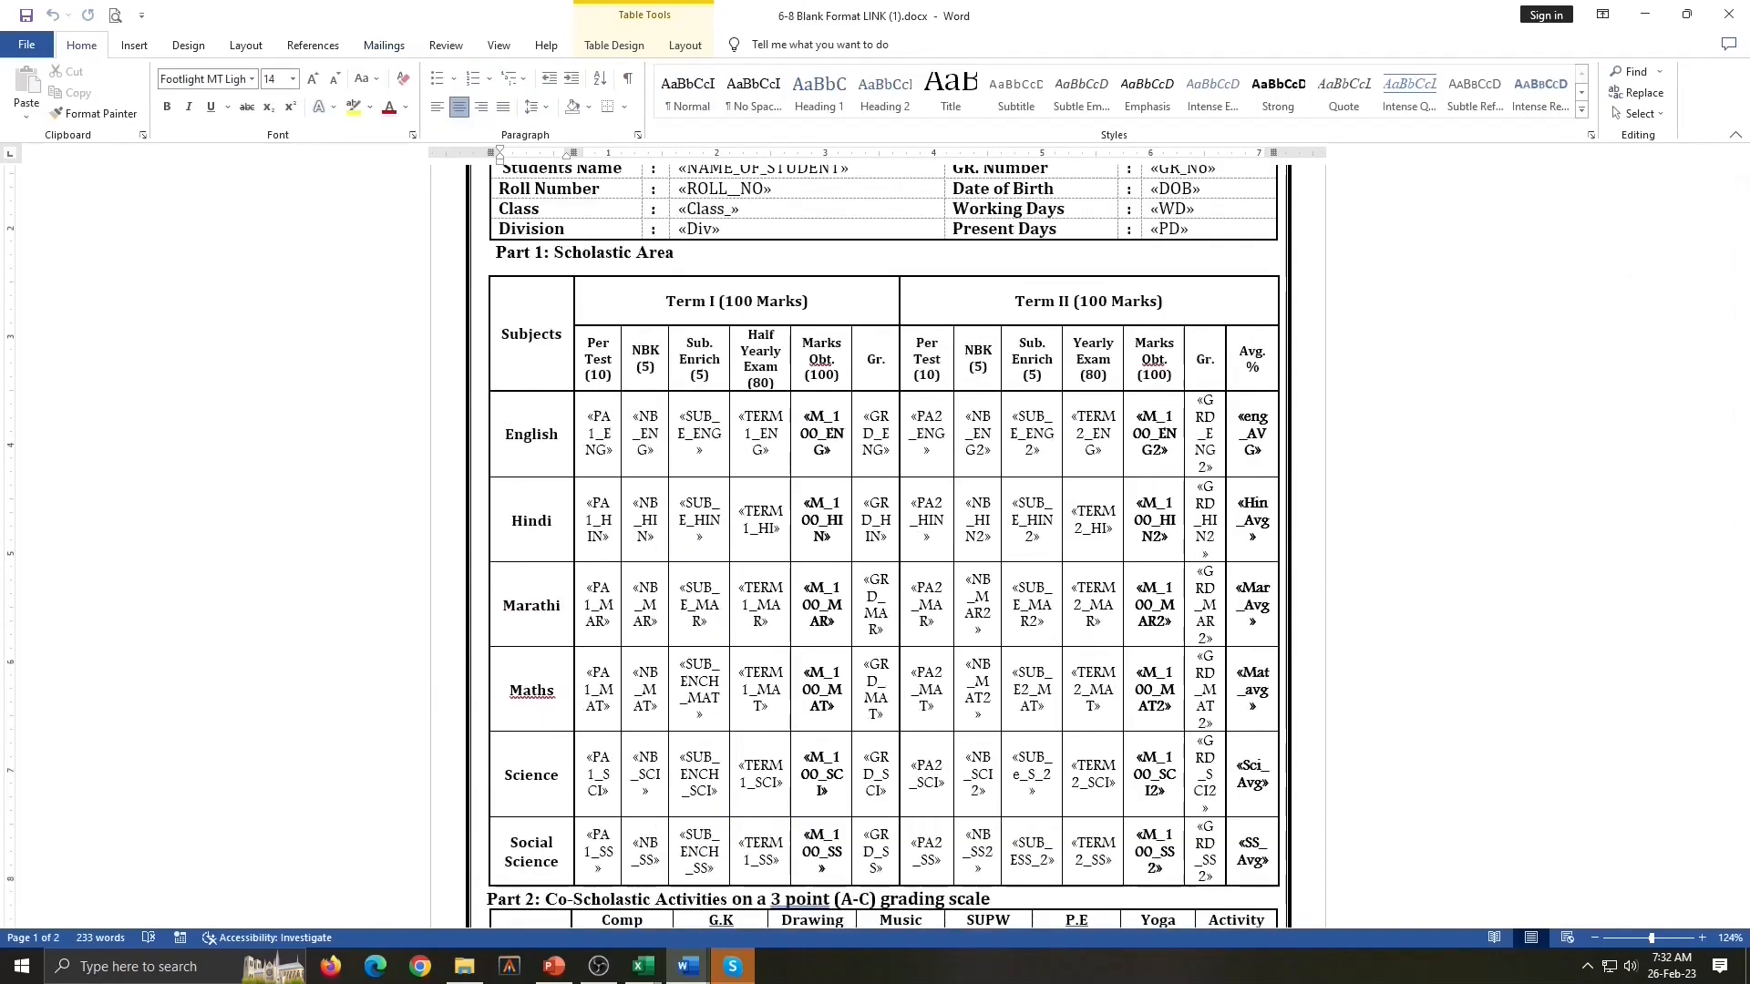
pyautogui.click(834, 706)
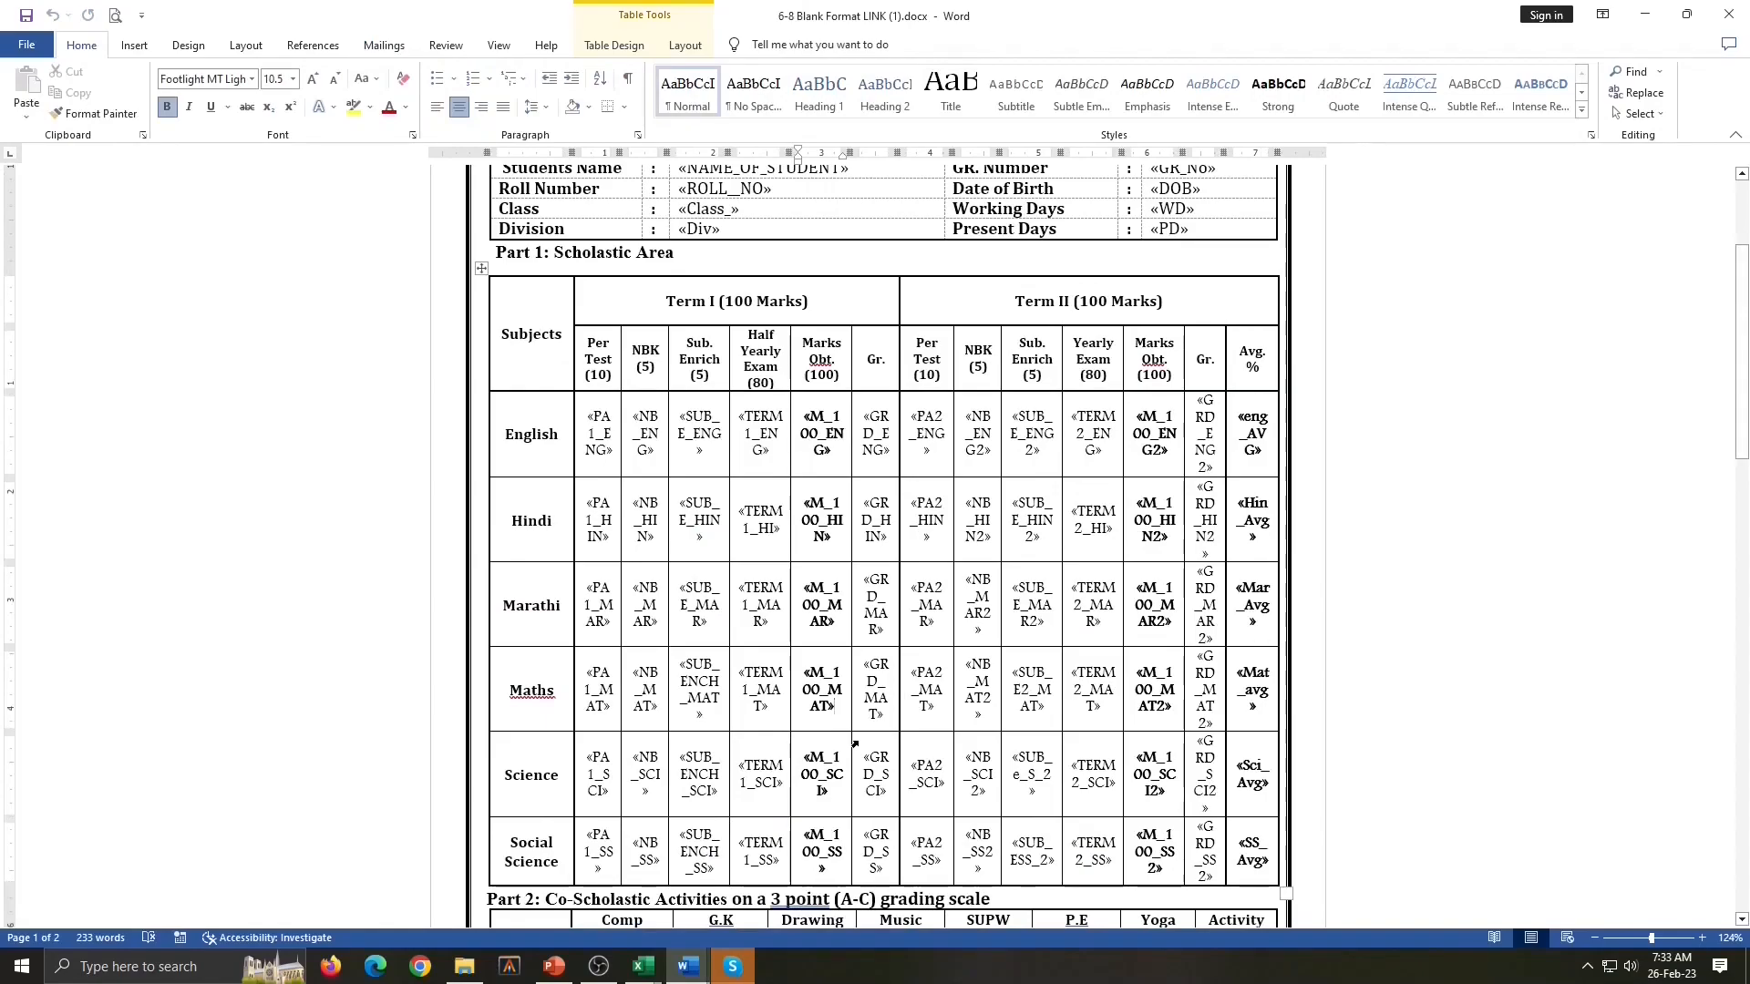
pyautogui.hotkey('ctrl', 'Home')
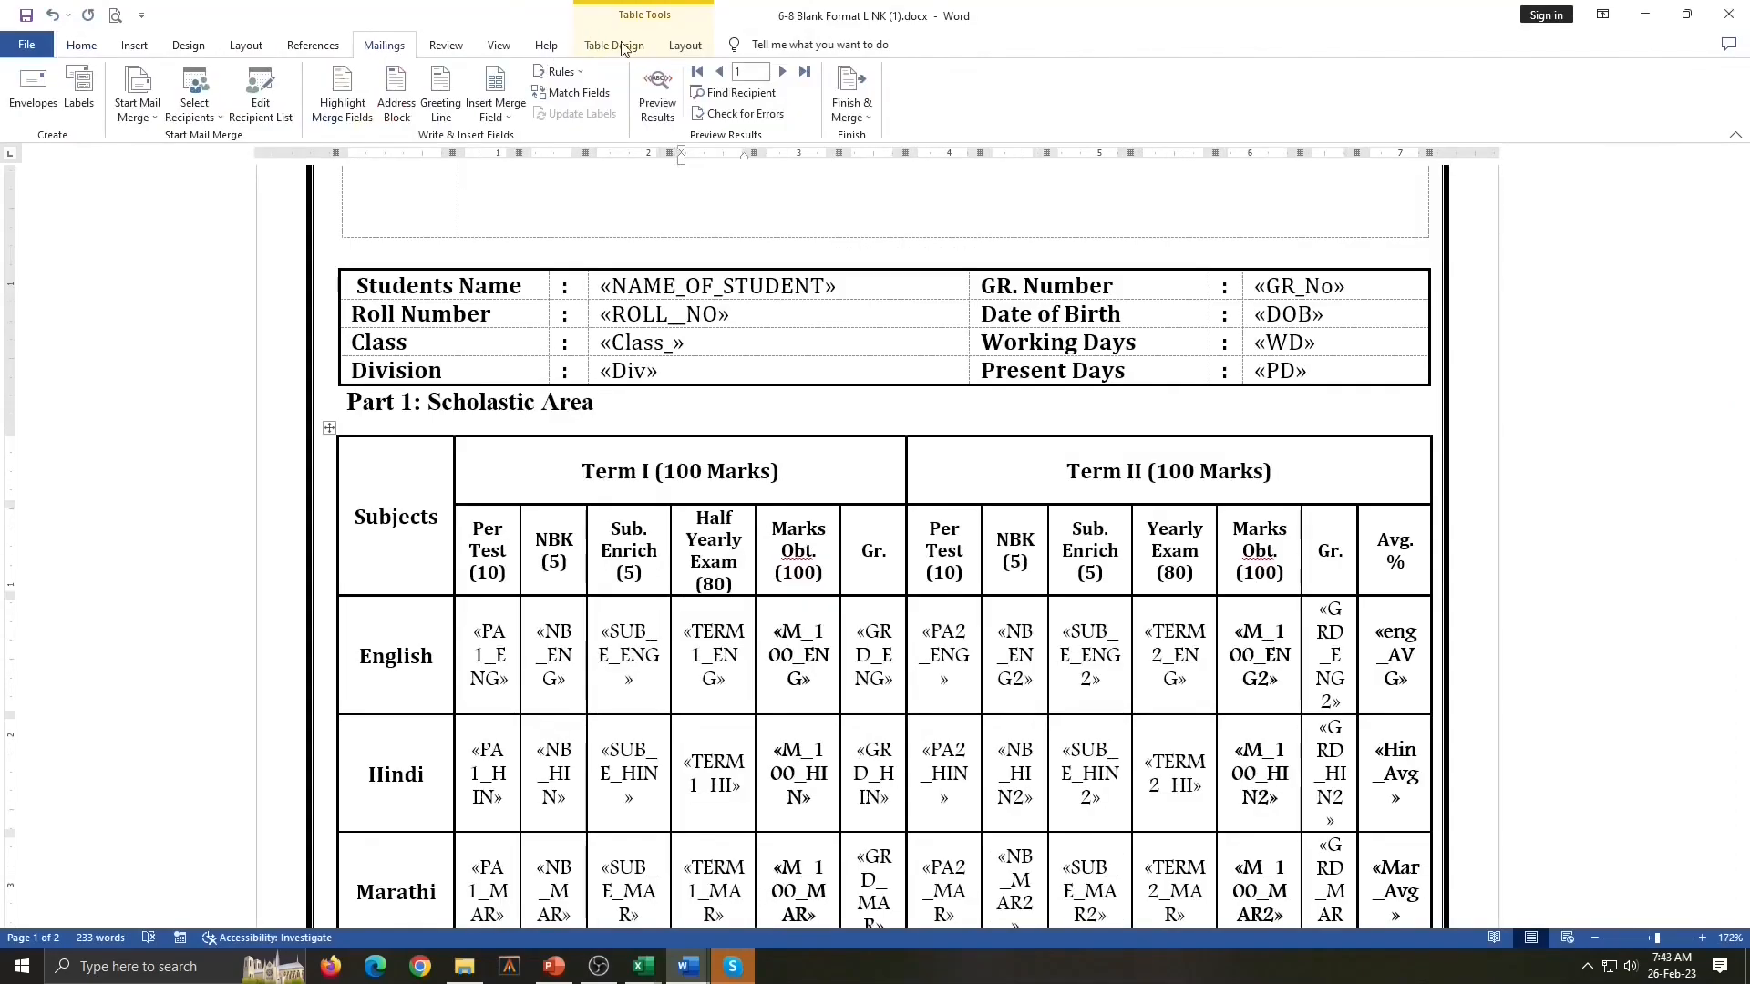
# Check the mail merge recipient list and preview the merged report cards for different students
pyautogui.click(263, 107)
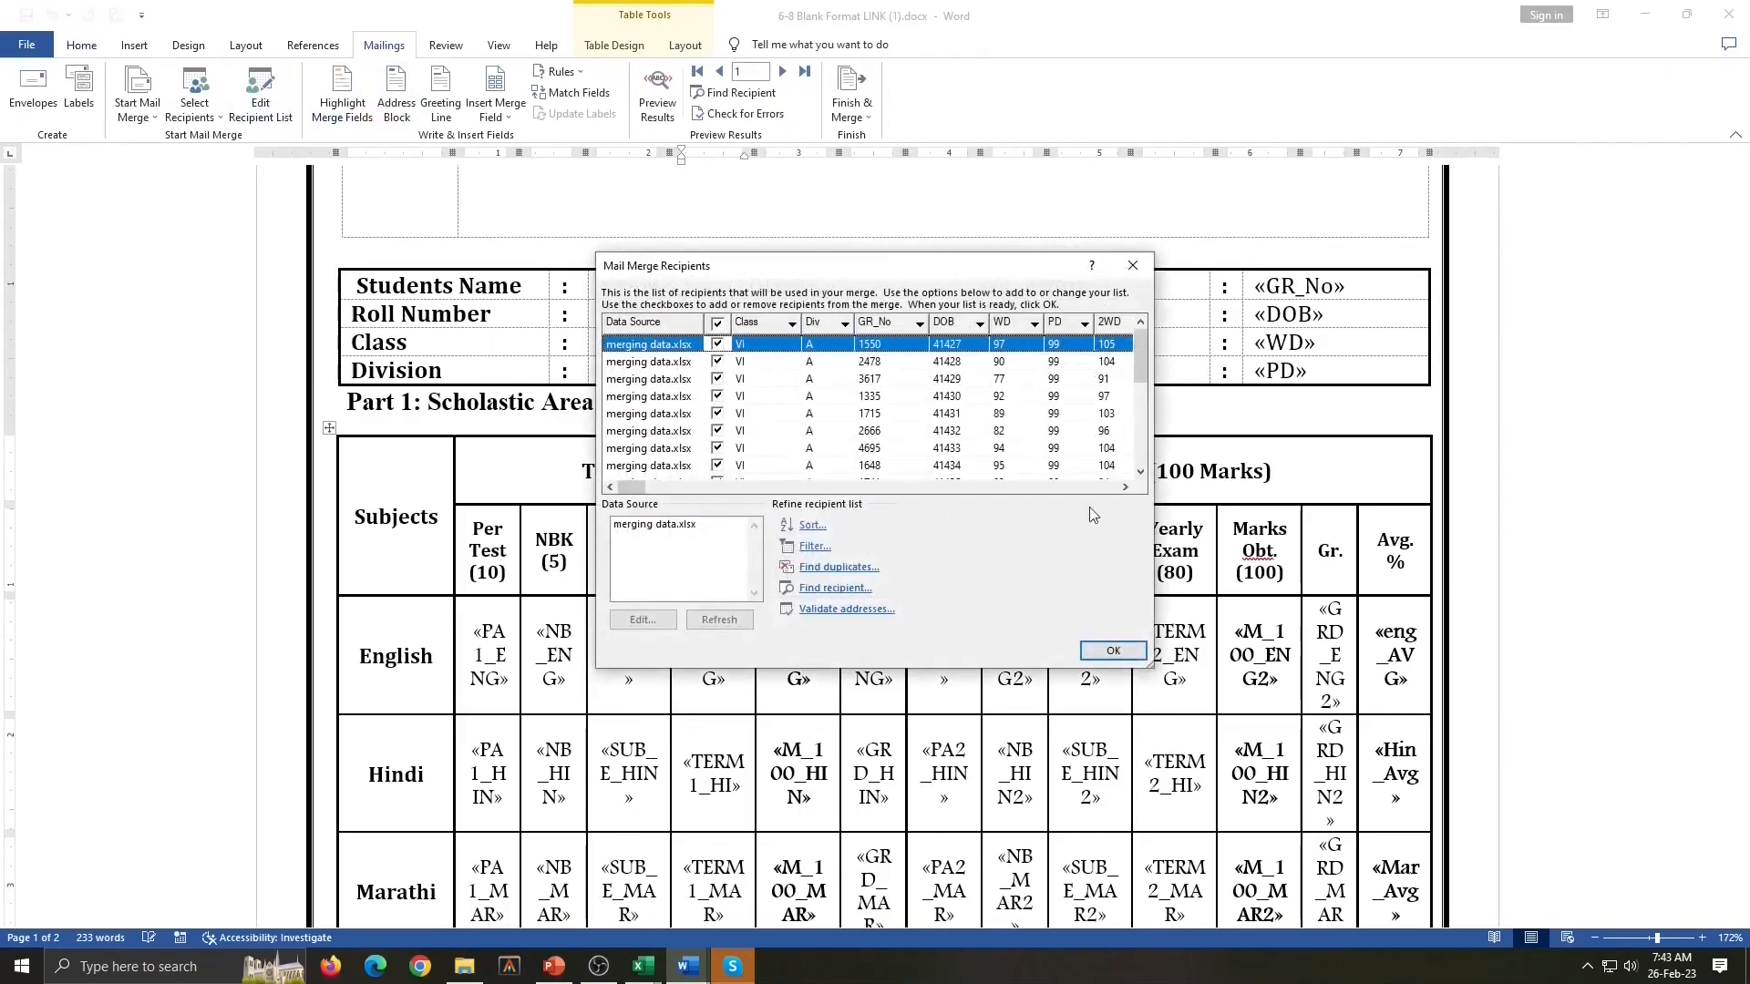
pyautogui.click(1107, 651)
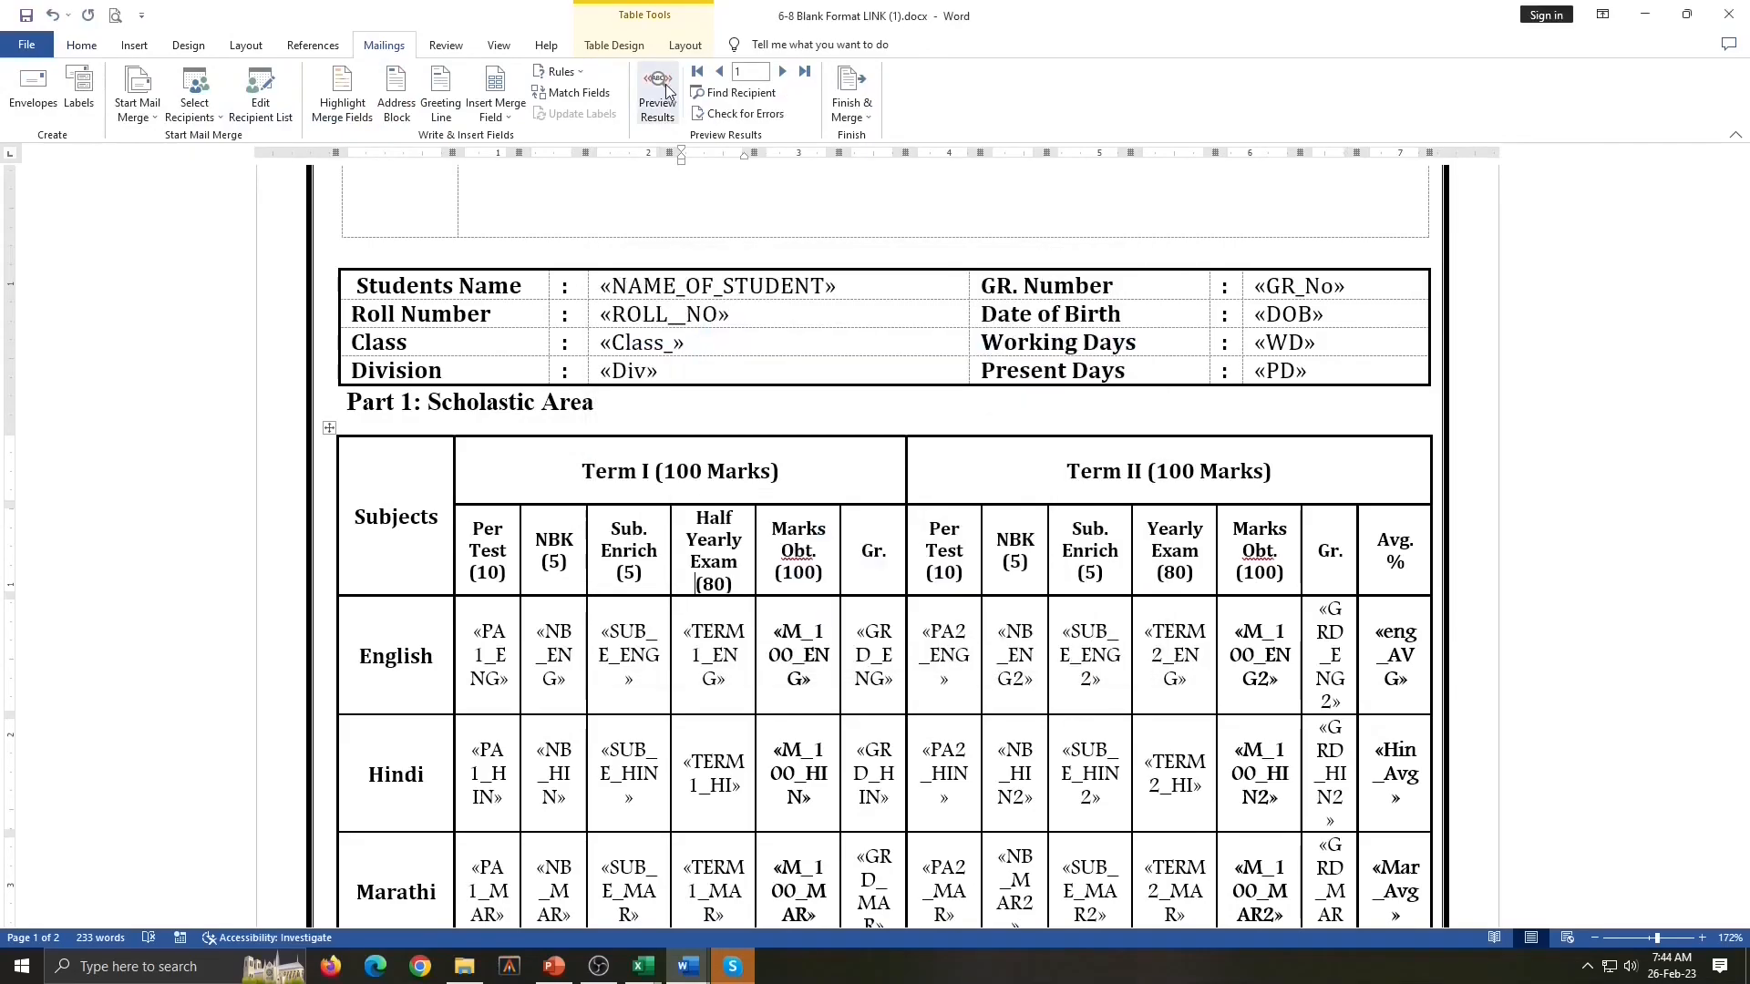
pyautogui.click(667, 91)
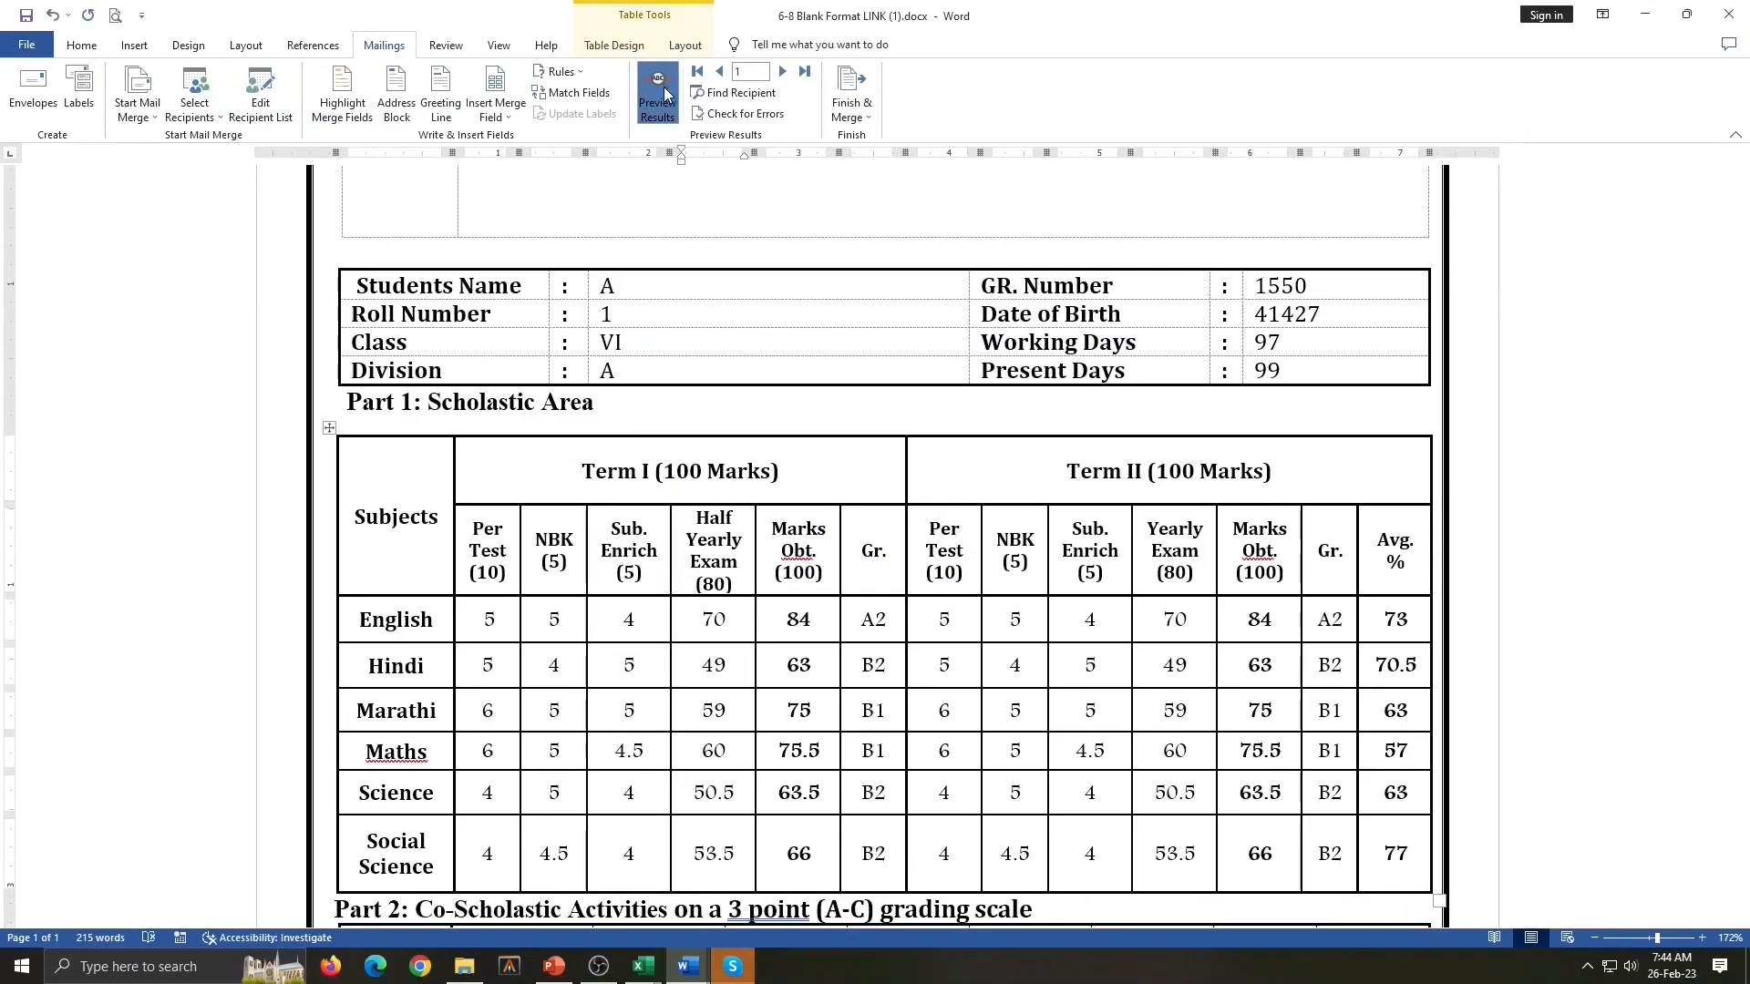
pyautogui.click(805, 71)
# Merge the records to a new document of individual report cards, from record 1 through the last of the 20 students
pyautogui.click(847, 106)
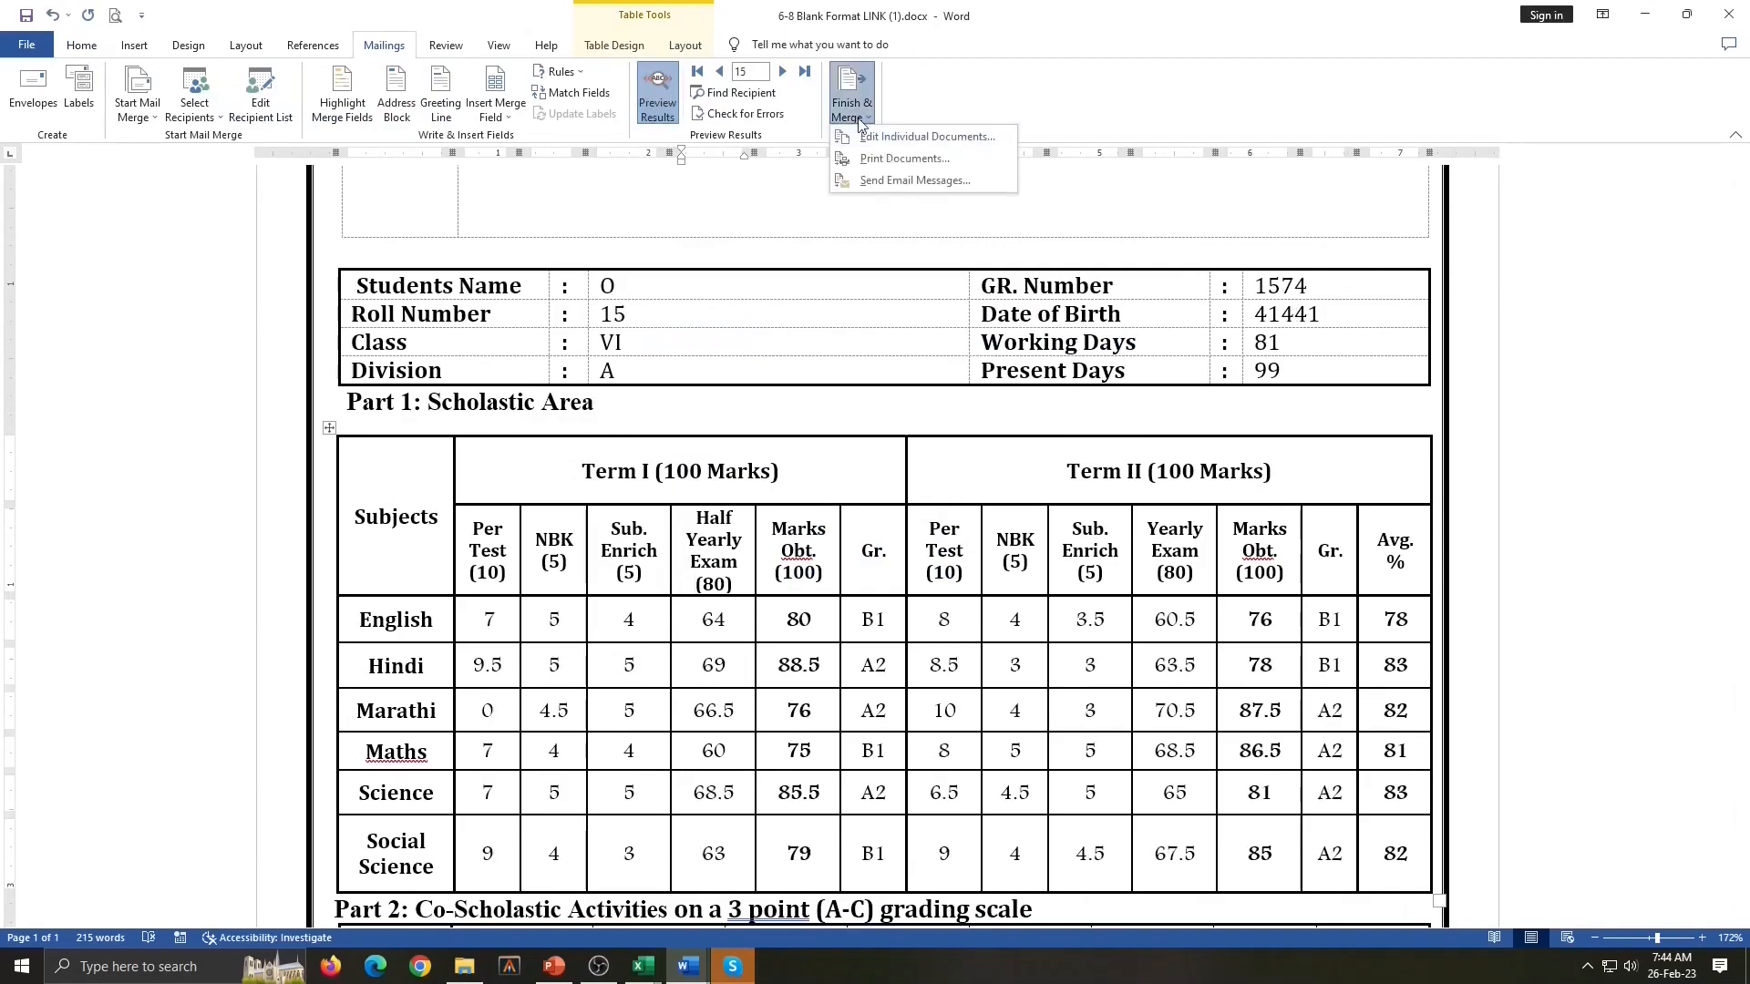
pyautogui.click(920, 136)
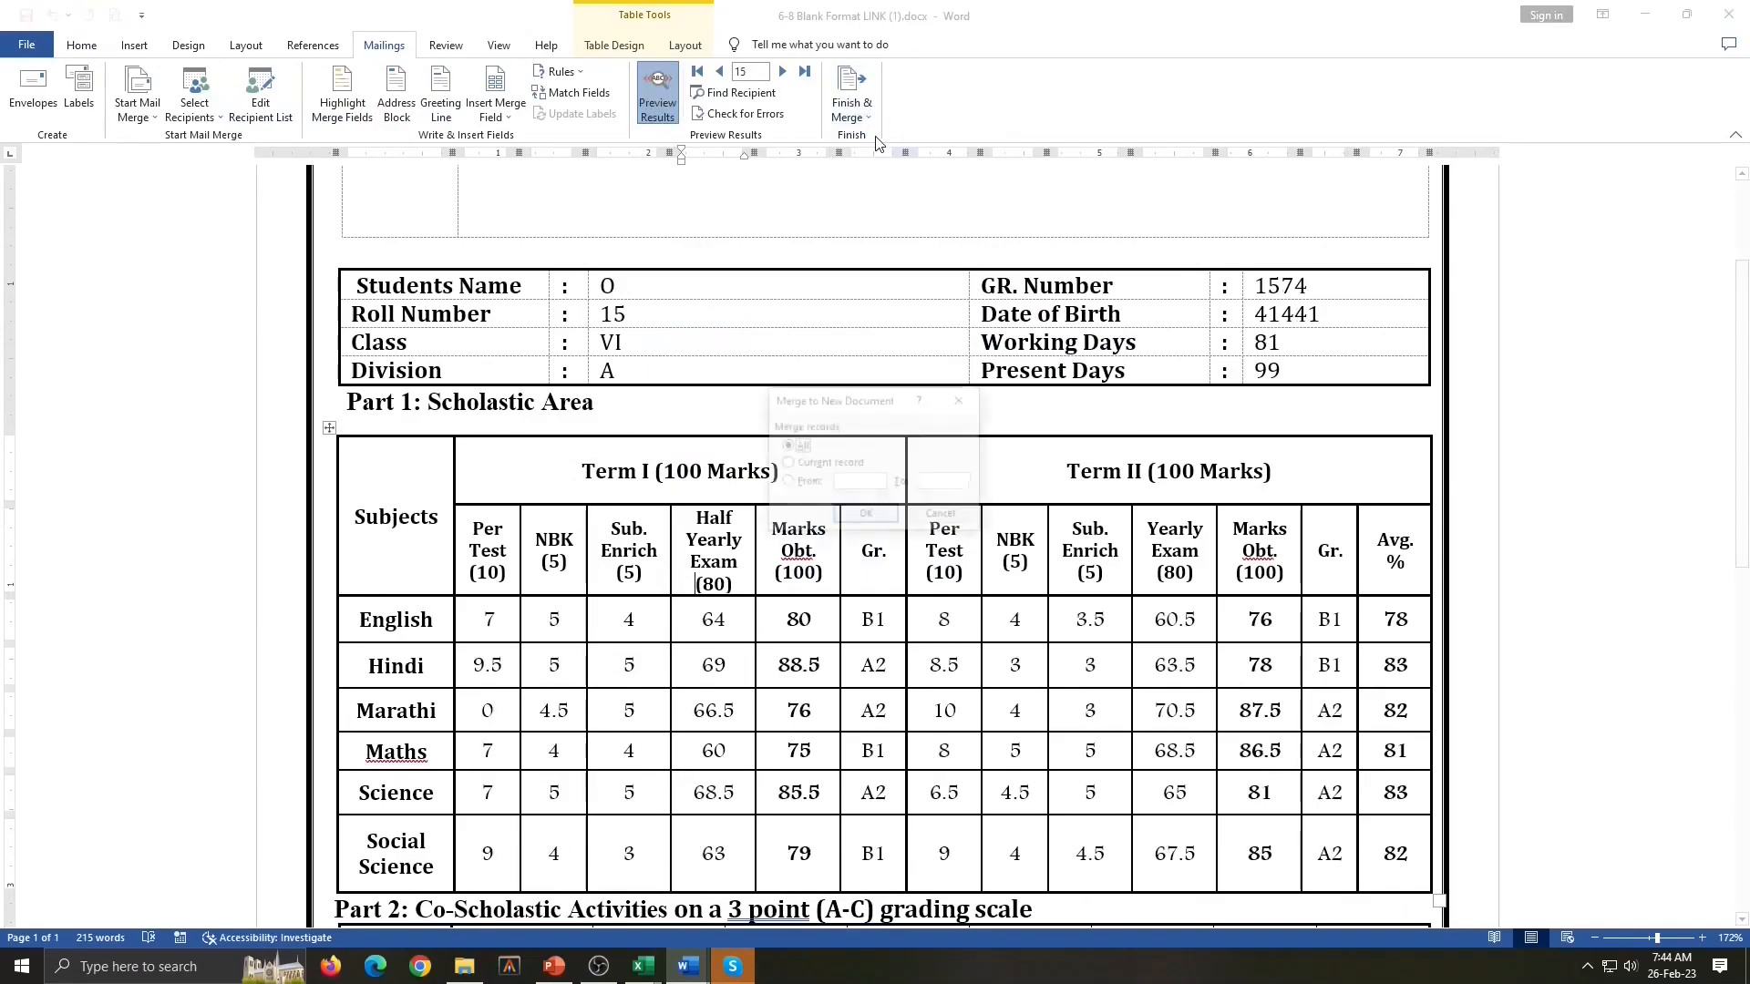
pyautogui.click(806, 482)
pyautogui.write('1')
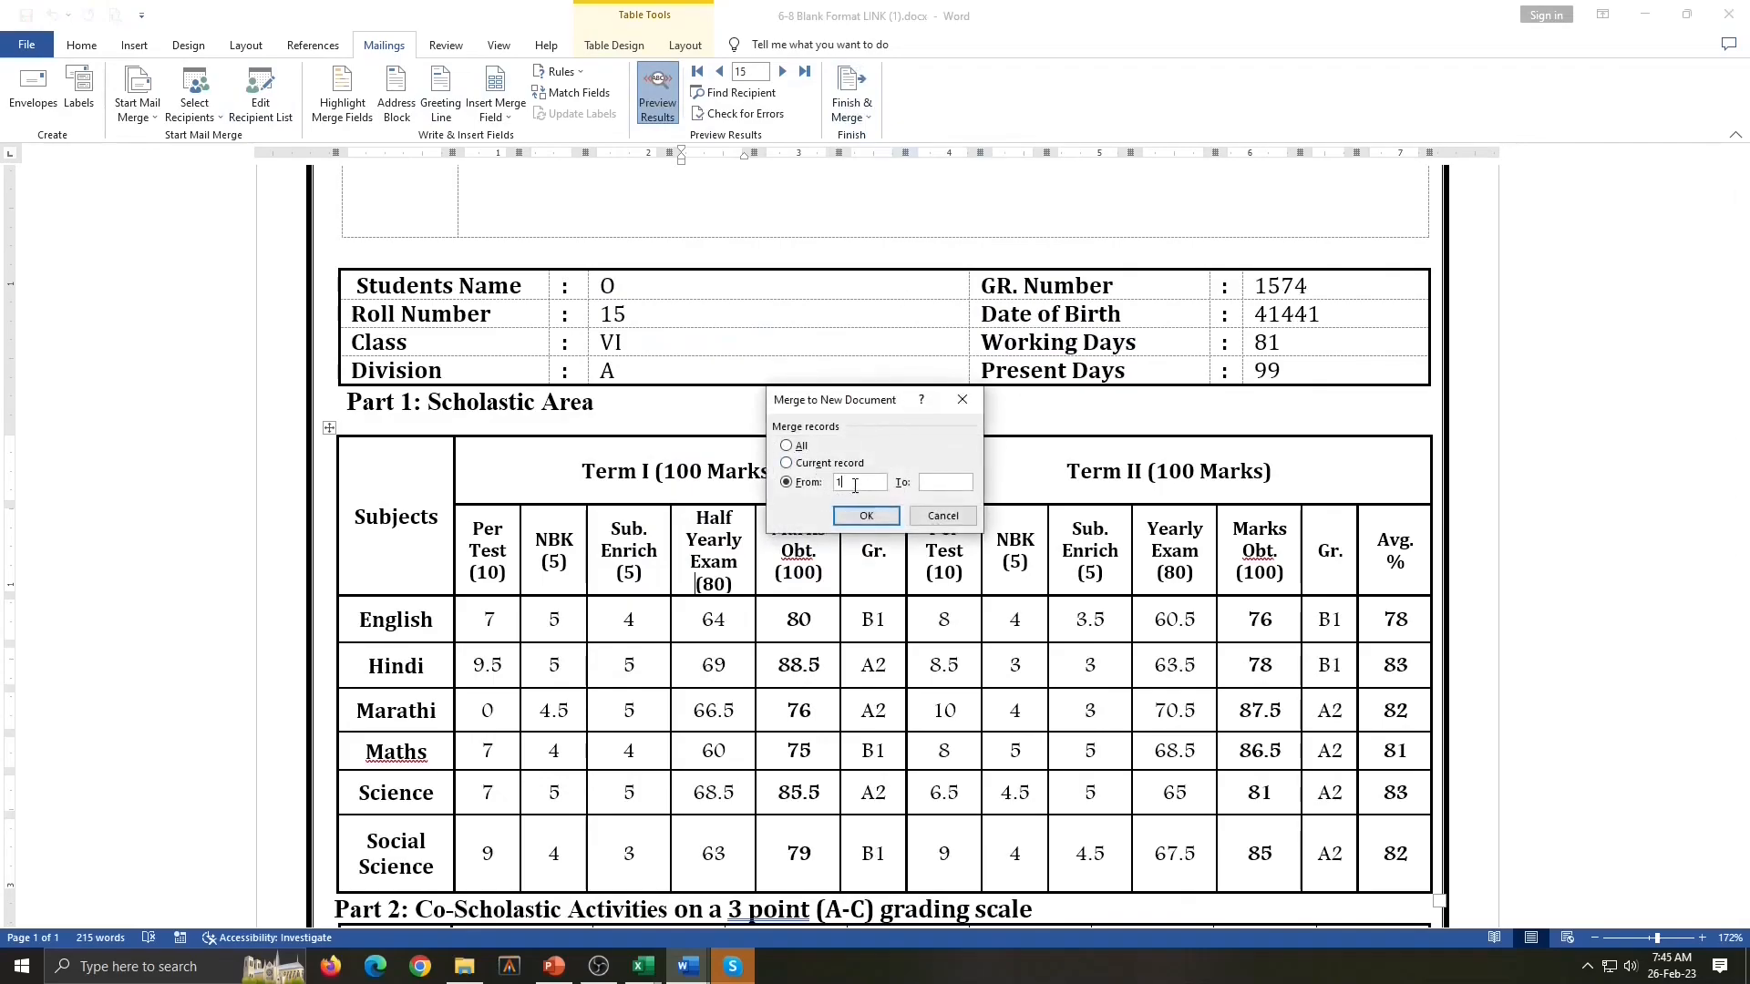
pyautogui.click(944, 483)
pyautogui.click(887, 521)
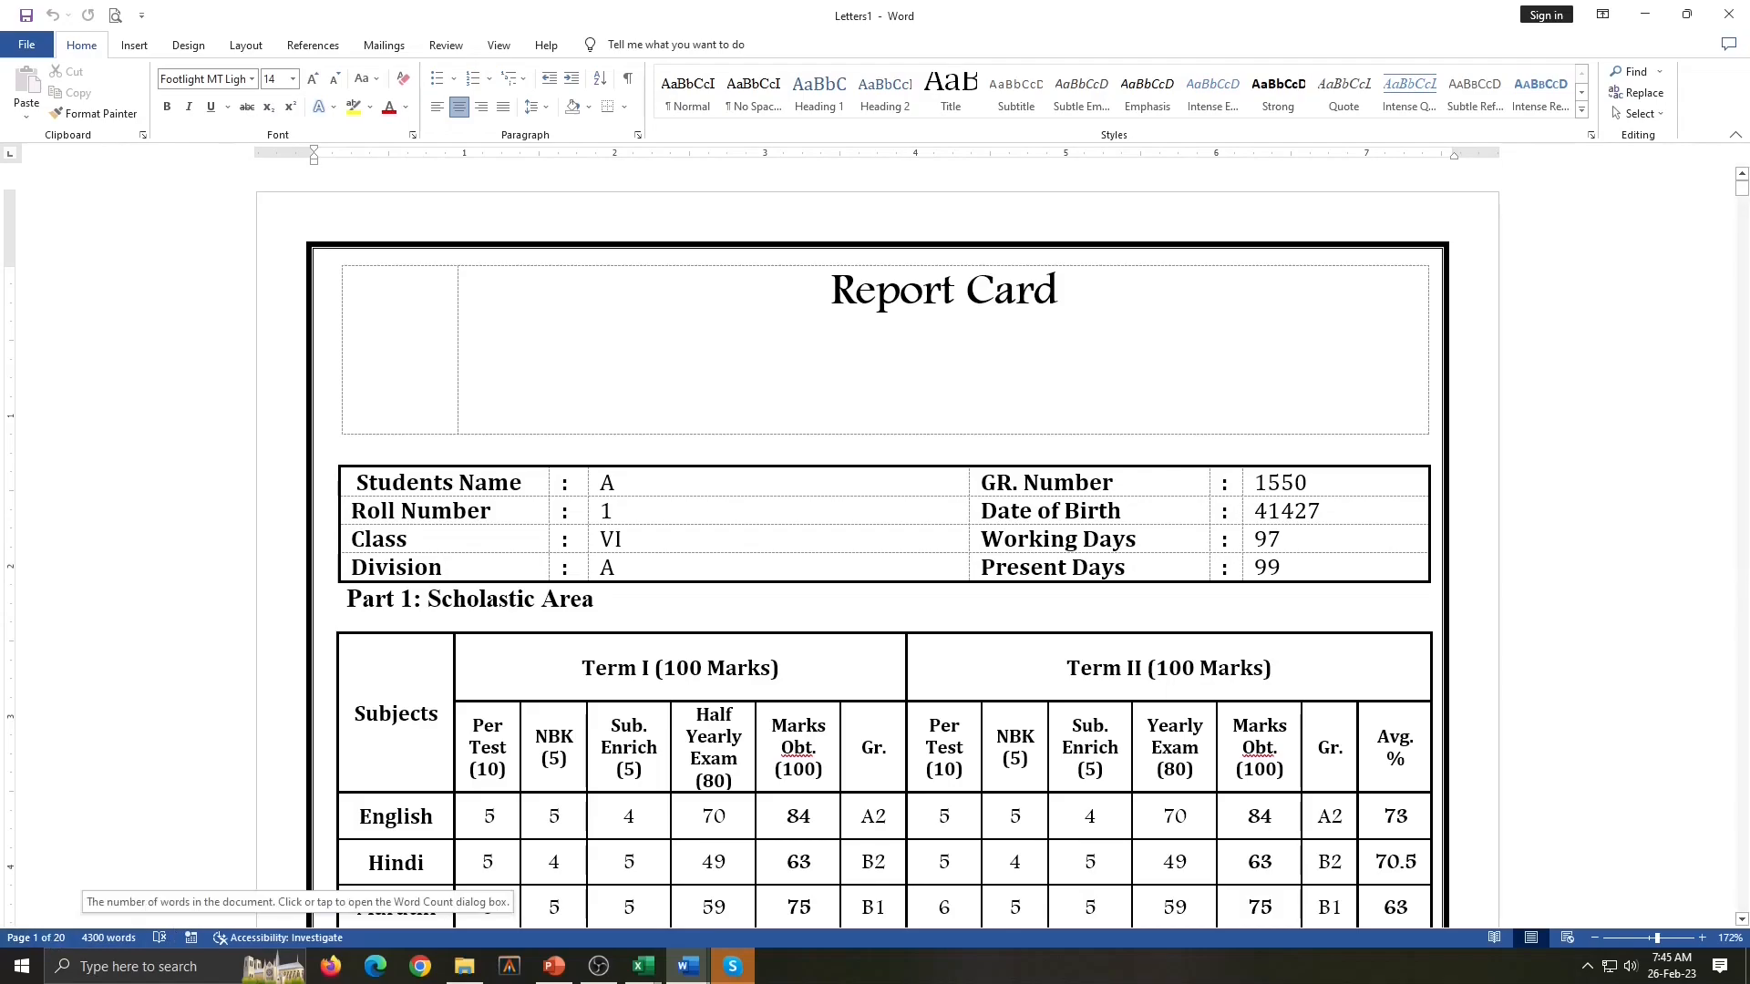
pyautogui.moveTo(1741, 201); pyautogui.dragTo(1744, 401)
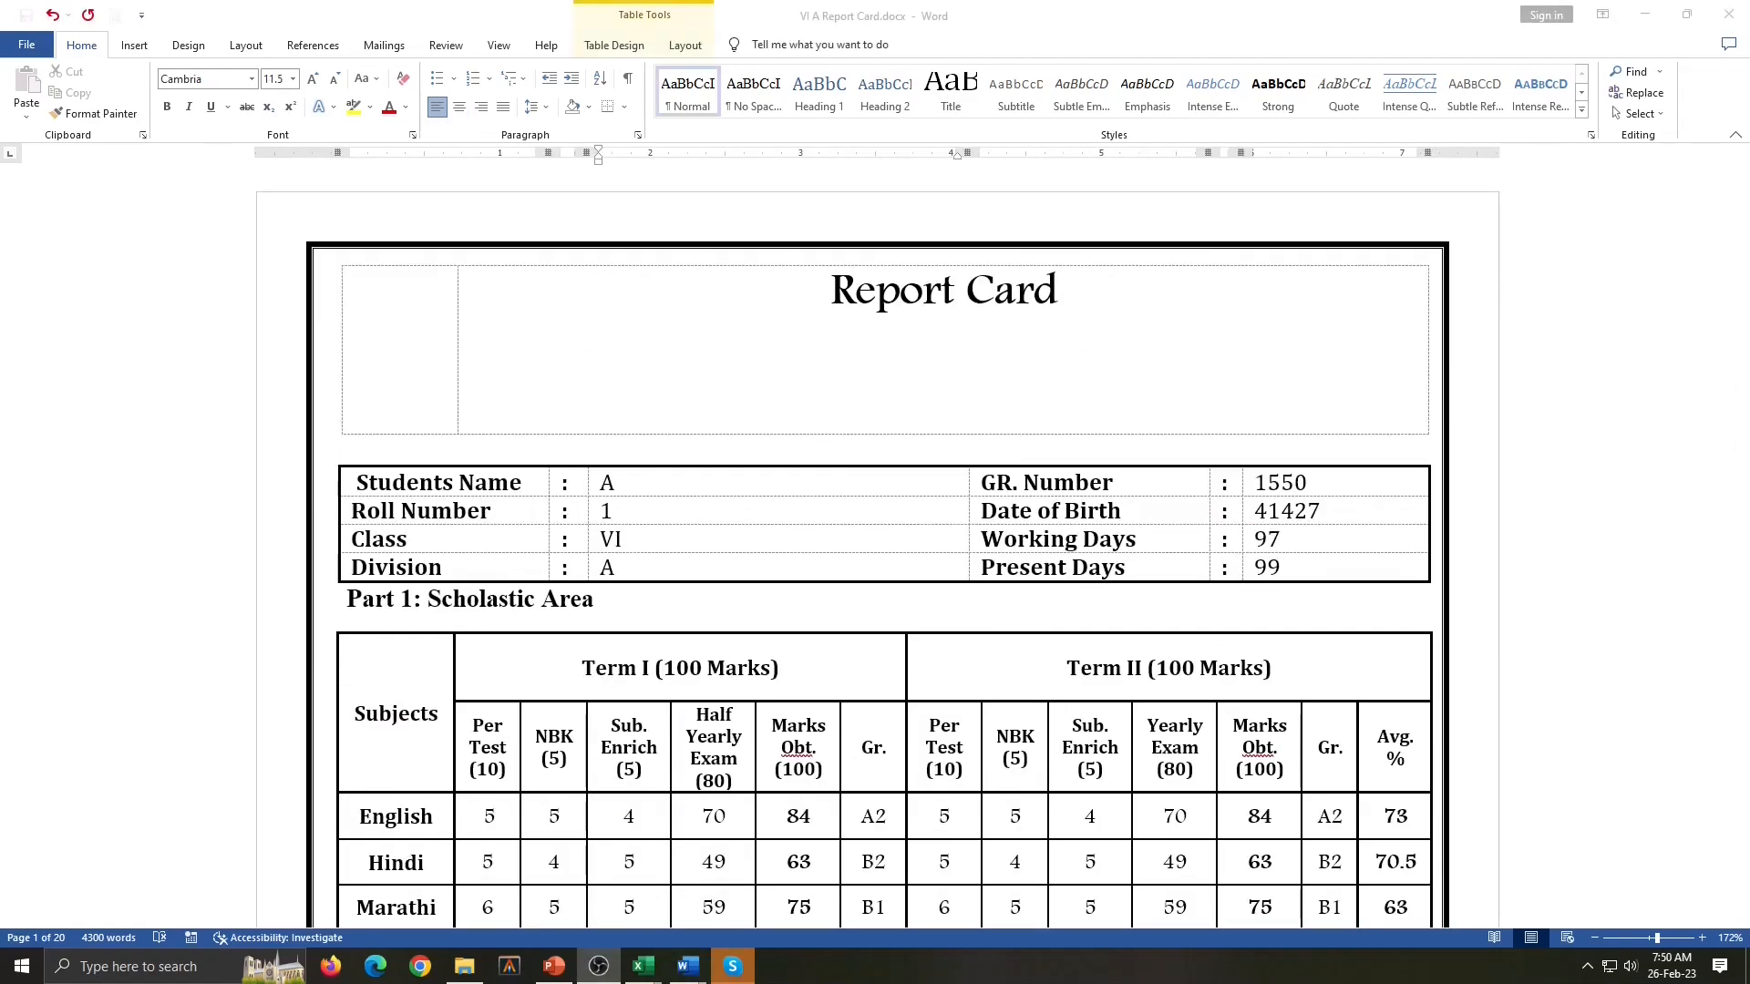